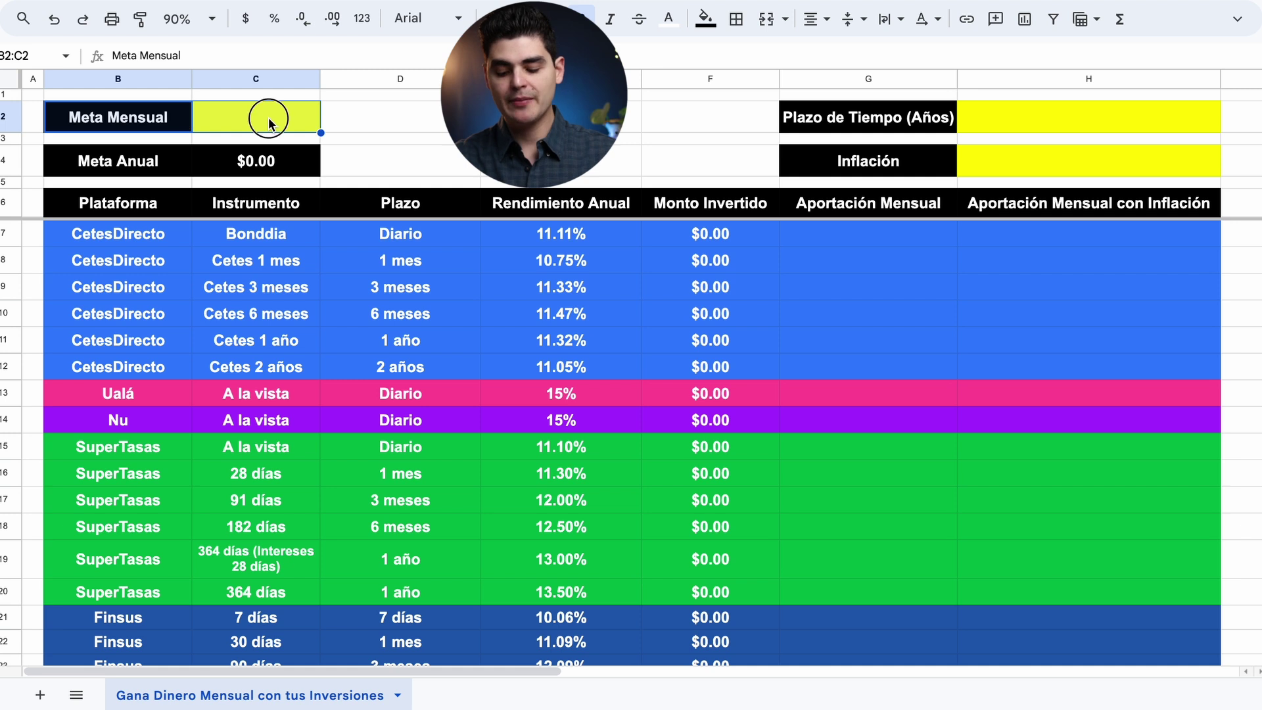
Set the Meta Mensual in C2 to 5000 and check the Meta Anual
{"action": "left_click", "coordinate": [268, 120]}
{"action": "type", "text": "5000"}
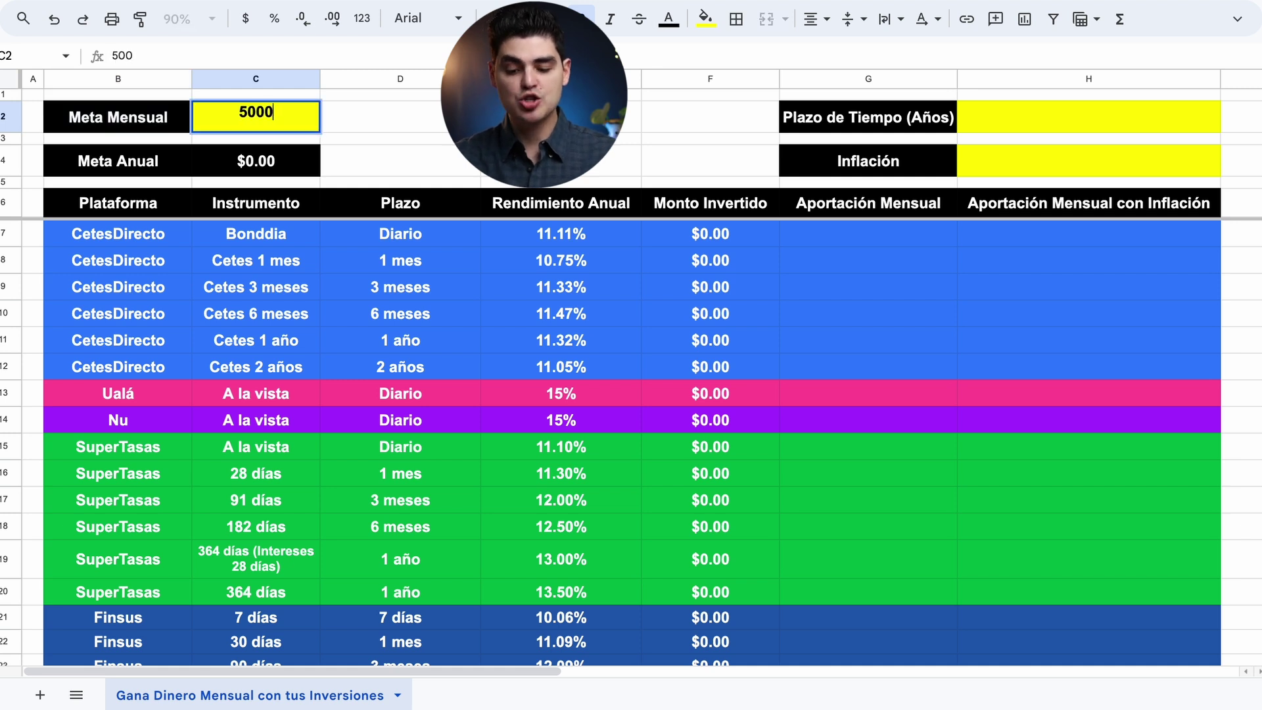
{"action": "key", "text": "Return"}
{"action": "left_click_drag", "start_coordinate": [156, 168], "coordinate": [288, 171]}
{"action": "left_click", "coordinate": [561, 160]}
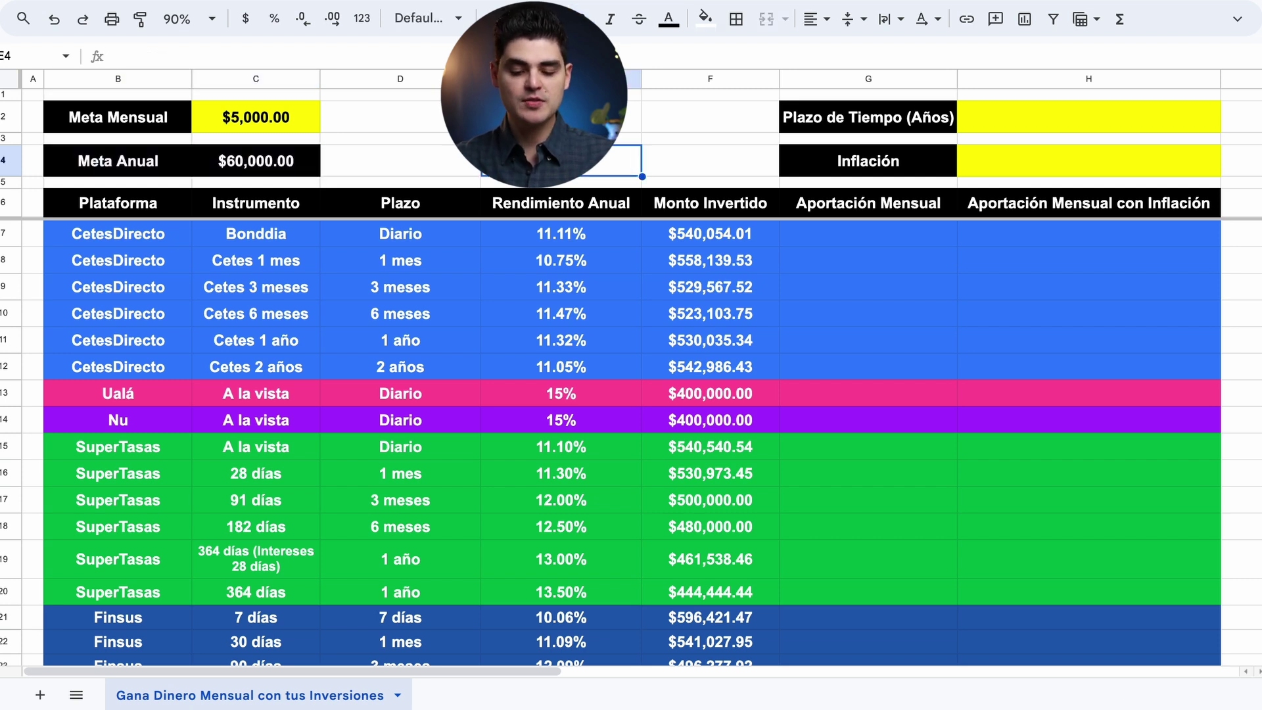
Review the list of platforms, then examine the CetesDirecto instruments and their Monto Invertido values
{"action": "left_click", "coordinate": [121, 398]}
{"action": "scroll", "coordinate": [123, 407], "scroll_direction": "down", "scroll_amount": 1}
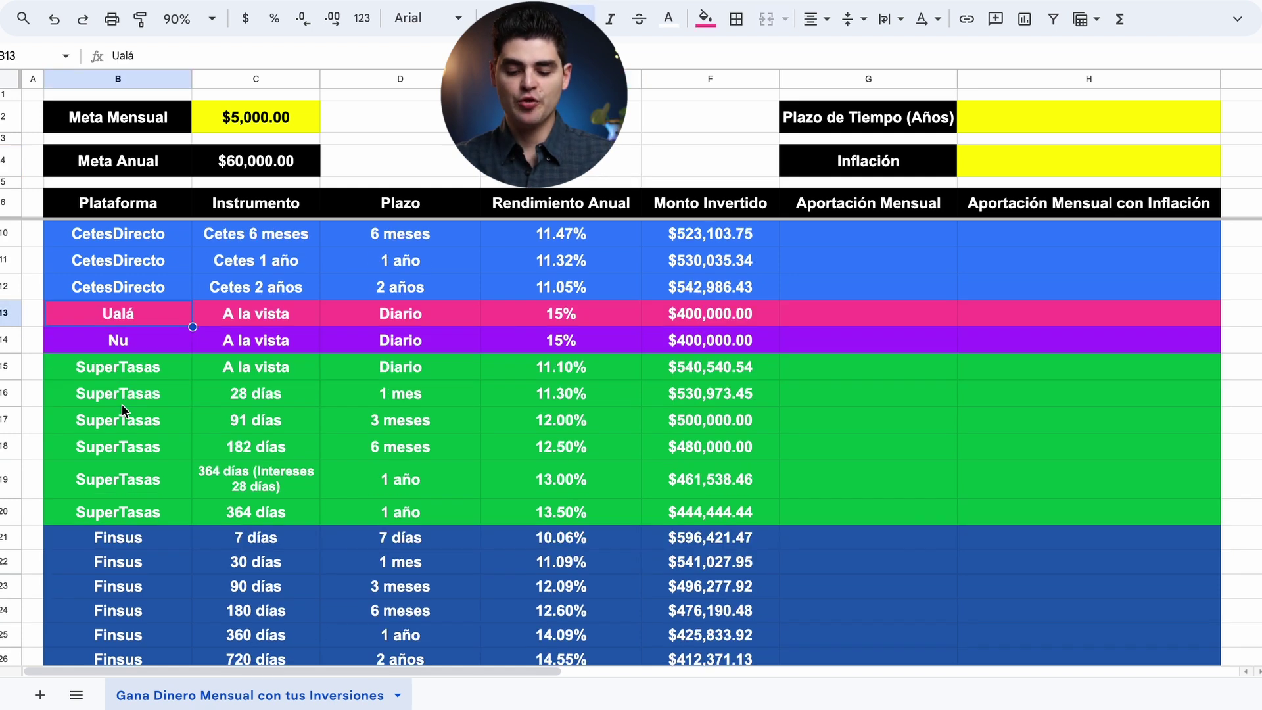
{"action": "scroll", "coordinate": [122, 407], "scroll_direction": "down", "scroll_amount": 1}
{"action": "scroll", "coordinate": [123, 408], "scroll_direction": "up", "scroll_amount": 2}
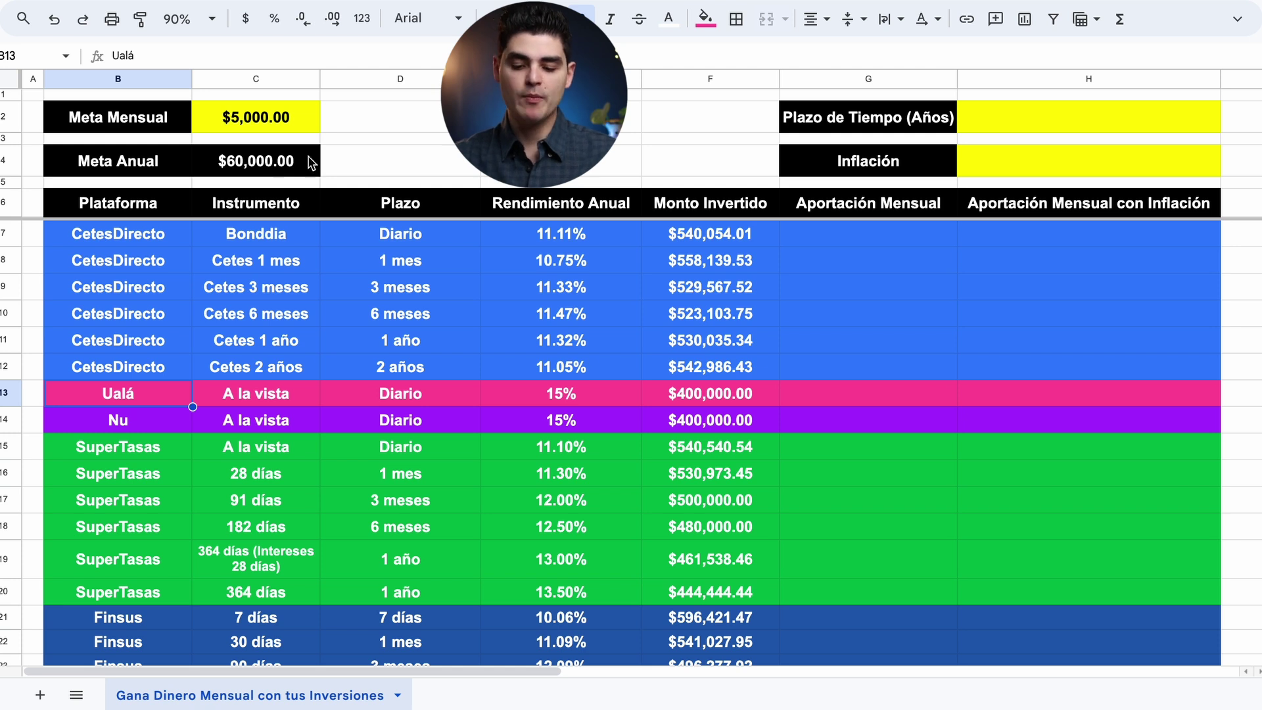
{"action": "left_click", "coordinate": [254, 120]}
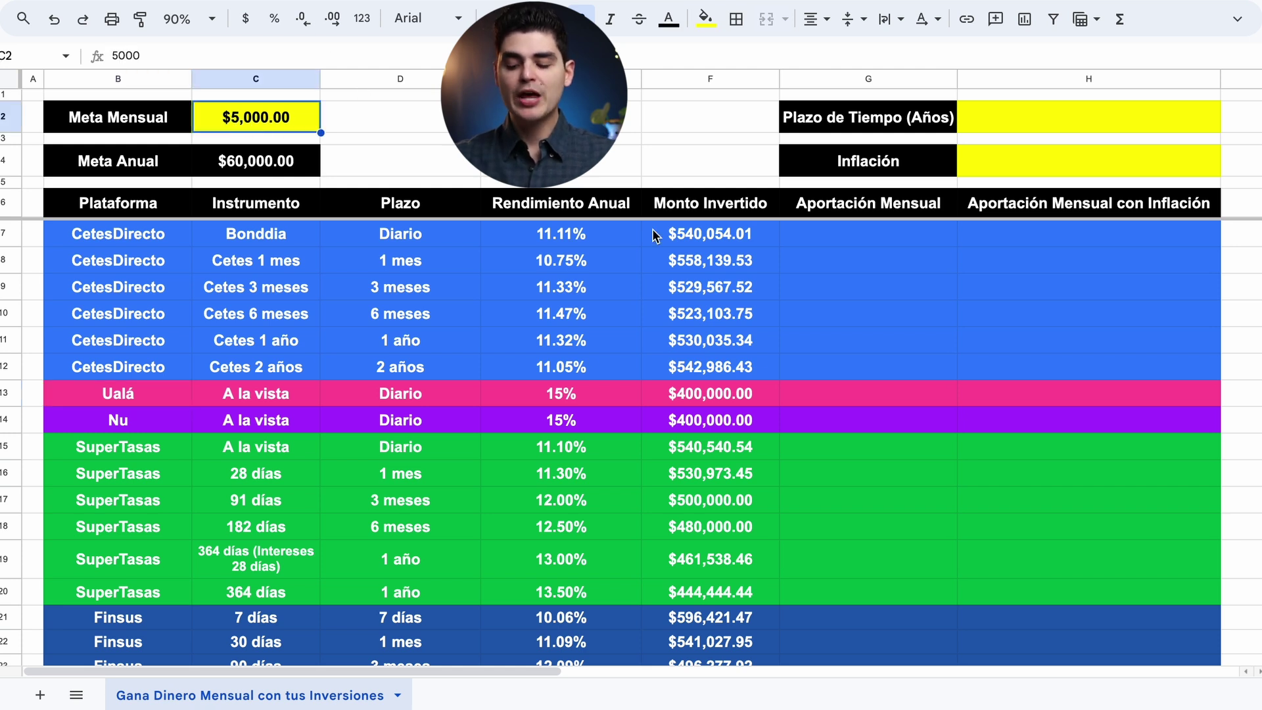
{"action": "left_click_drag", "start_coordinate": [108, 241], "coordinate": [710, 368]}
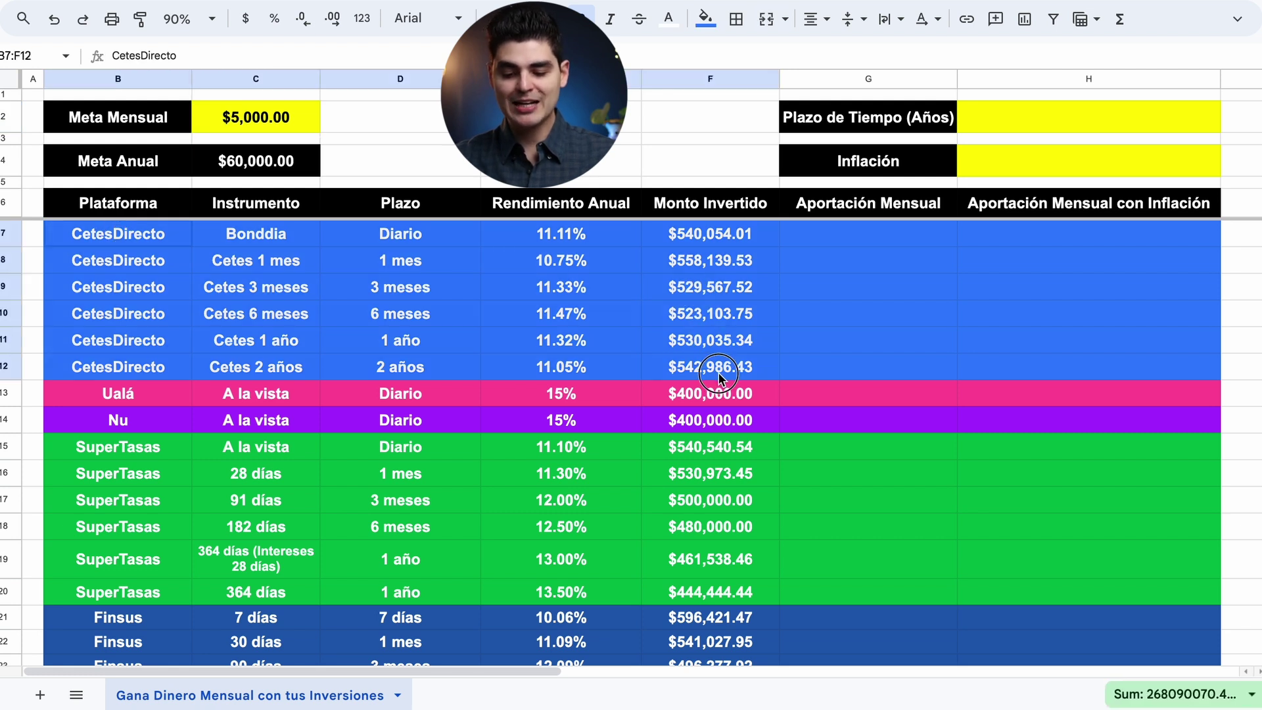
{"action": "left_click", "coordinate": [289, 230]}
{"action": "left_click_drag", "start_coordinate": [261, 269], "coordinate": [256, 363]}
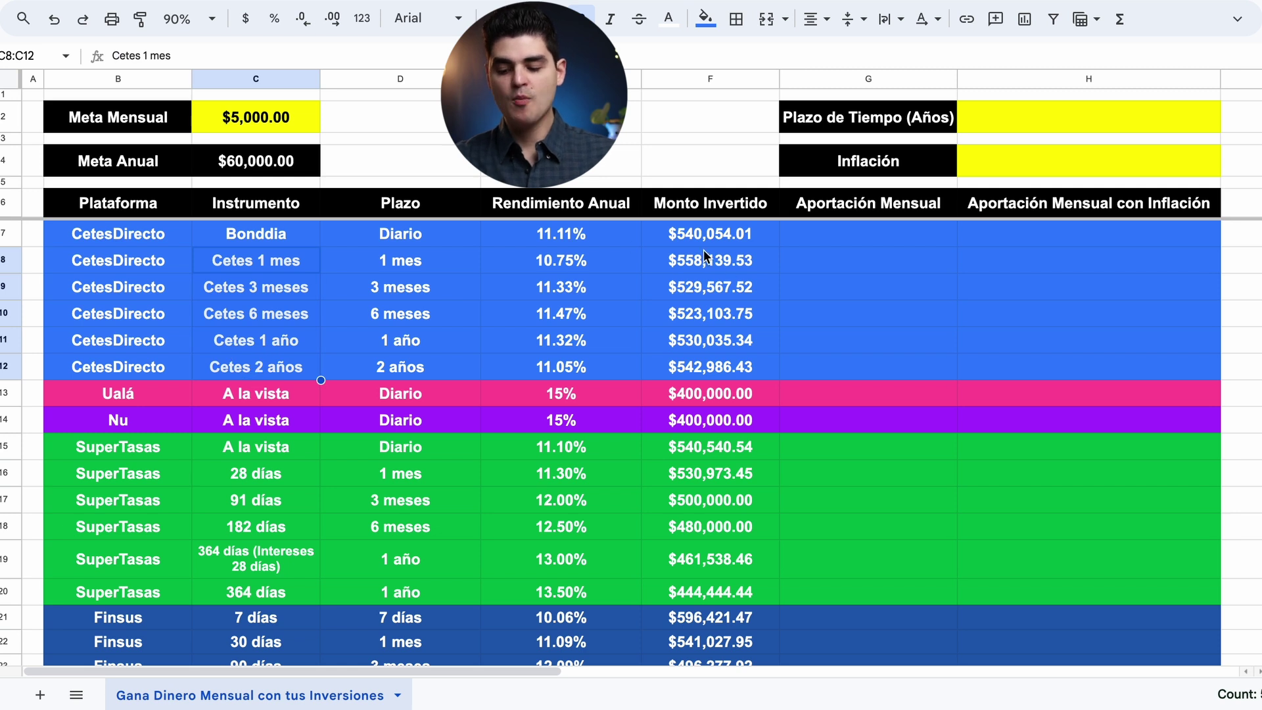
{"action": "left_click_drag", "start_coordinate": [703, 237], "coordinate": [683, 364]}
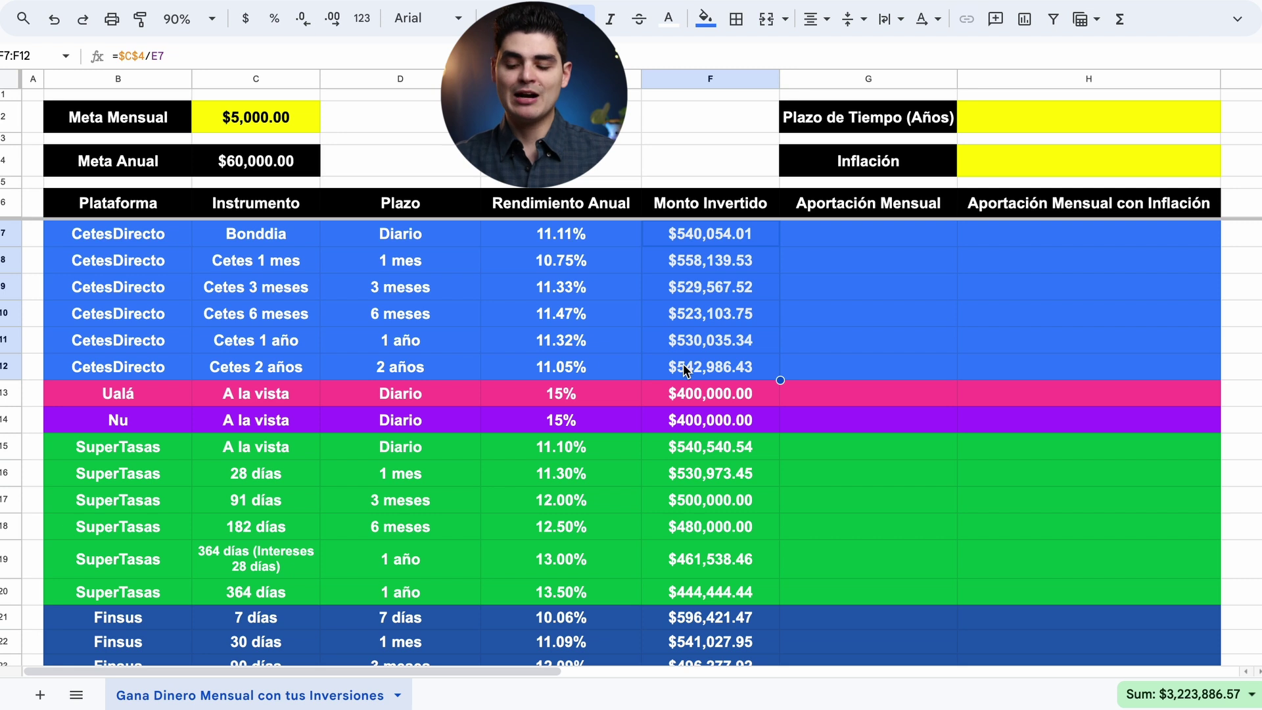
Examine the annual yield and invested amount for Bonddia, Cetes 1 mes and Cetes 6 meses against the monthly and annual goals
{"action": "left_click", "coordinate": [265, 234]}
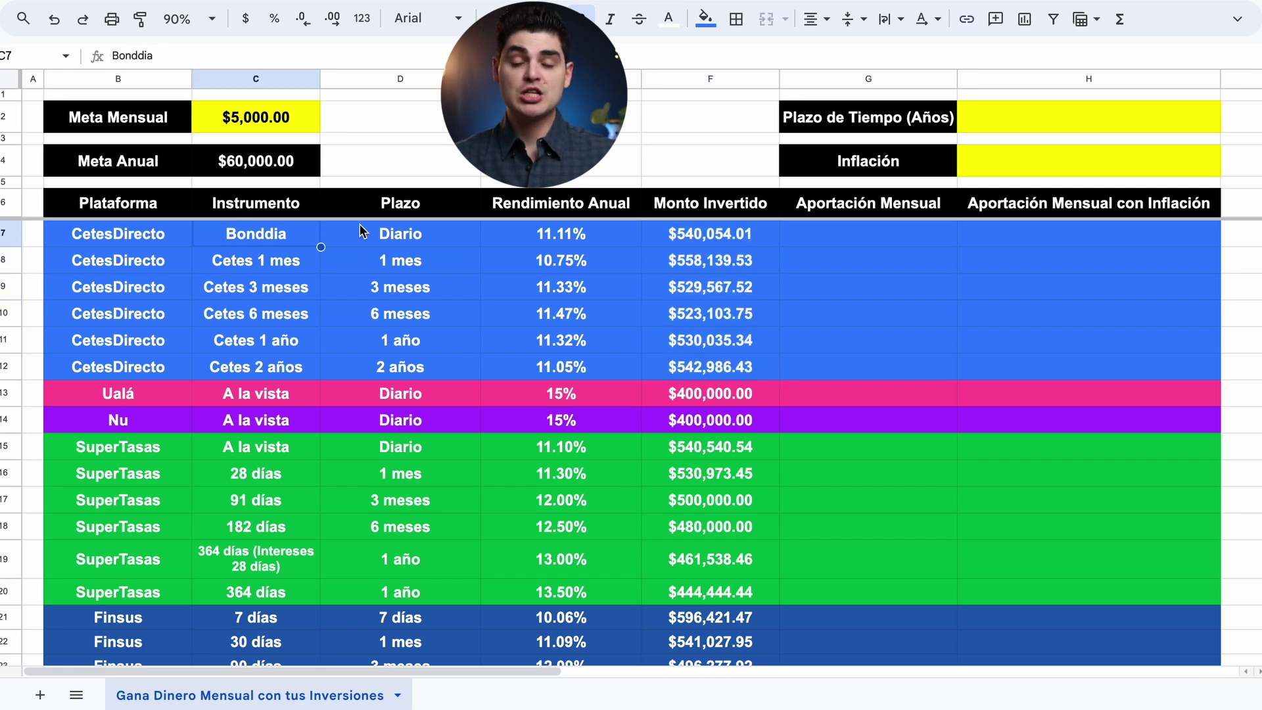
{"action": "left_click", "coordinate": [551, 239]}
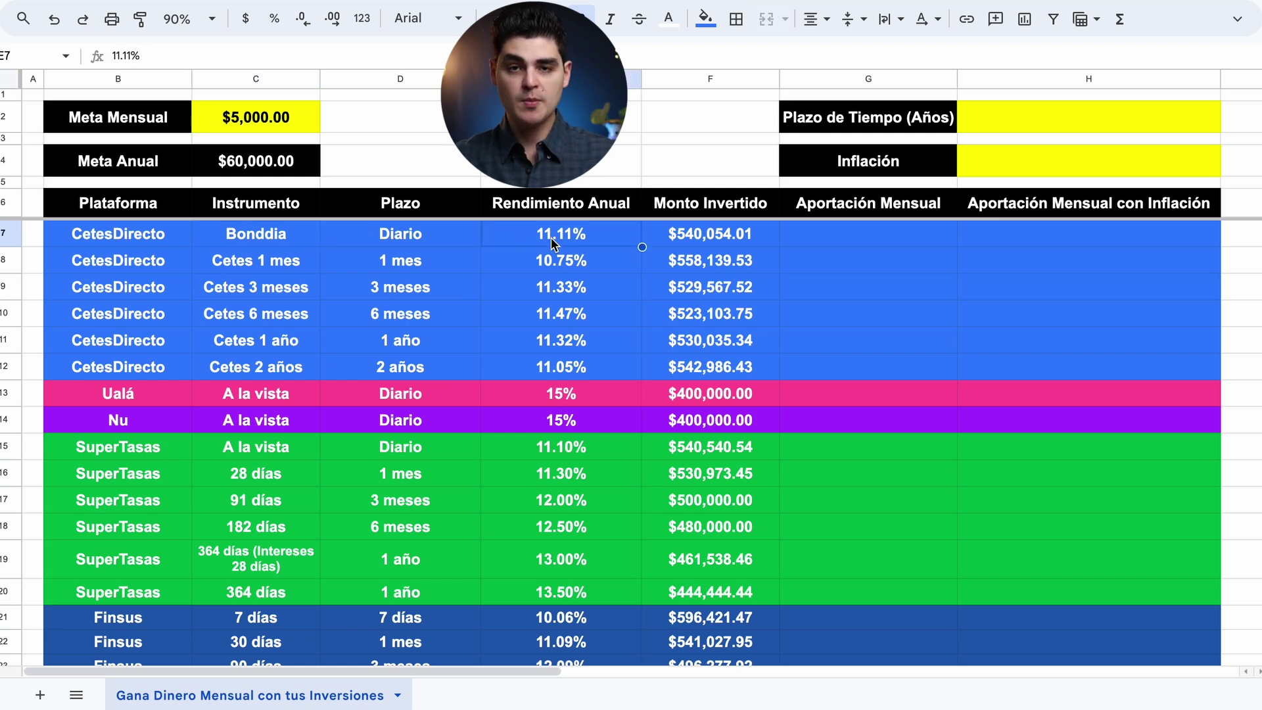
{"action": "left_click", "coordinate": [723, 238]}
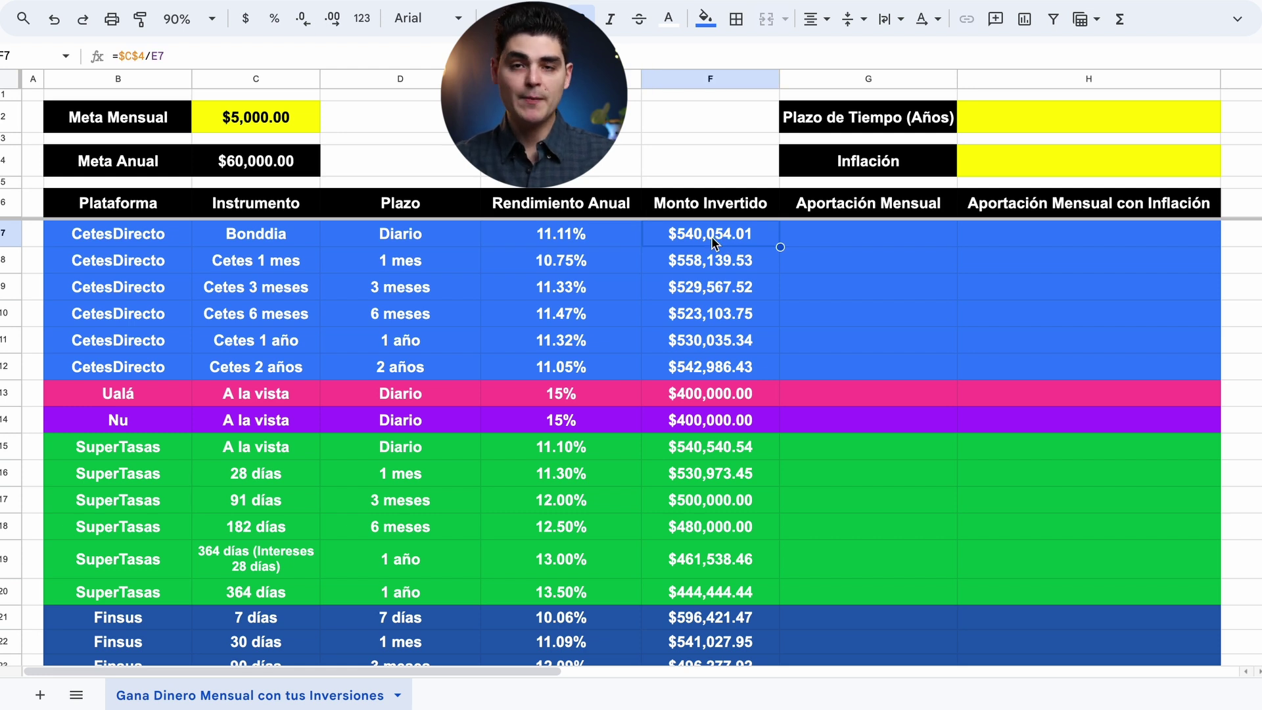
{"action": "left_click", "coordinate": [251, 106]}
{"action": "left_click", "coordinate": [246, 163]}
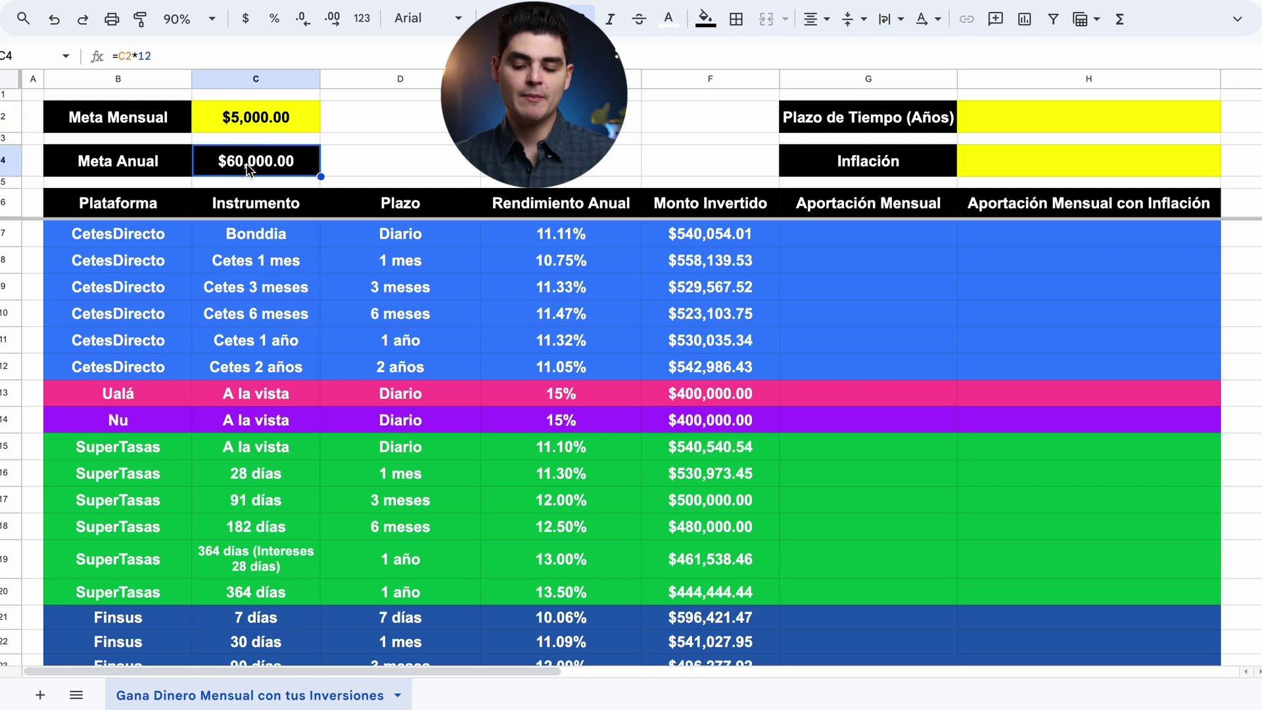
{"action": "left_click", "coordinate": [289, 263]}
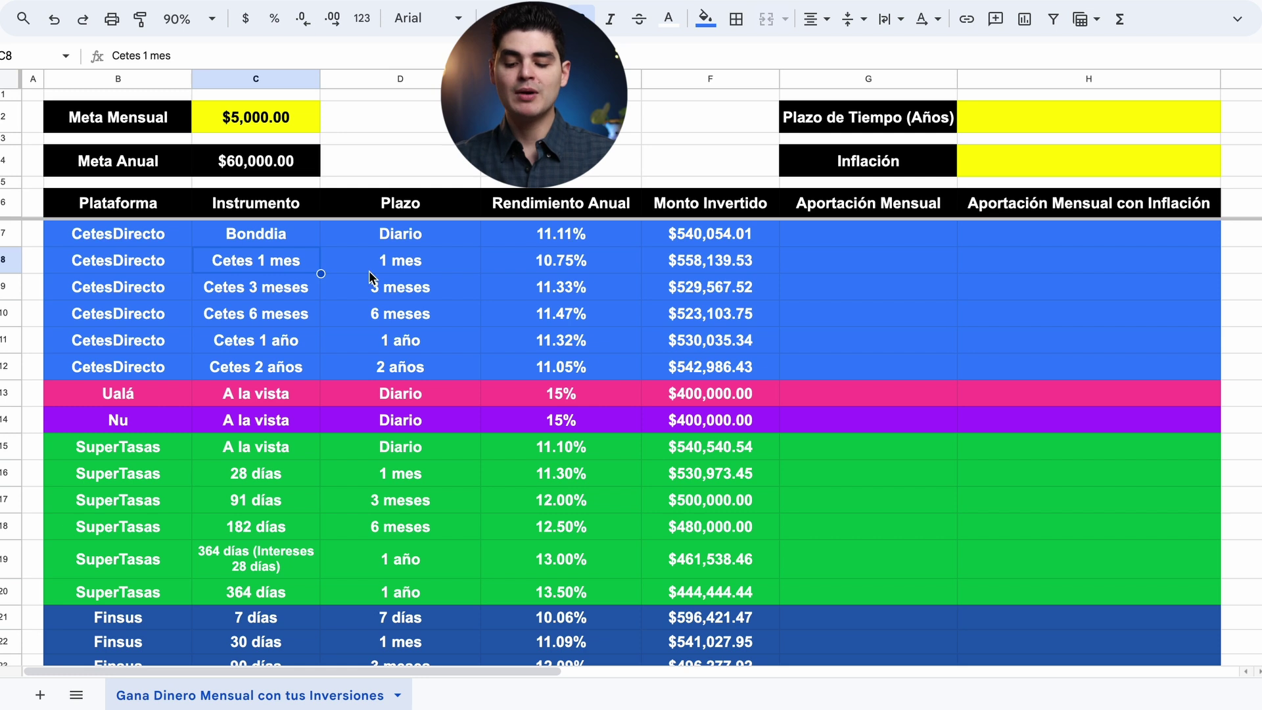
{"action": "left_click", "coordinate": [558, 267]}
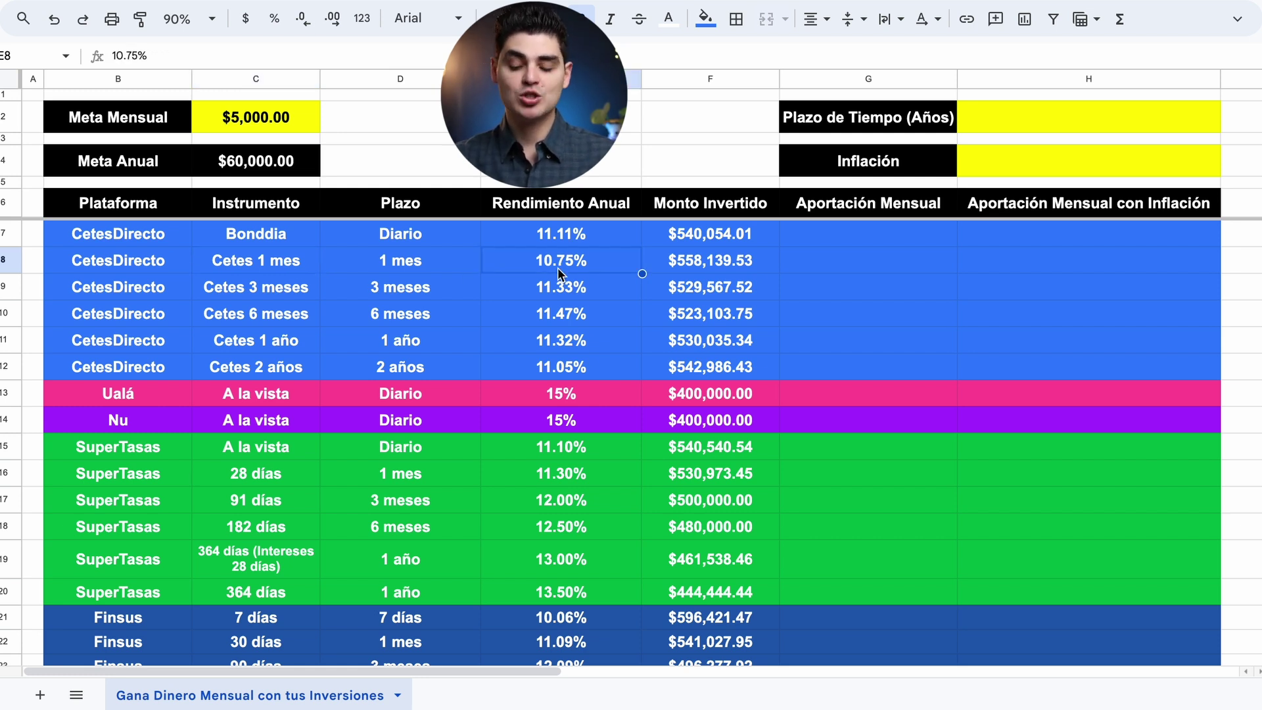
{"action": "left_click", "coordinate": [727, 267]}
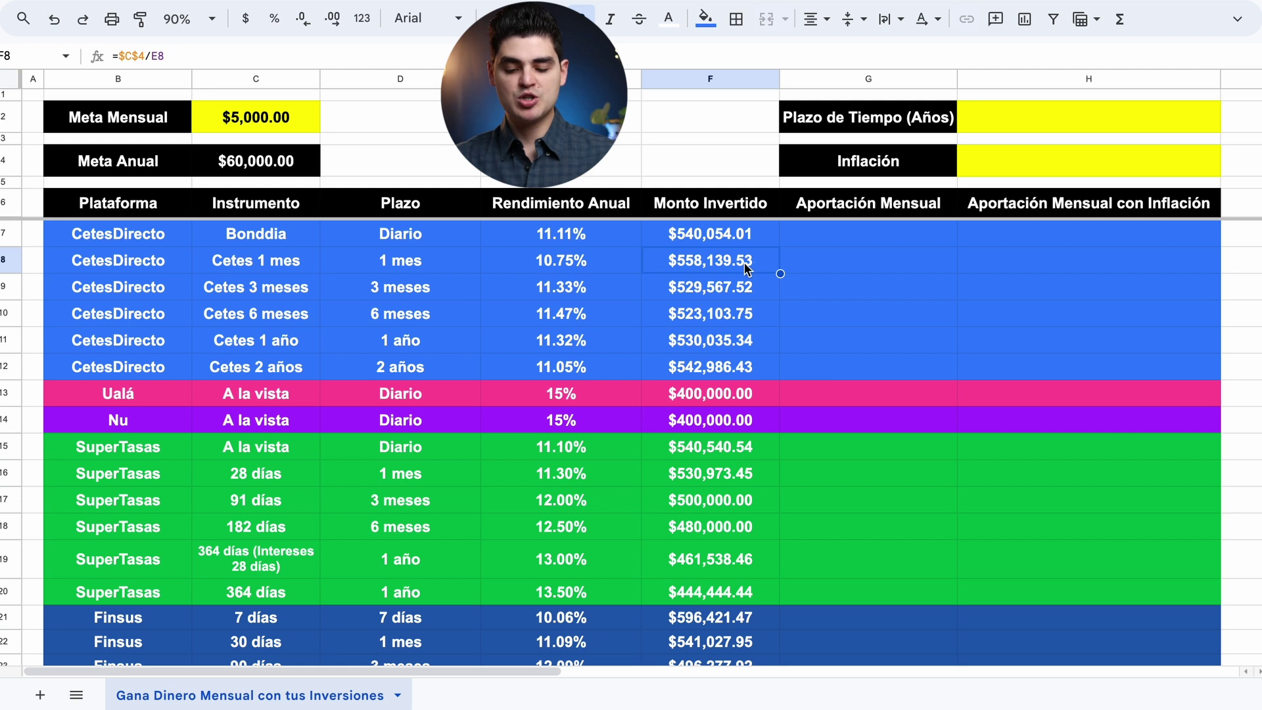
{"action": "left_click", "coordinate": [225, 318]}
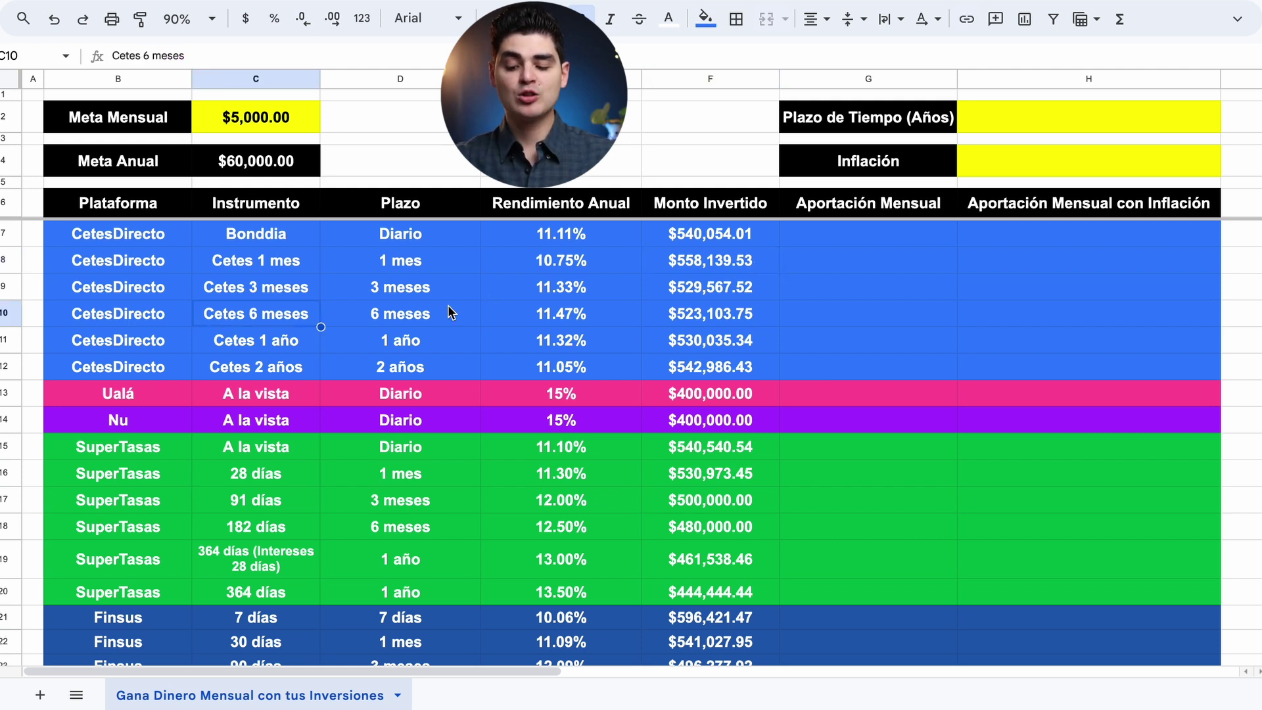
{"action": "left_click", "coordinate": [569, 310]}
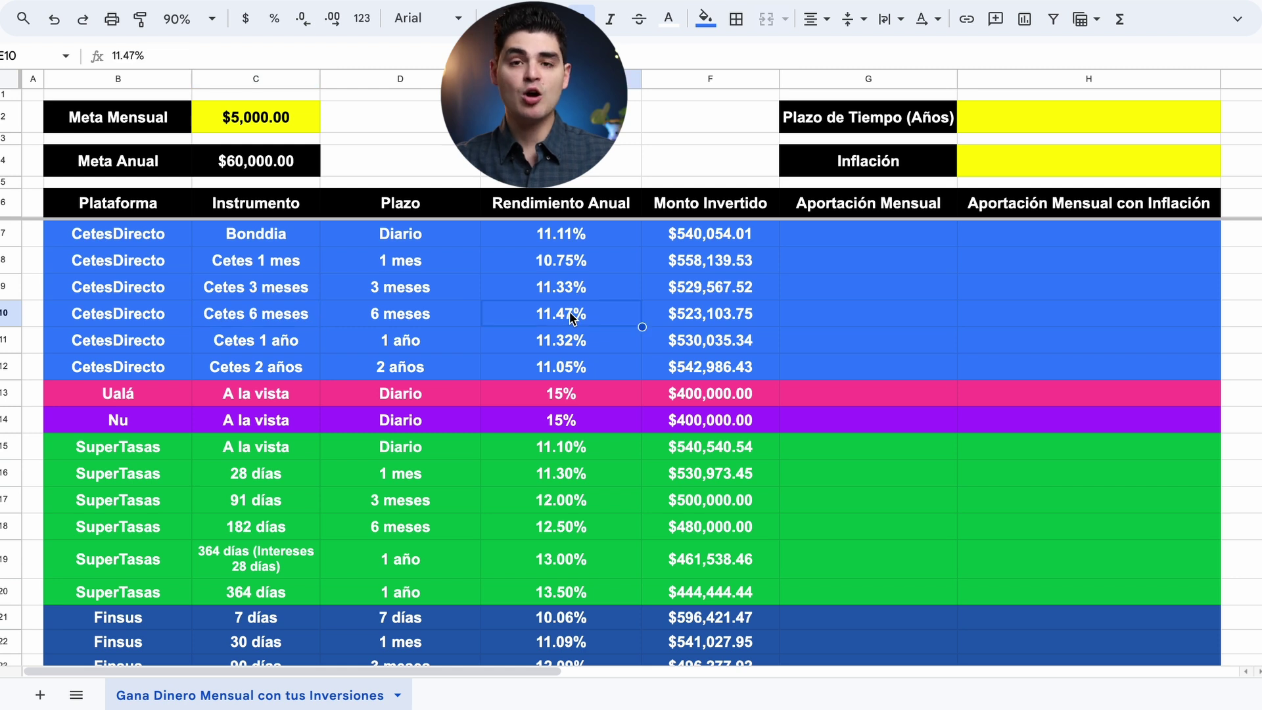
{"action": "left_click", "coordinate": [695, 317]}
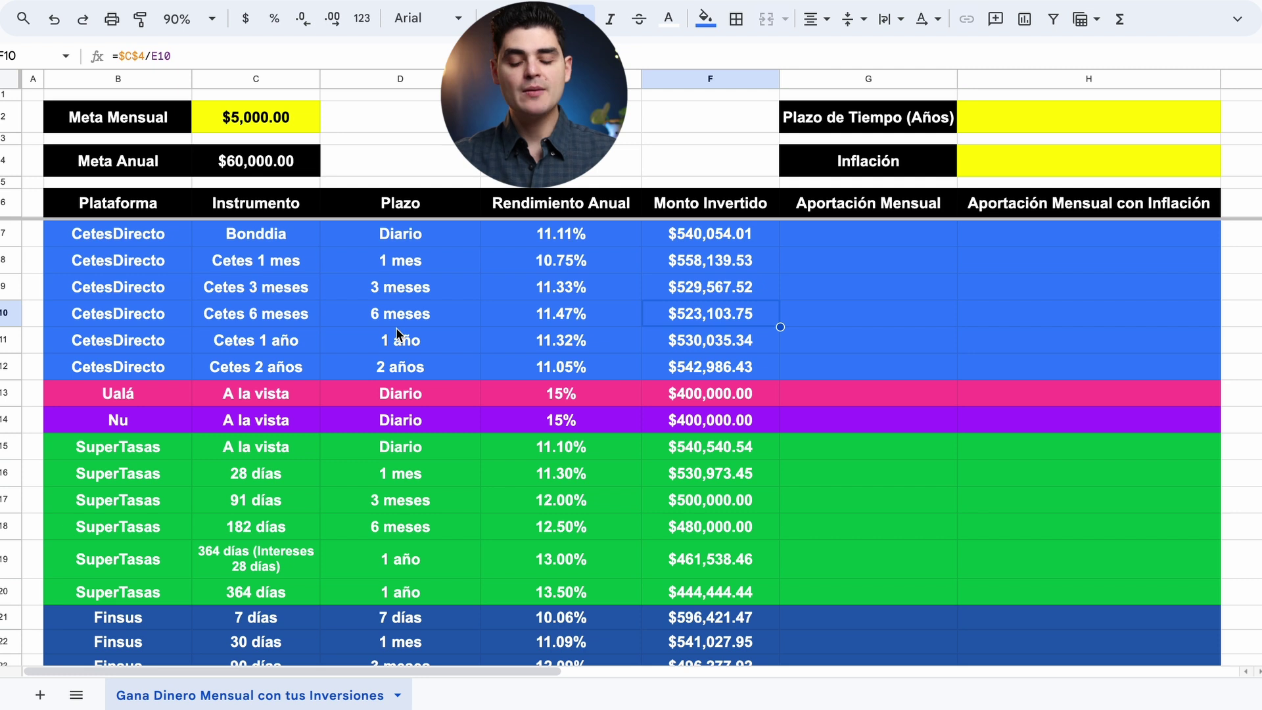
Examine the Ualá row's term, annual yield and invested amount in relation to the monthly goal
{"action": "left_click", "coordinate": [137, 399]}
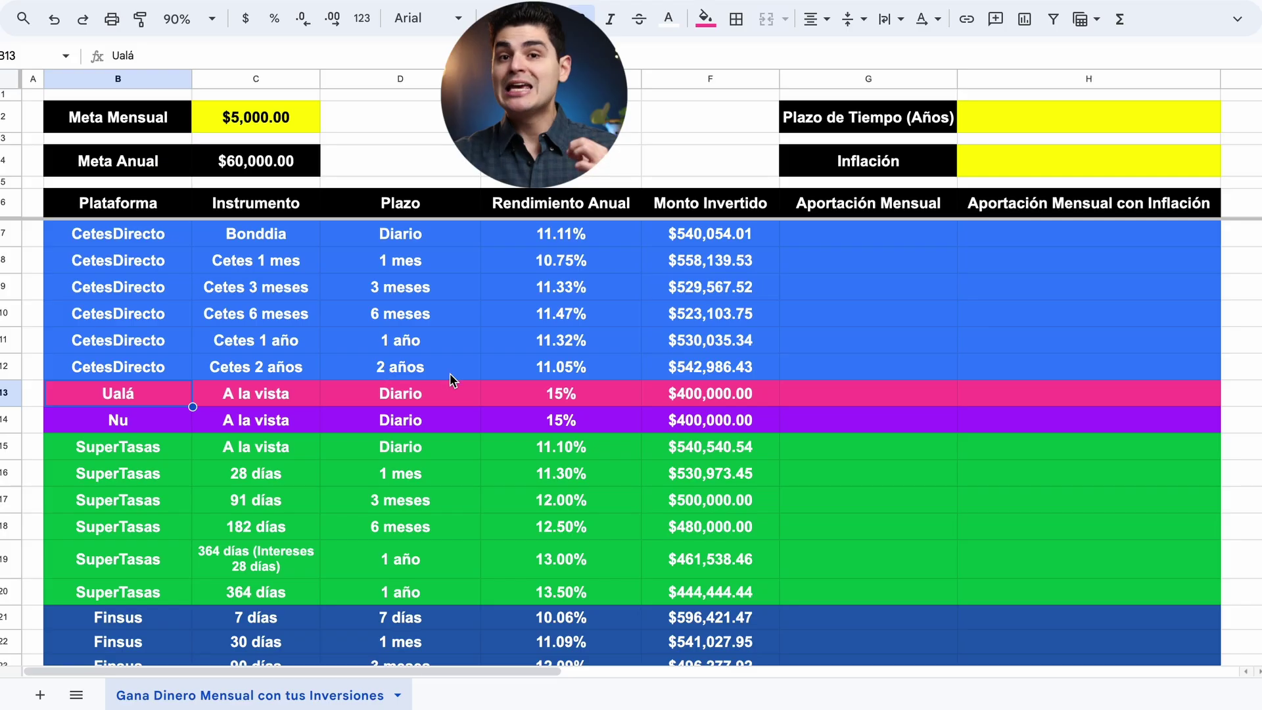
{"action": "left_click", "coordinate": [560, 398]}
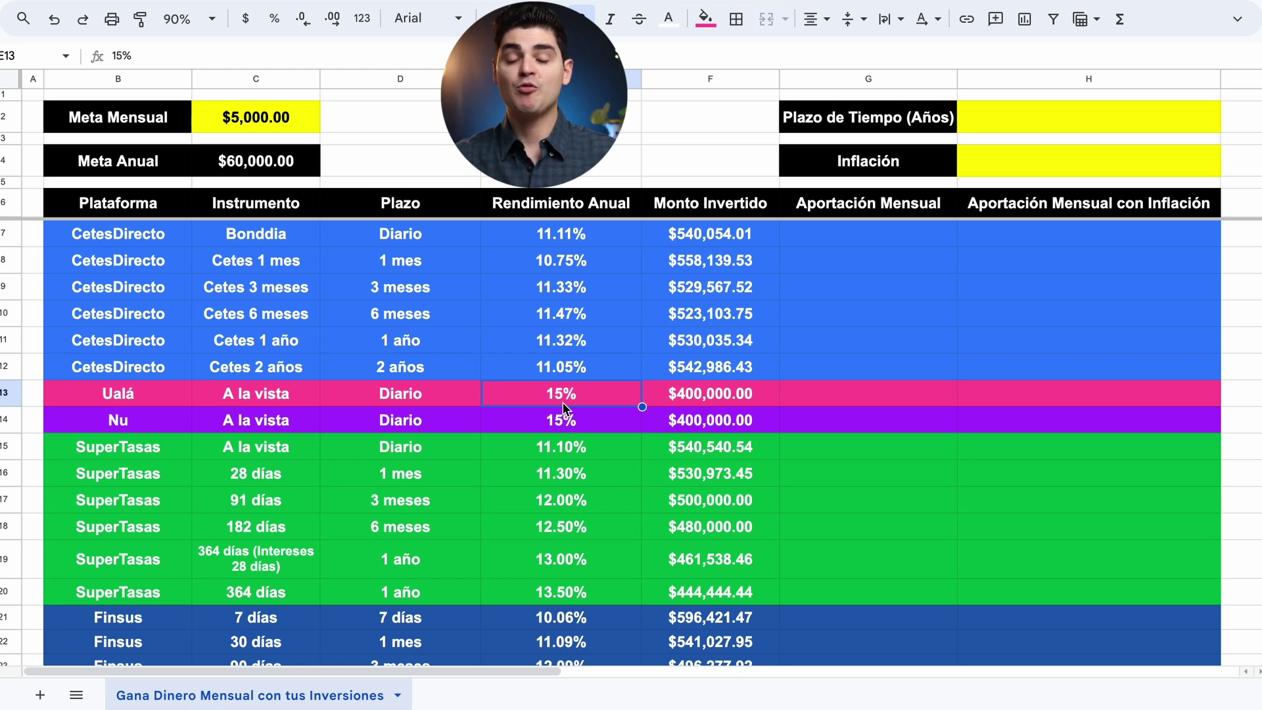
{"action": "left_click", "coordinate": [376, 402]}
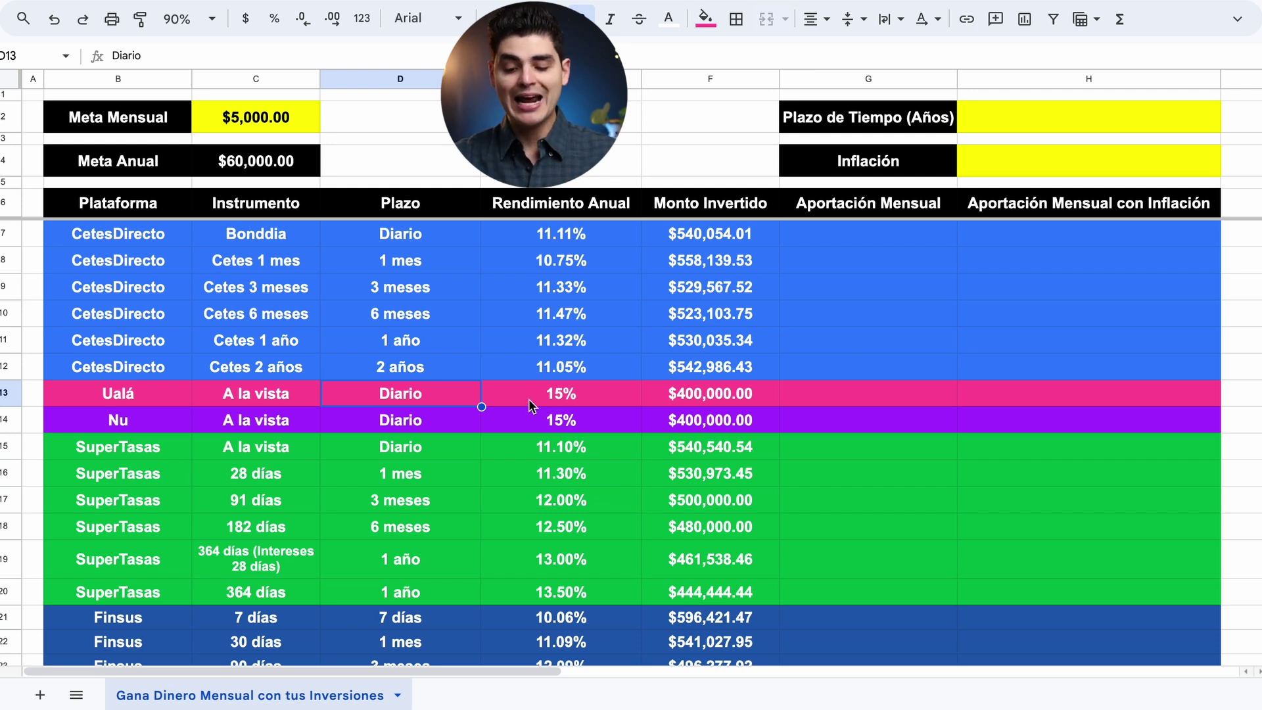
{"action": "left_click", "coordinate": [229, 120]}
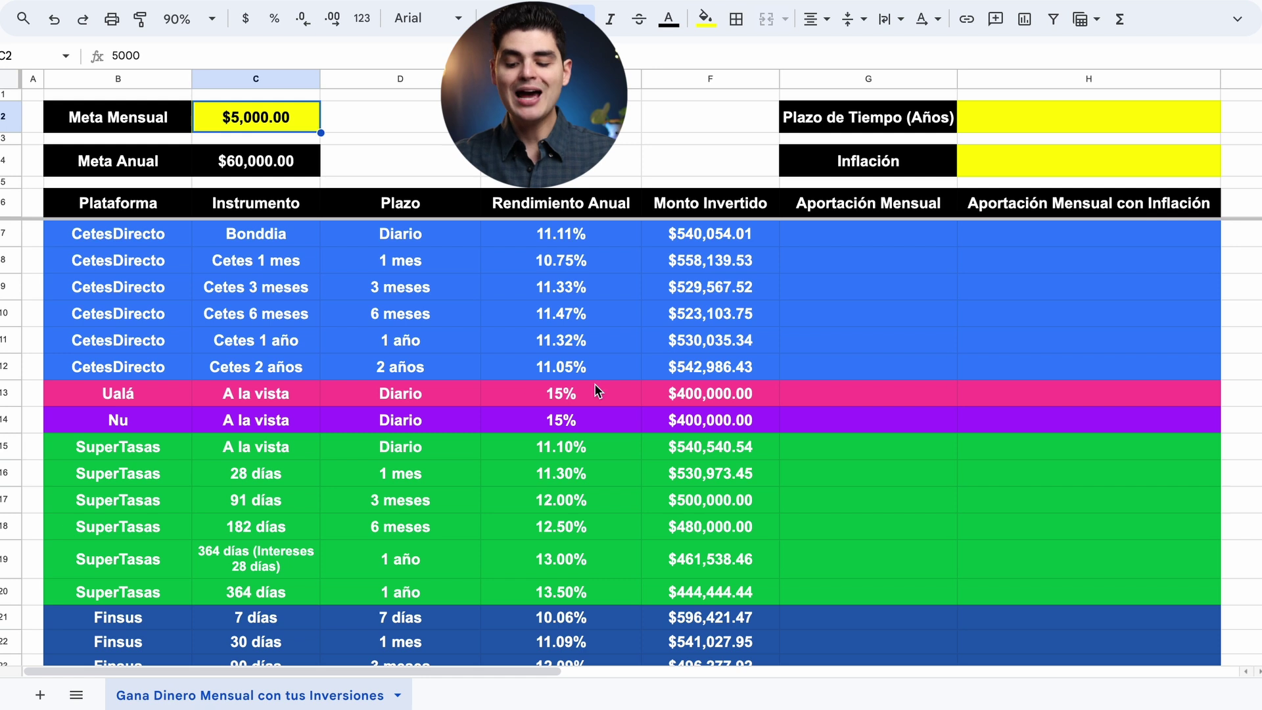
{"action": "left_click", "coordinate": [723, 393]}
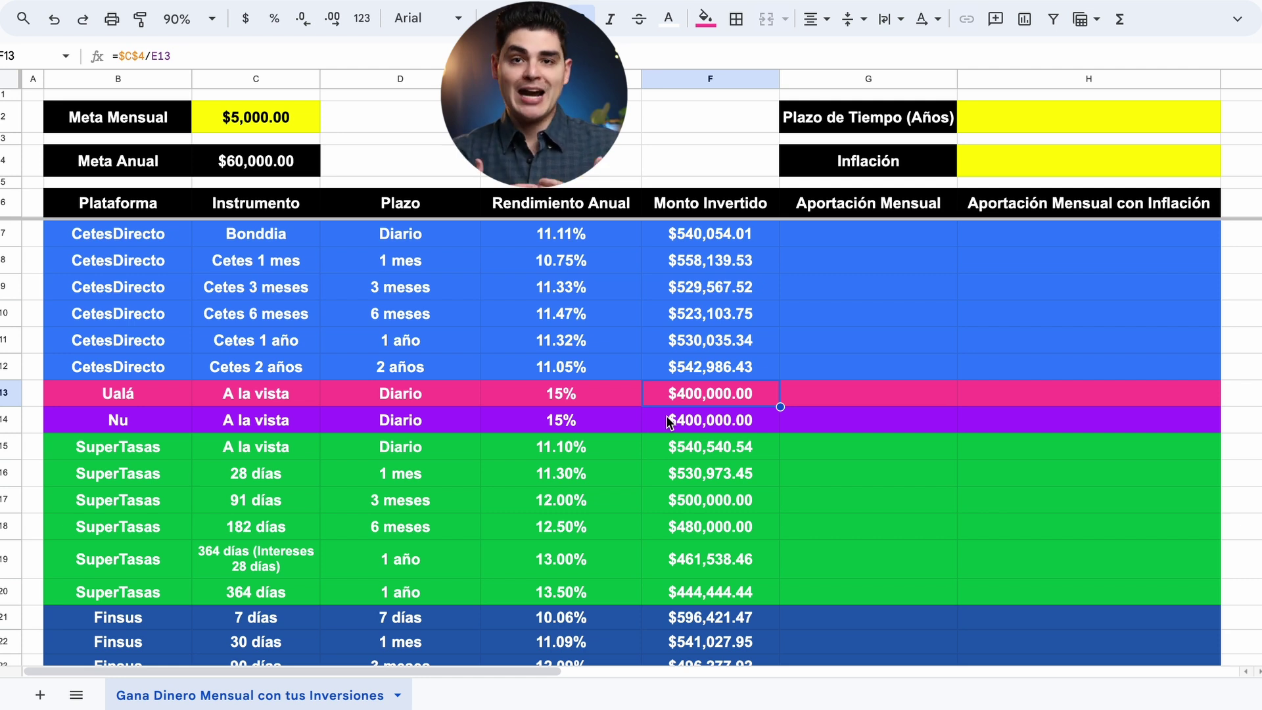
Try a Meta Mensual of 1250 and check the Monto Invertido for Ualá
{"action": "left_click", "coordinate": [256, 117]}
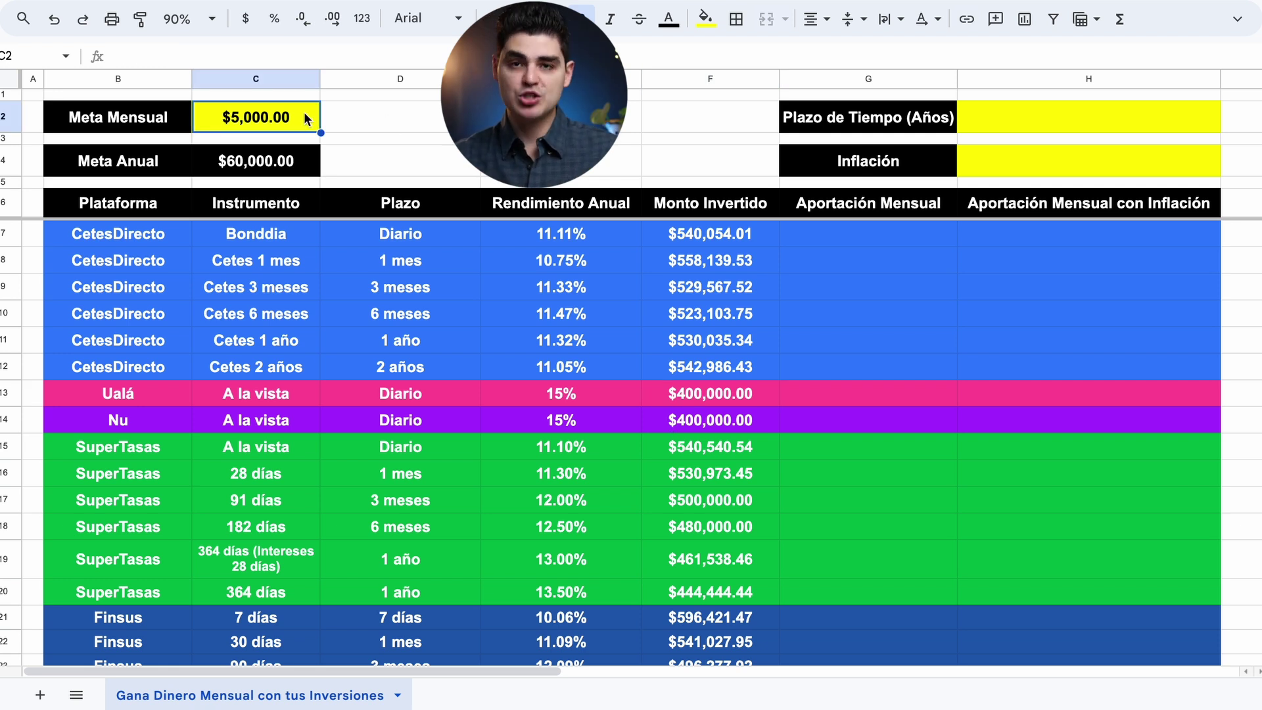
{"action": "type", "text": "1250"}
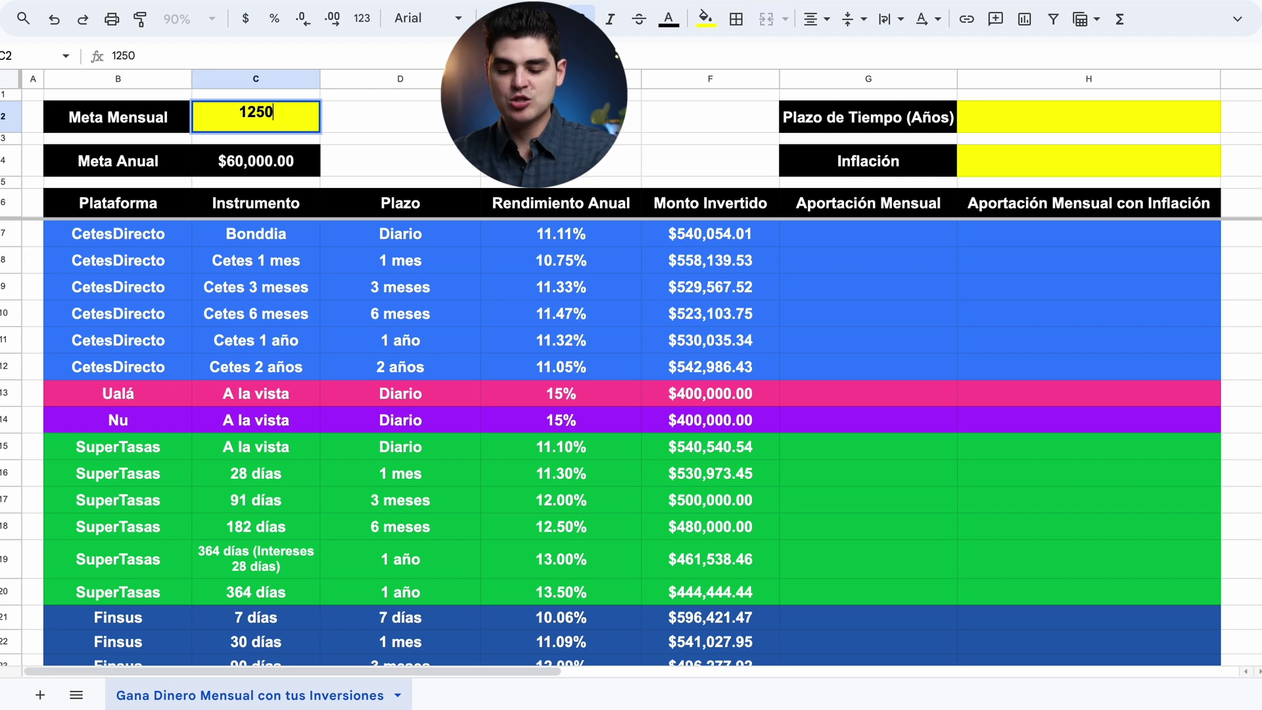
{"action": "key", "text": "Return"}
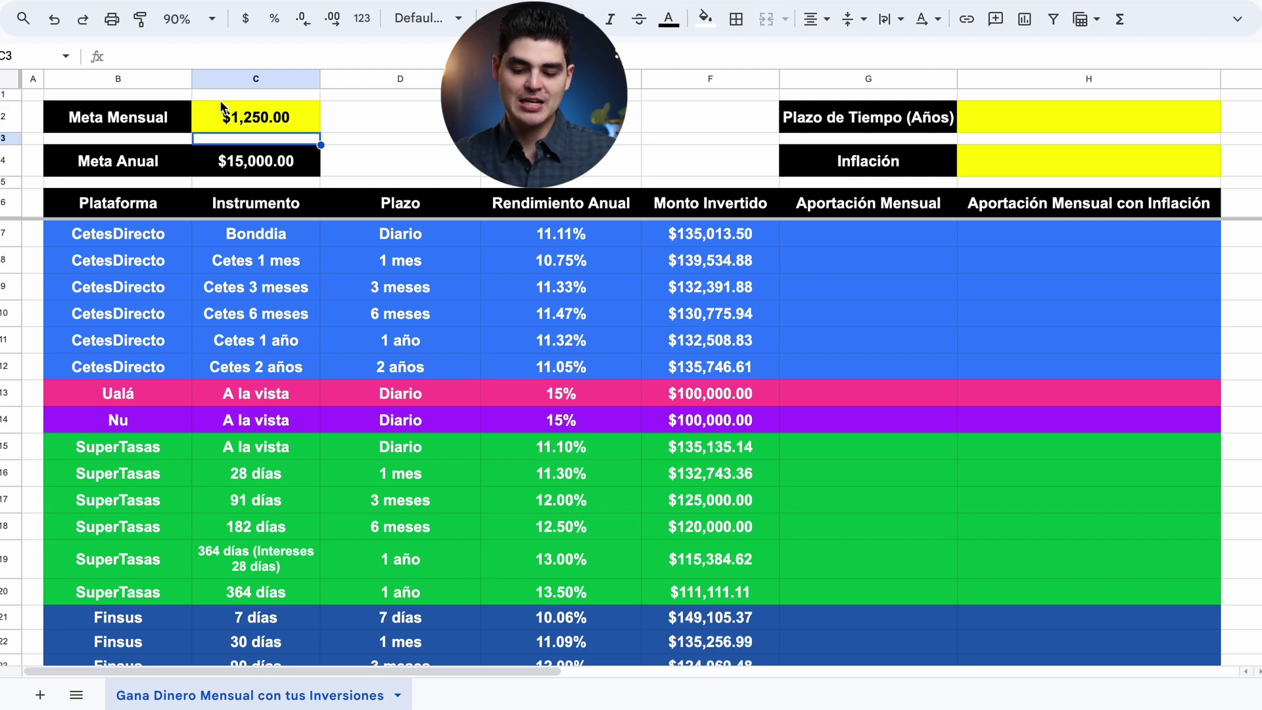
{"action": "left_click", "coordinate": [273, 117]}
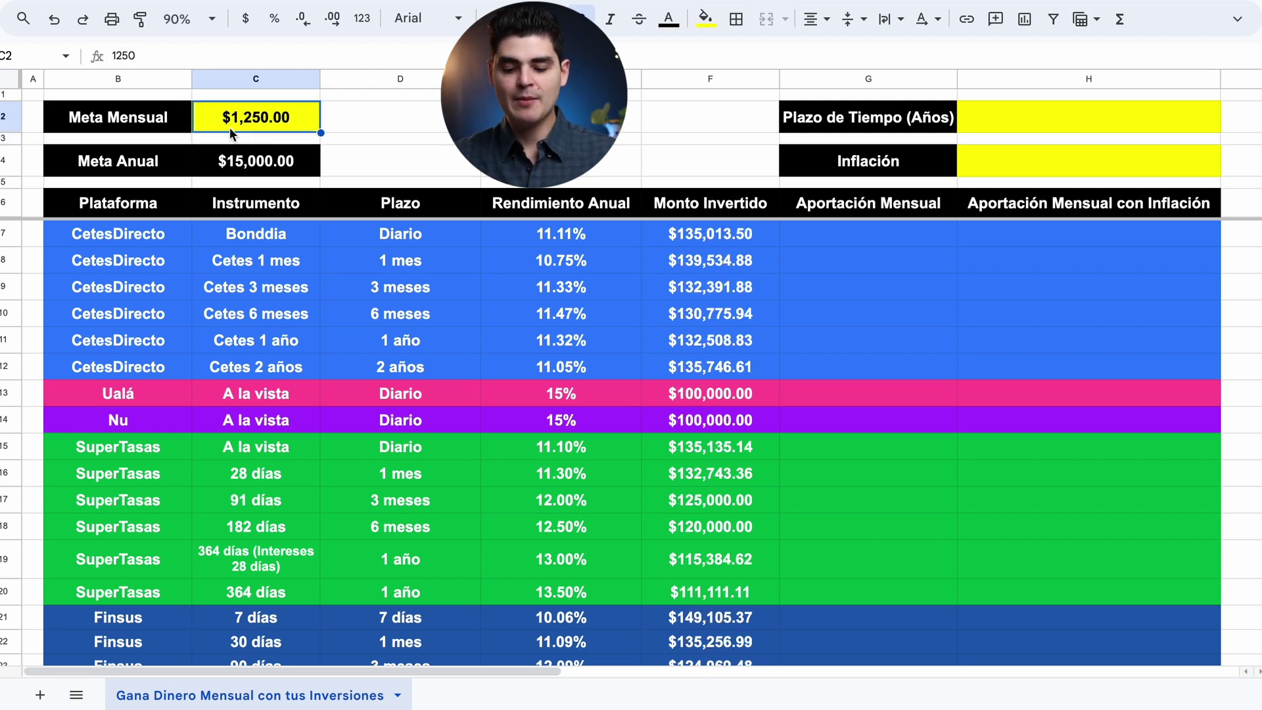
{"action": "left_click", "coordinate": [710, 393]}
{"action": "left_click", "coordinate": [273, 117]}
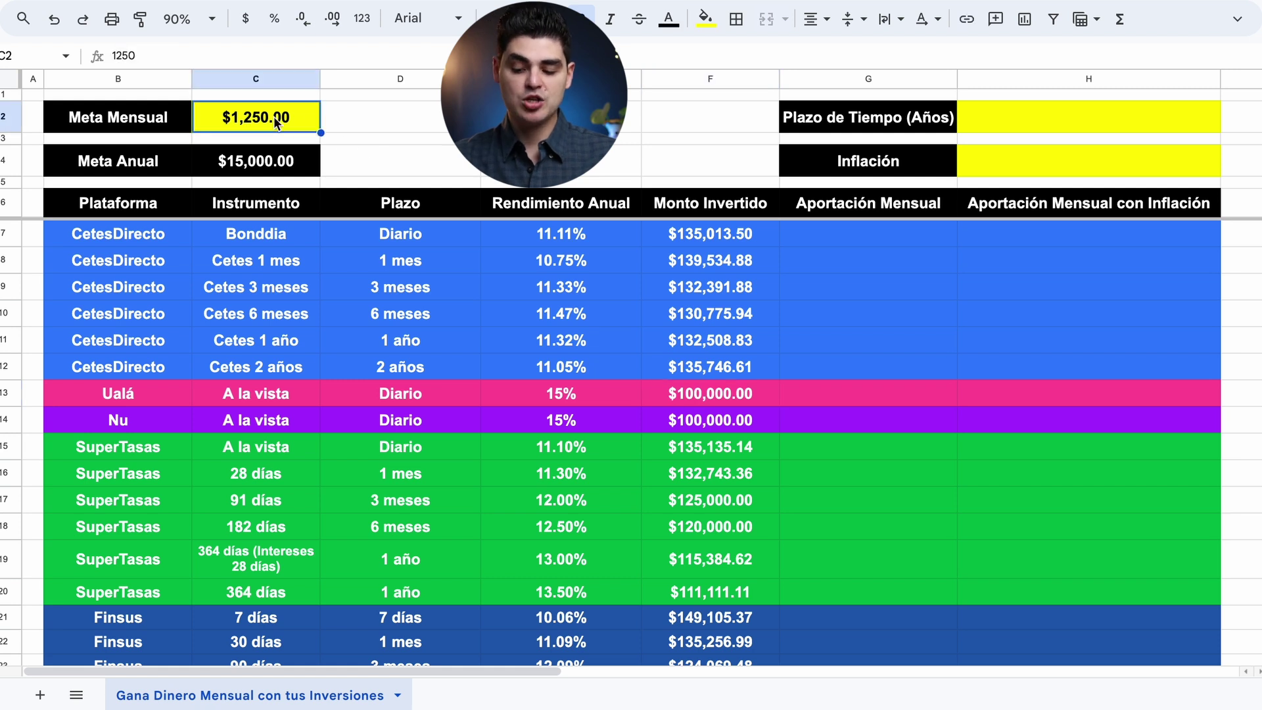
{"action": "left_click", "coordinate": [700, 391]}
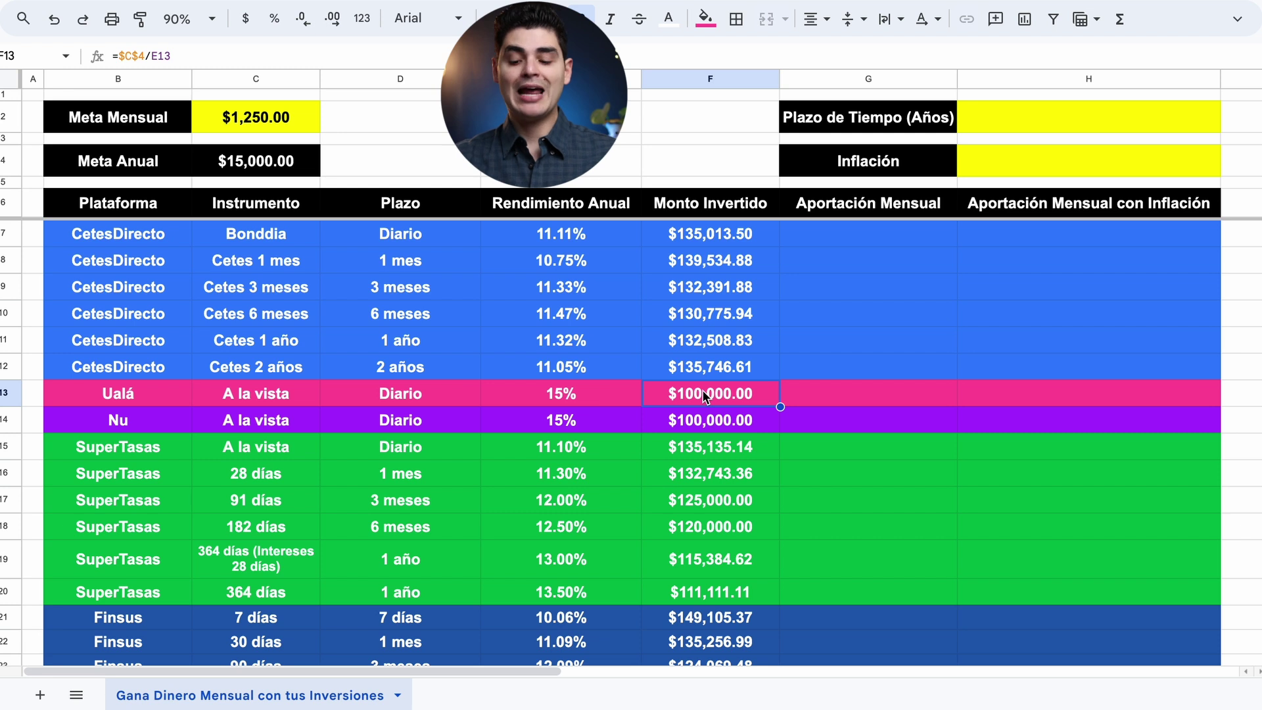
Undo the last Meta Mensual change
{"action": "left_click", "coordinate": [276, 119]}
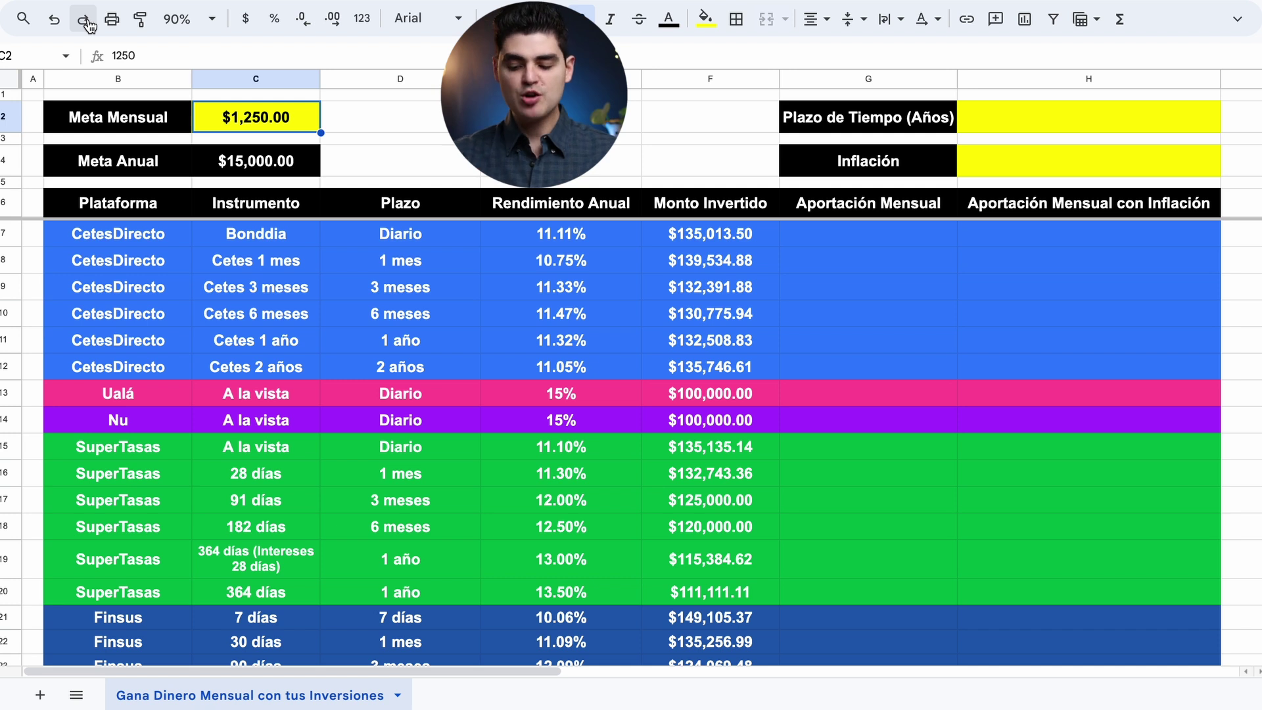
{"action": "left_click", "coordinate": [54, 19]}
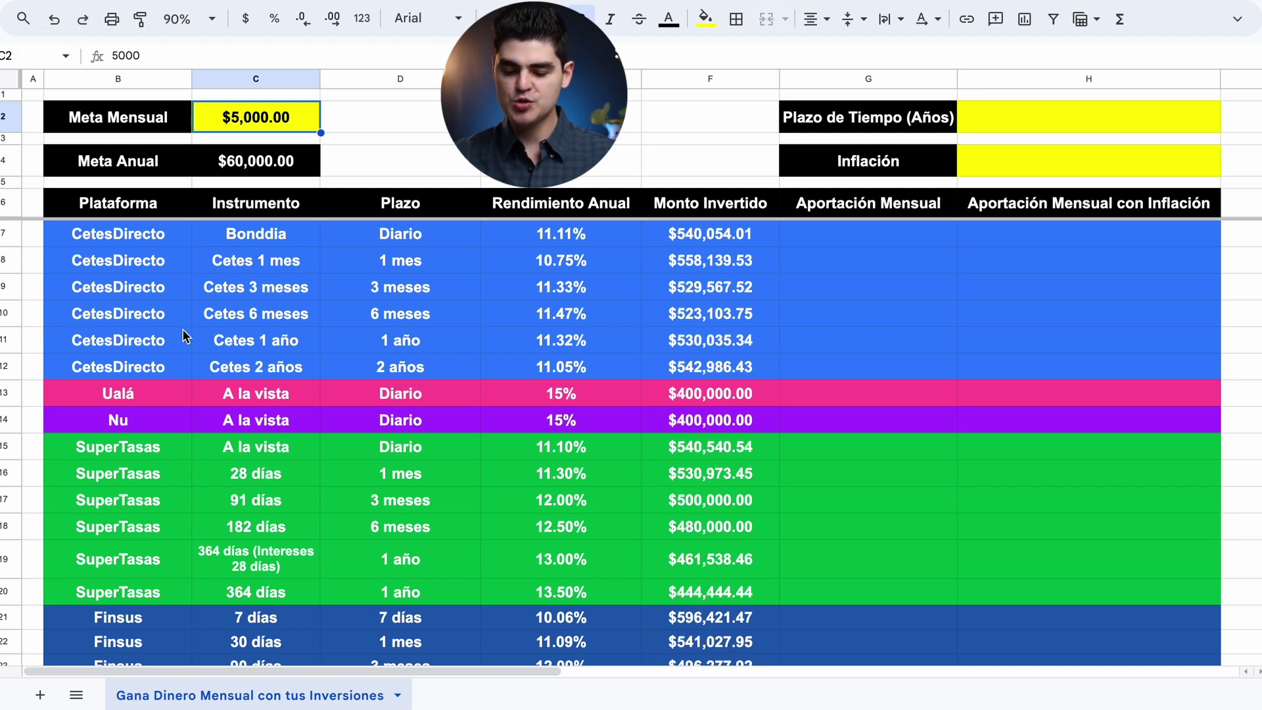
Examine the Nu row's annual yield and invested amount in relation to the monthly goal
{"action": "left_click", "coordinate": [131, 427]}
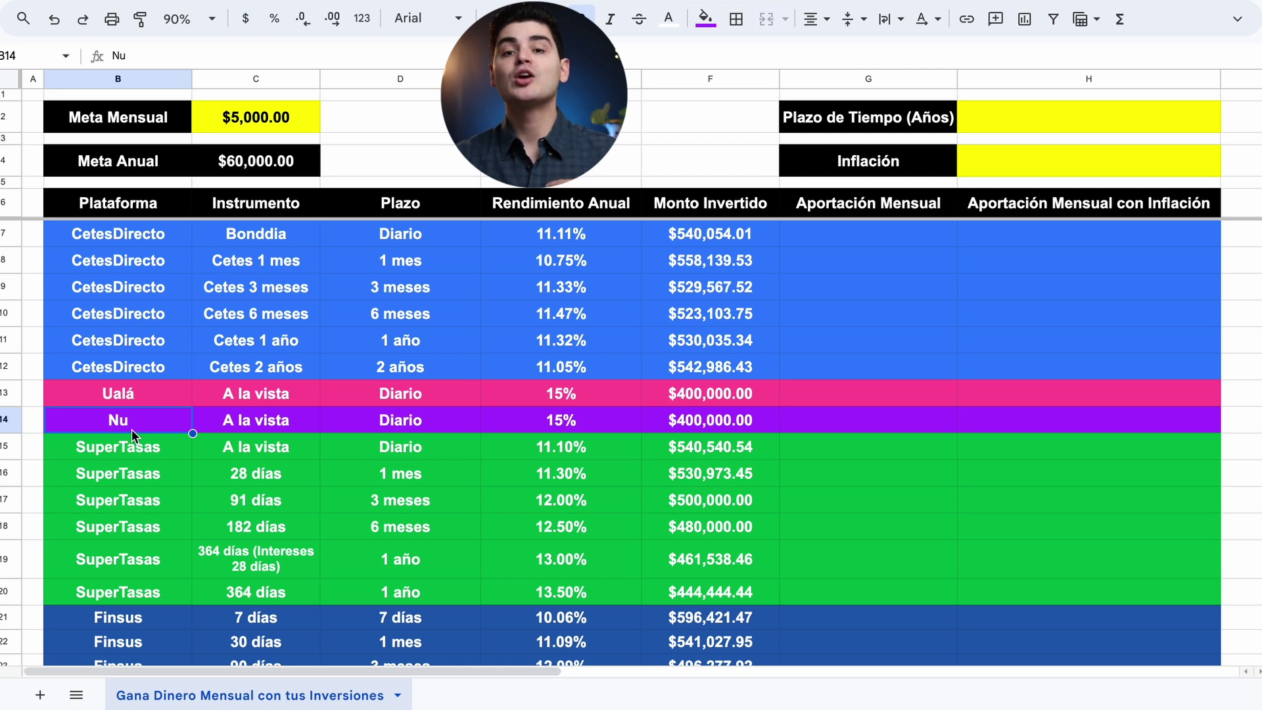
{"action": "left_click", "coordinate": [557, 428]}
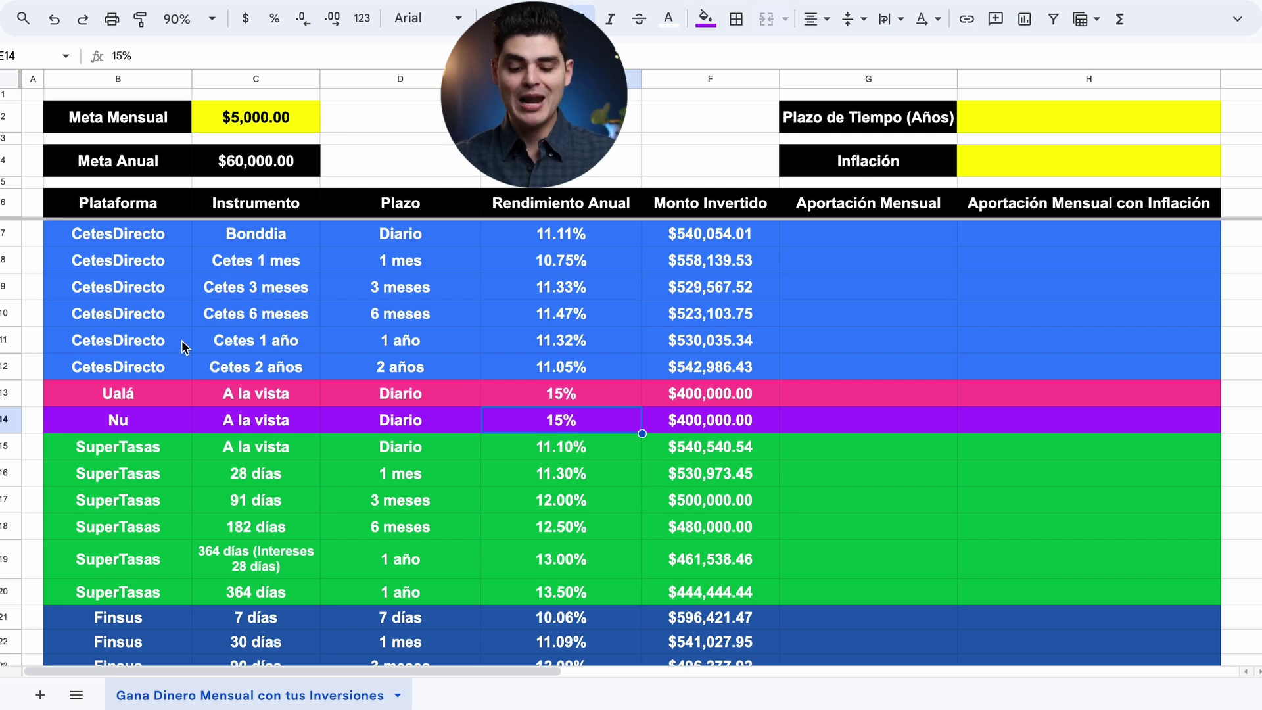
{"action": "left_click", "coordinate": [723, 419]}
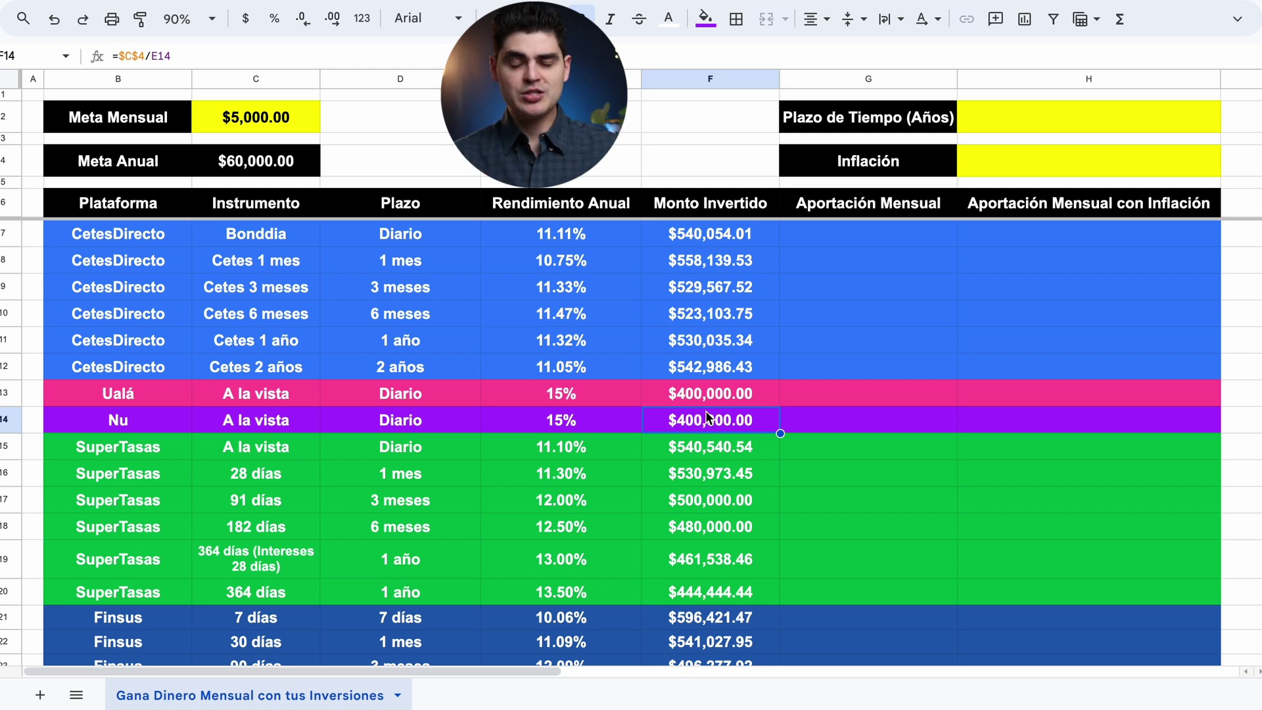
{"action": "left_click", "coordinate": [269, 117]}
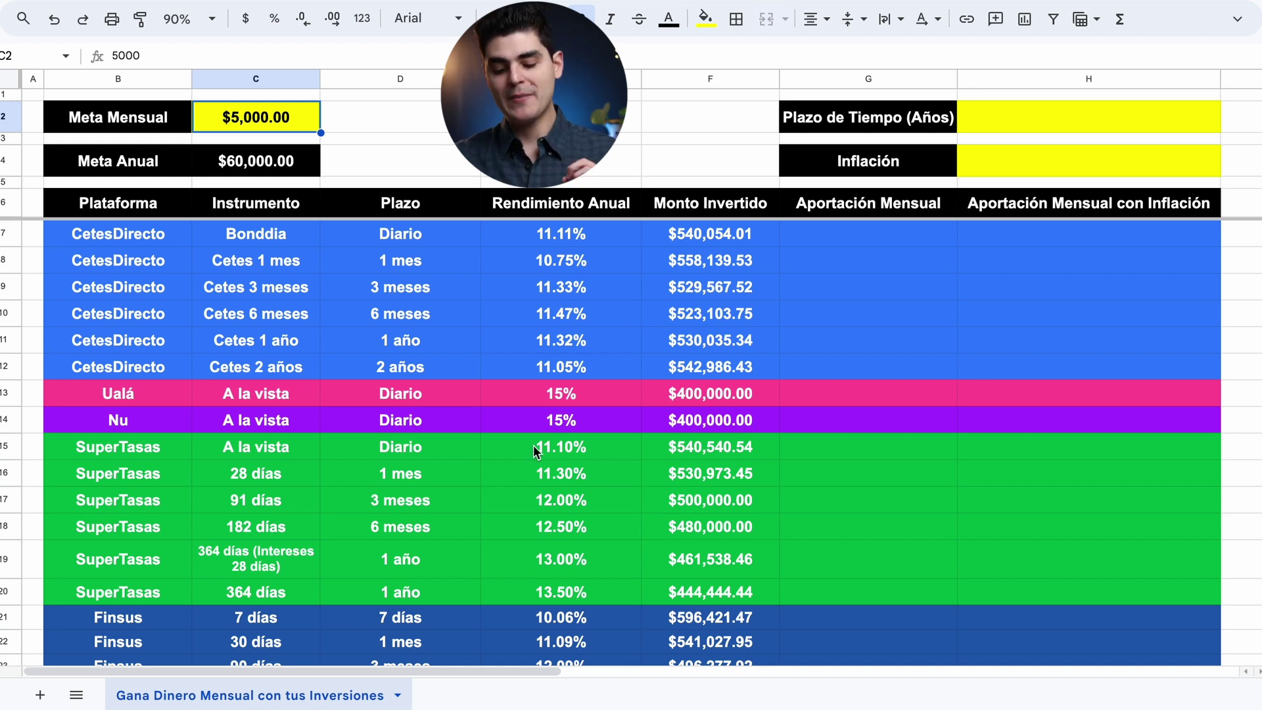
Examine the SuperTasas A la vista row's term, annual yield and Monto Invertido
{"action": "scroll", "coordinate": [242, 452], "scroll_direction": "down", "scroll_amount": 1}
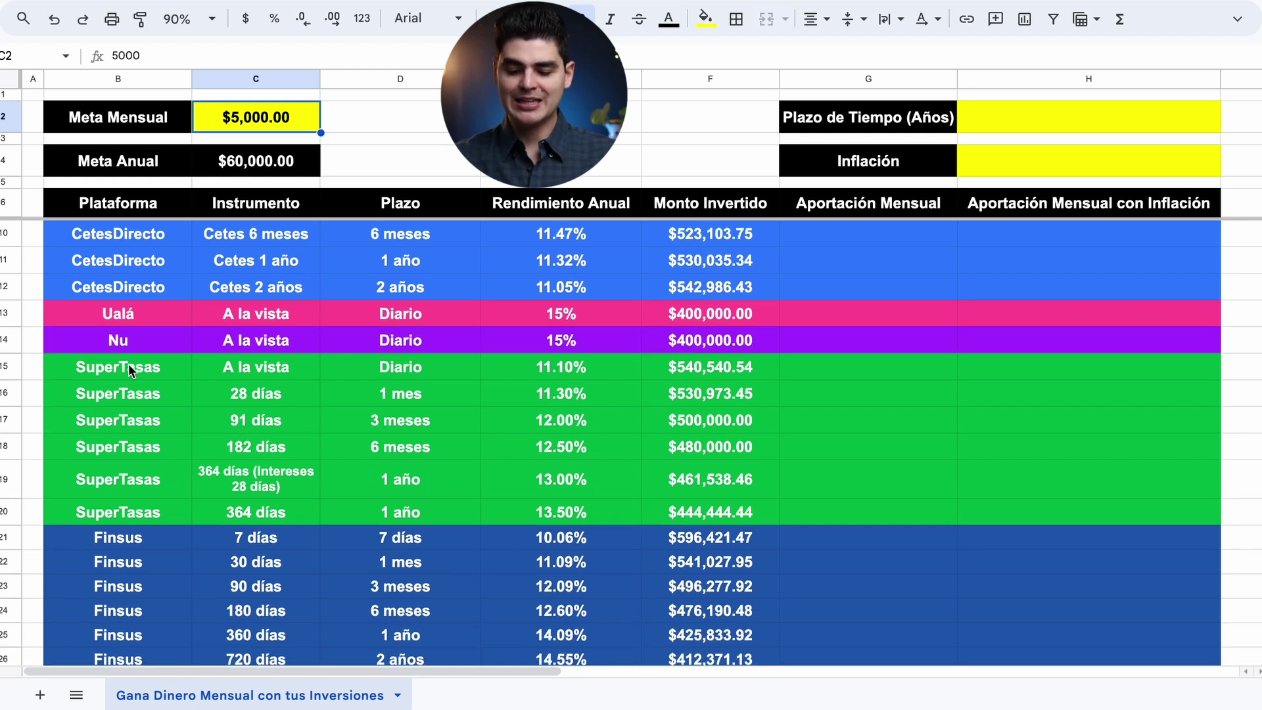
{"action": "left_click_drag", "start_coordinate": [124, 366], "coordinate": [603, 519]}
{"action": "left_click", "coordinate": [285, 367]}
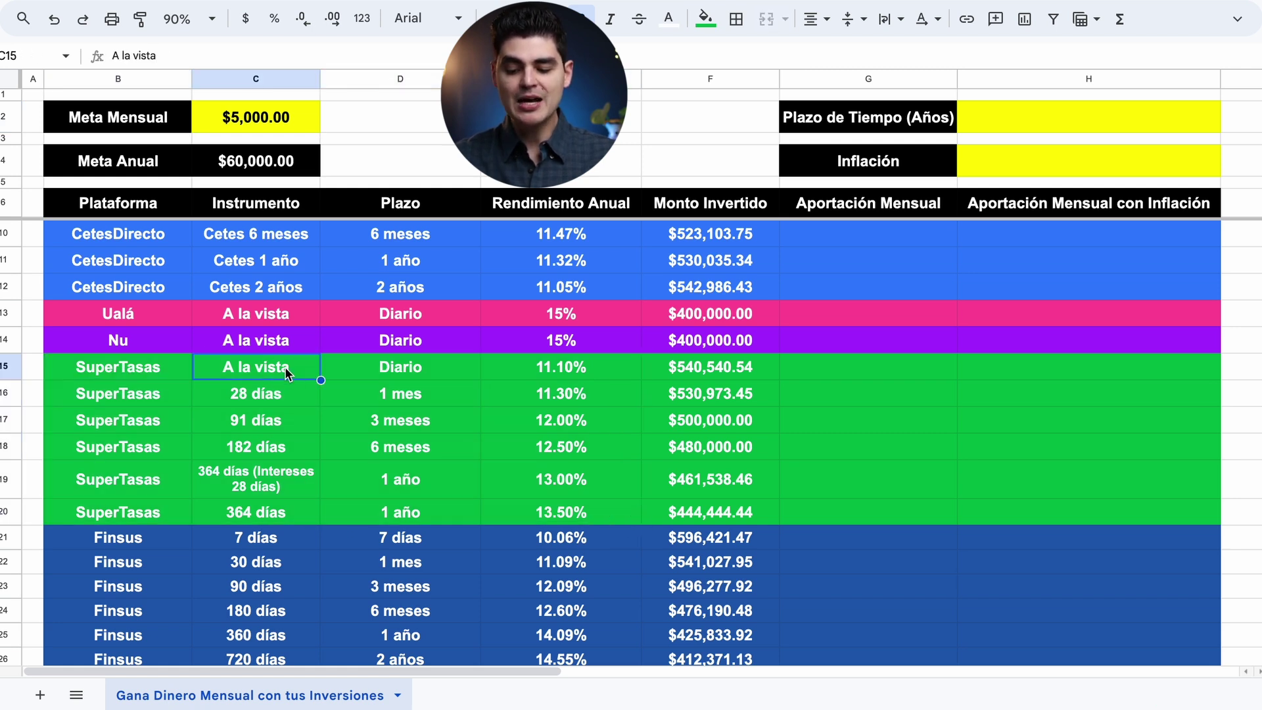
{"action": "left_click", "coordinate": [560, 367]}
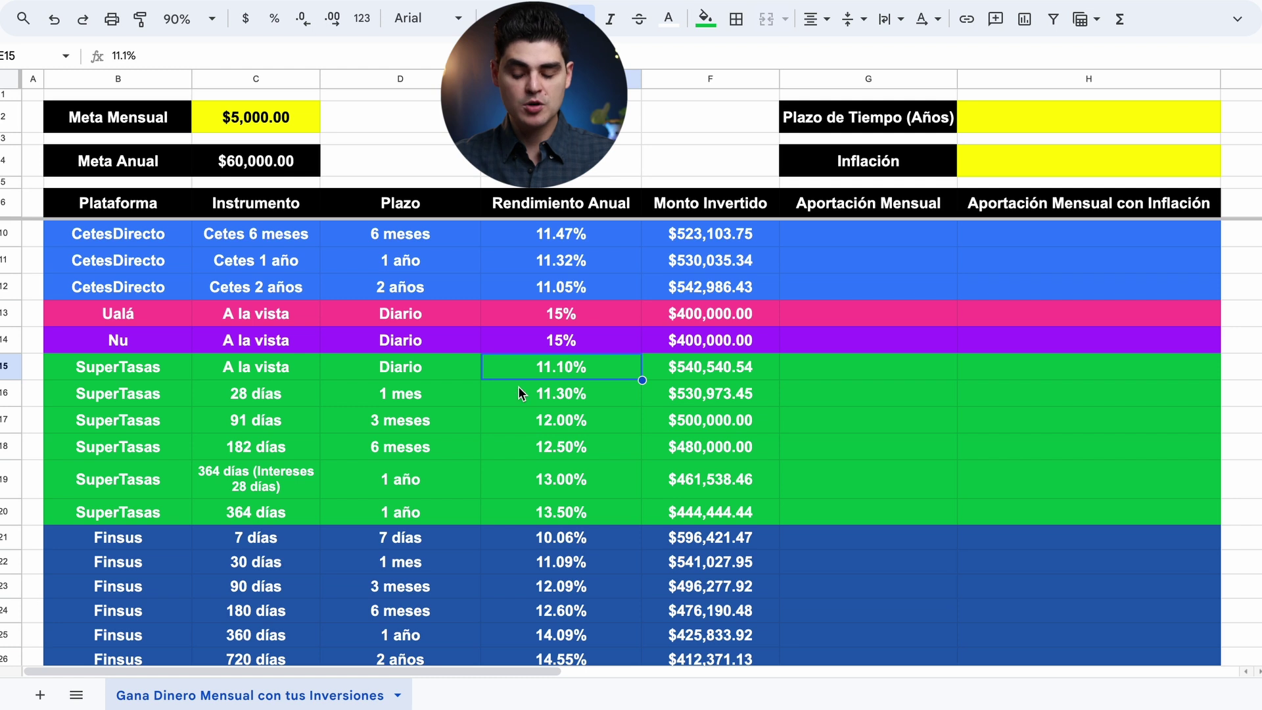
{"action": "key", "text": "Right"}
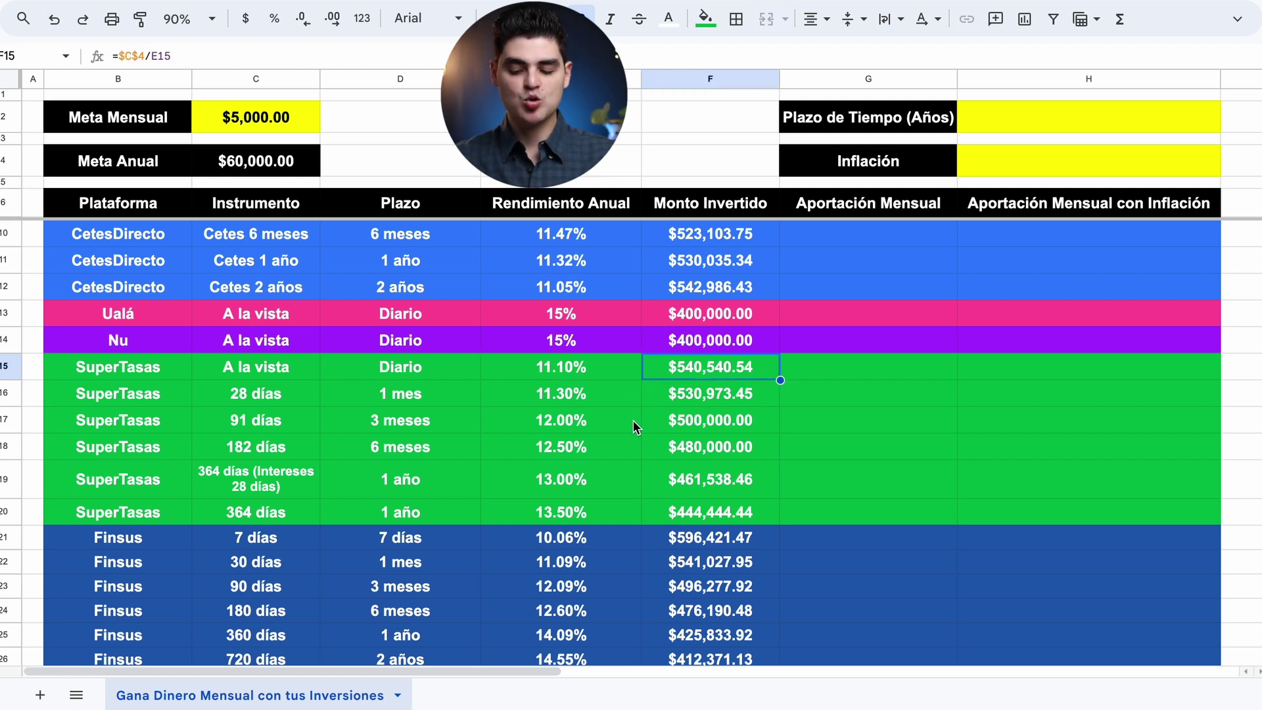
Examine the annual yield and Monto Invertido of the SuperTasas 28 días instrument
{"action": "left_click", "coordinate": [133, 395]}
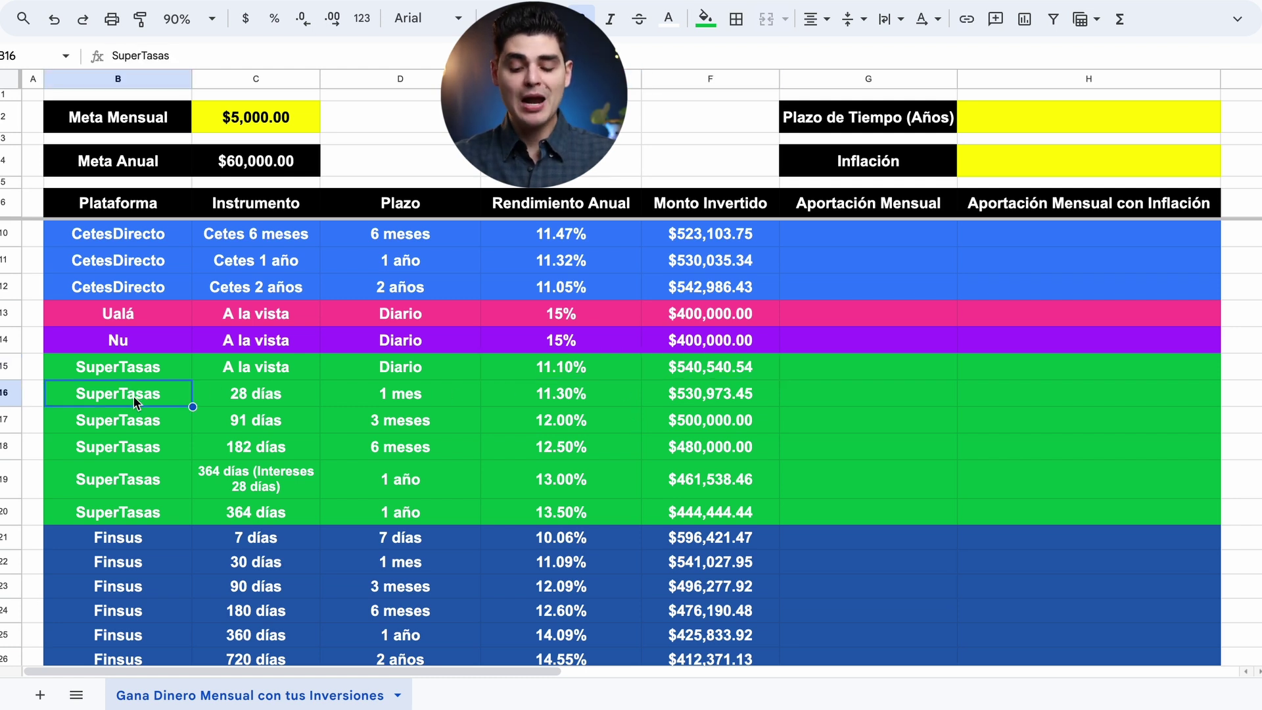
{"action": "left_click", "coordinate": [248, 403]}
{"action": "left_click", "coordinate": [571, 395]}
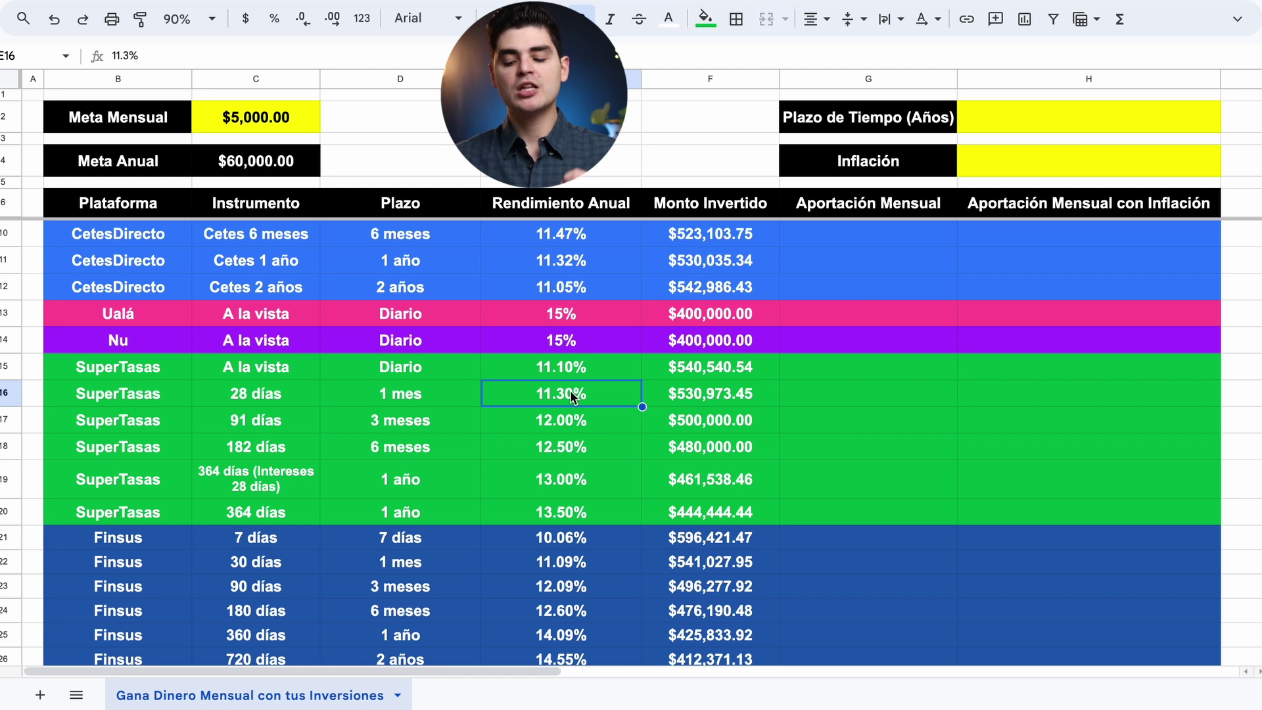
{"action": "left_click", "coordinate": [702, 395]}
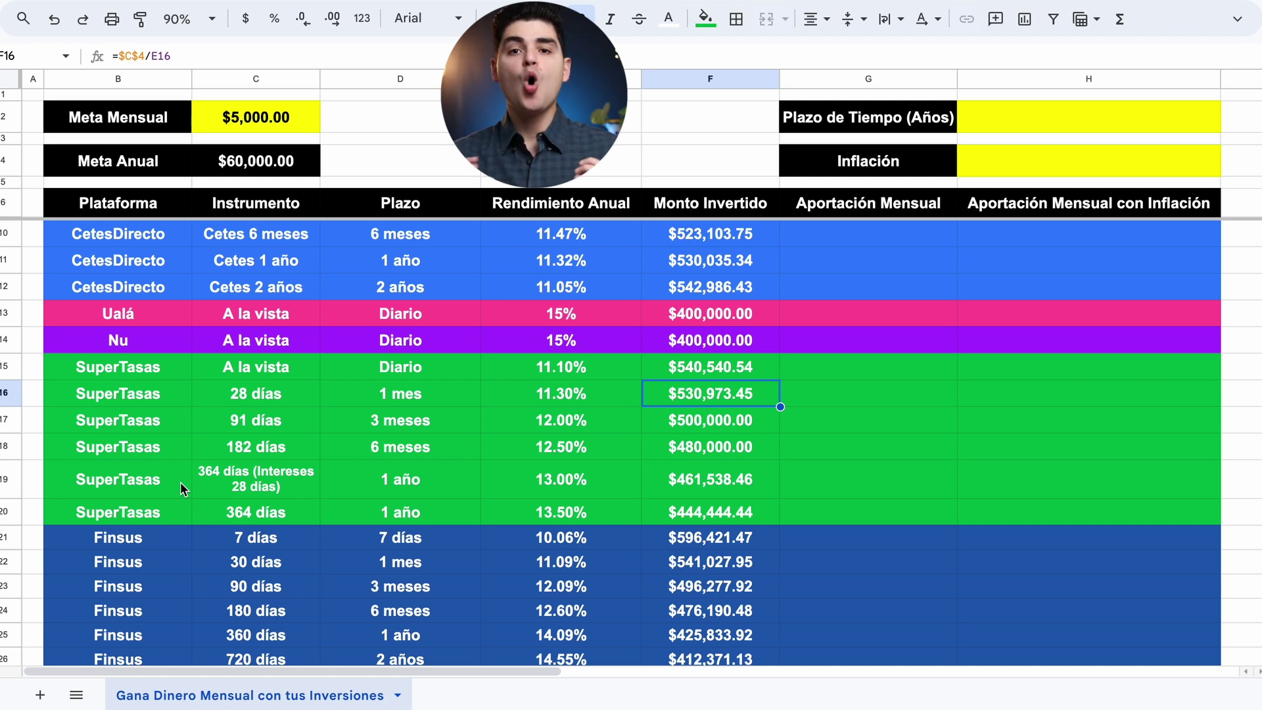
Examine the annual yield and Monto Invertido of SuperTasas 364 días with interest paid every 28 days
{"action": "left_click", "coordinate": [149, 472]}
{"action": "left_click", "coordinate": [236, 484]}
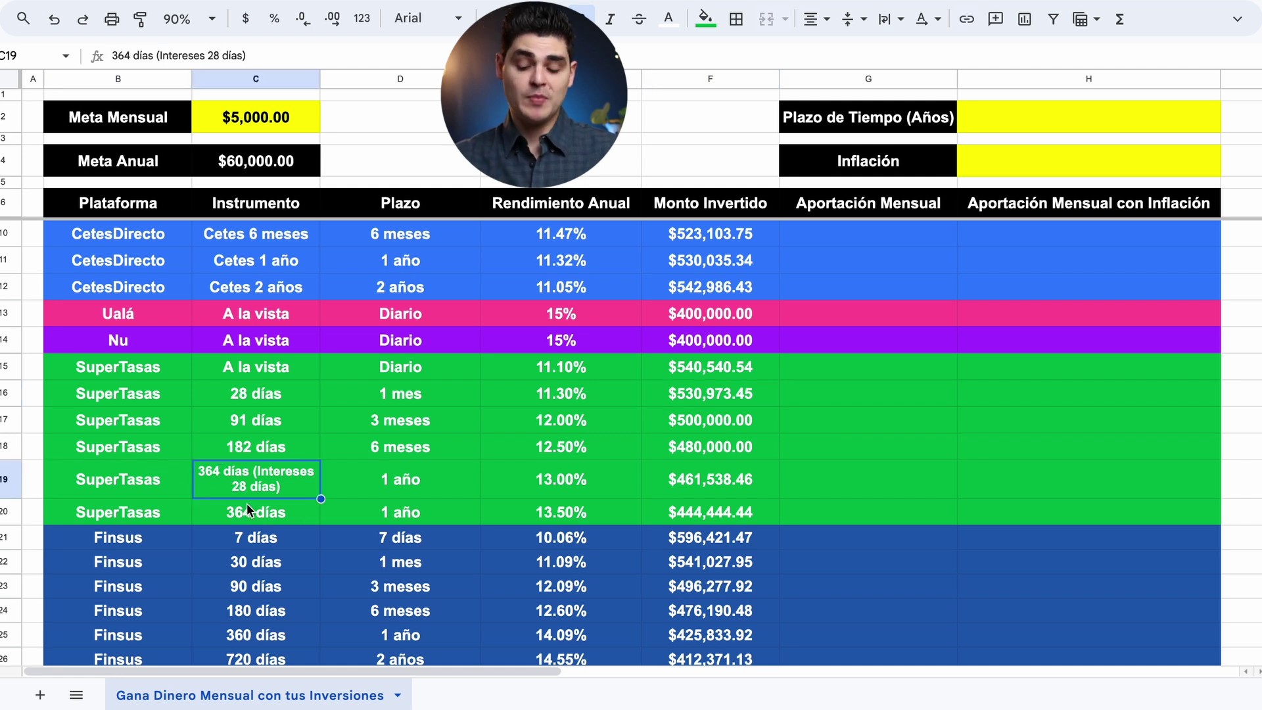
{"action": "left_click", "coordinate": [543, 474]}
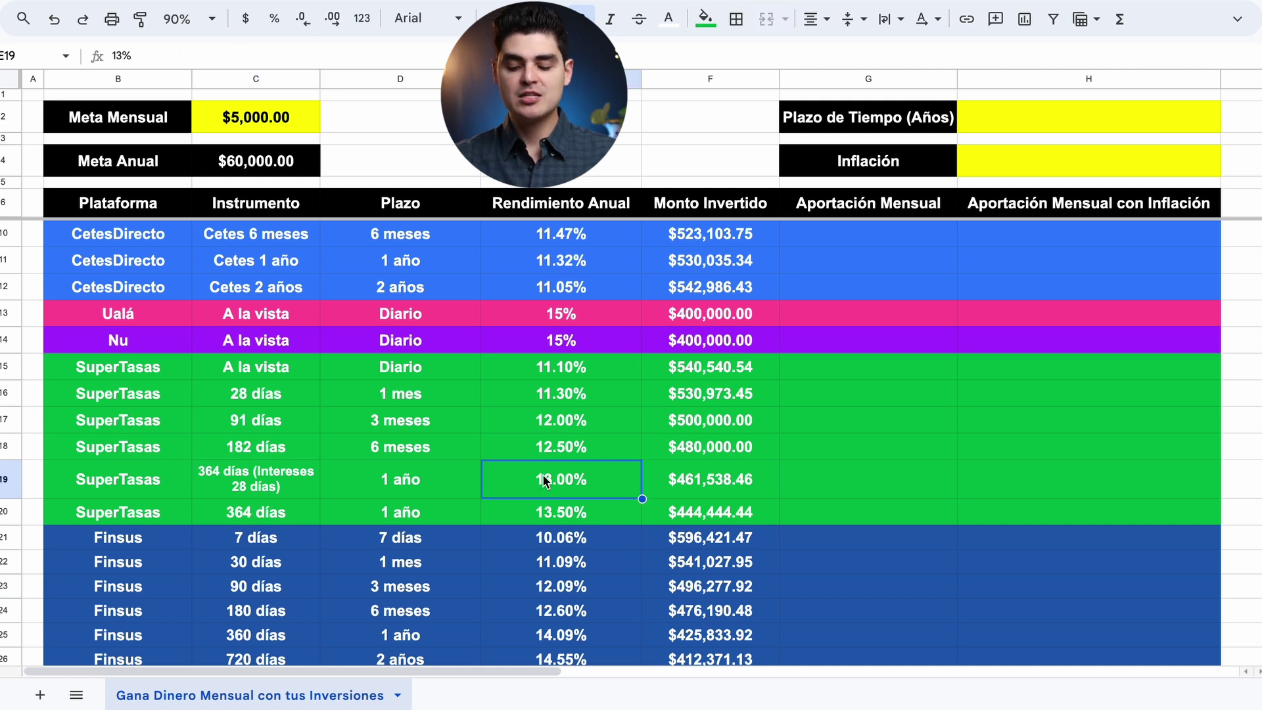
{"action": "left_click", "coordinate": [692, 462]}
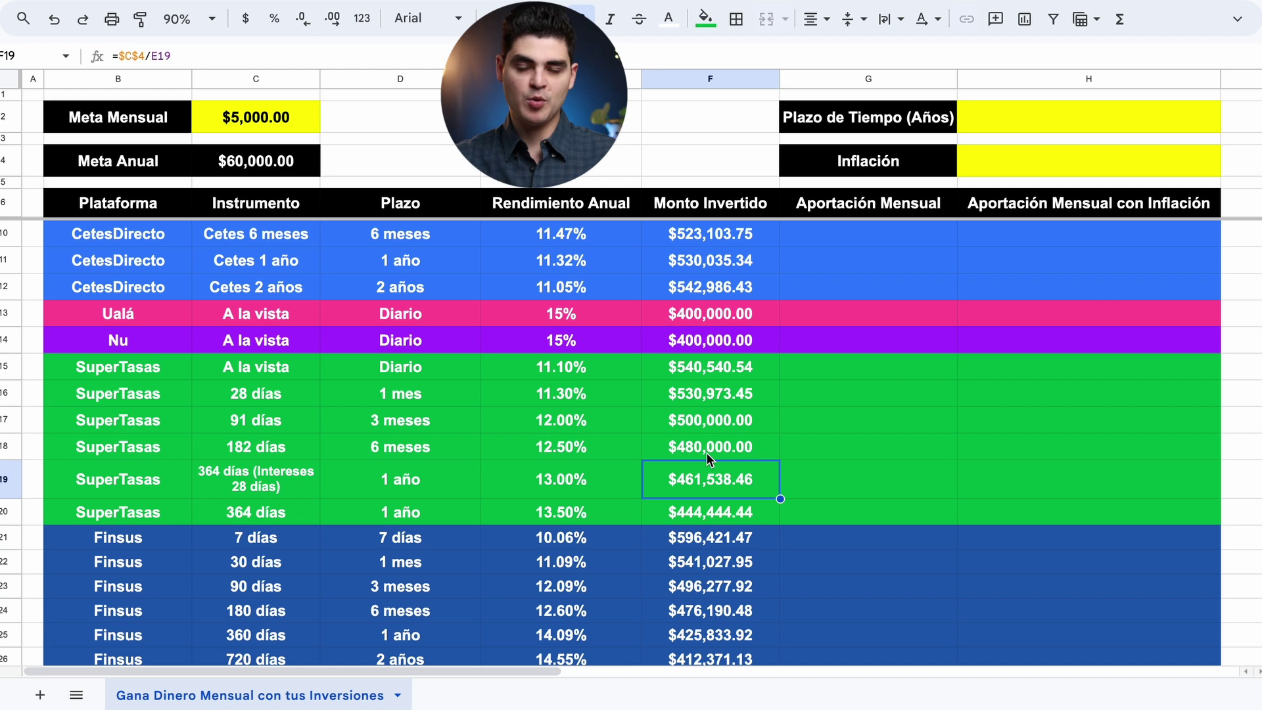
Examine the Finsus 30 días row's annual yield and Monto Invertido
{"action": "scroll", "coordinate": [707, 452], "scroll_direction": "down", "scroll_amount": 4}
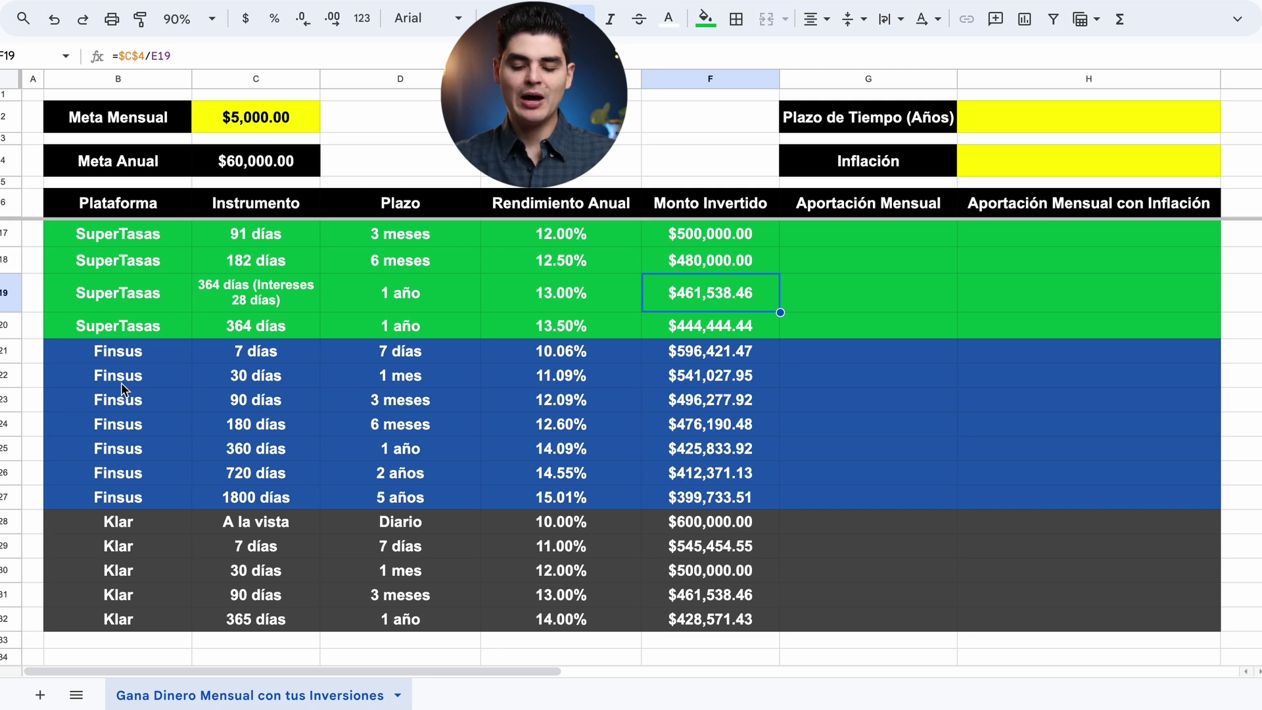
{"action": "left_click", "coordinate": [229, 382]}
{"action": "left_click", "coordinate": [529, 382]}
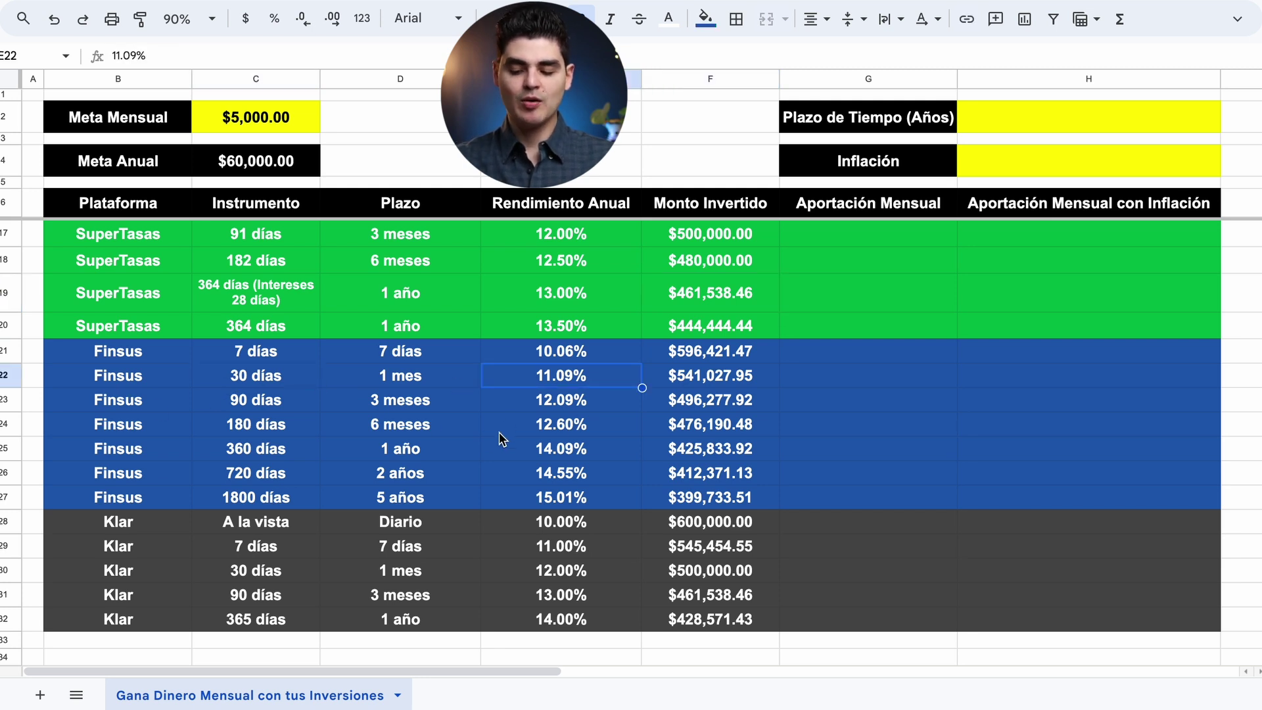
{"action": "left_click", "coordinate": [736, 378]}
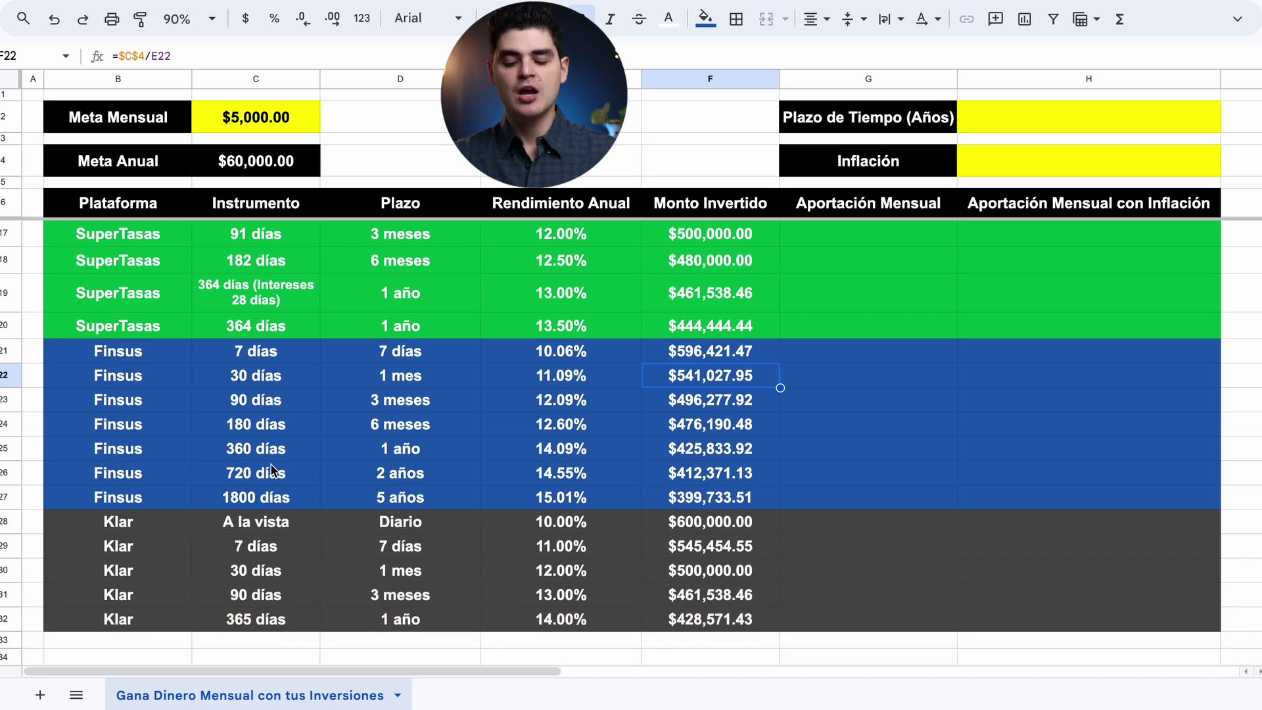
Compare the terms, annual yields and invested amounts of the Finsus 360, 720 and 1800 días instruments
{"action": "left_click_drag", "start_coordinate": [262, 447], "coordinate": [247, 504]}
{"action": "left_click", "coordinate": [385, 462]}
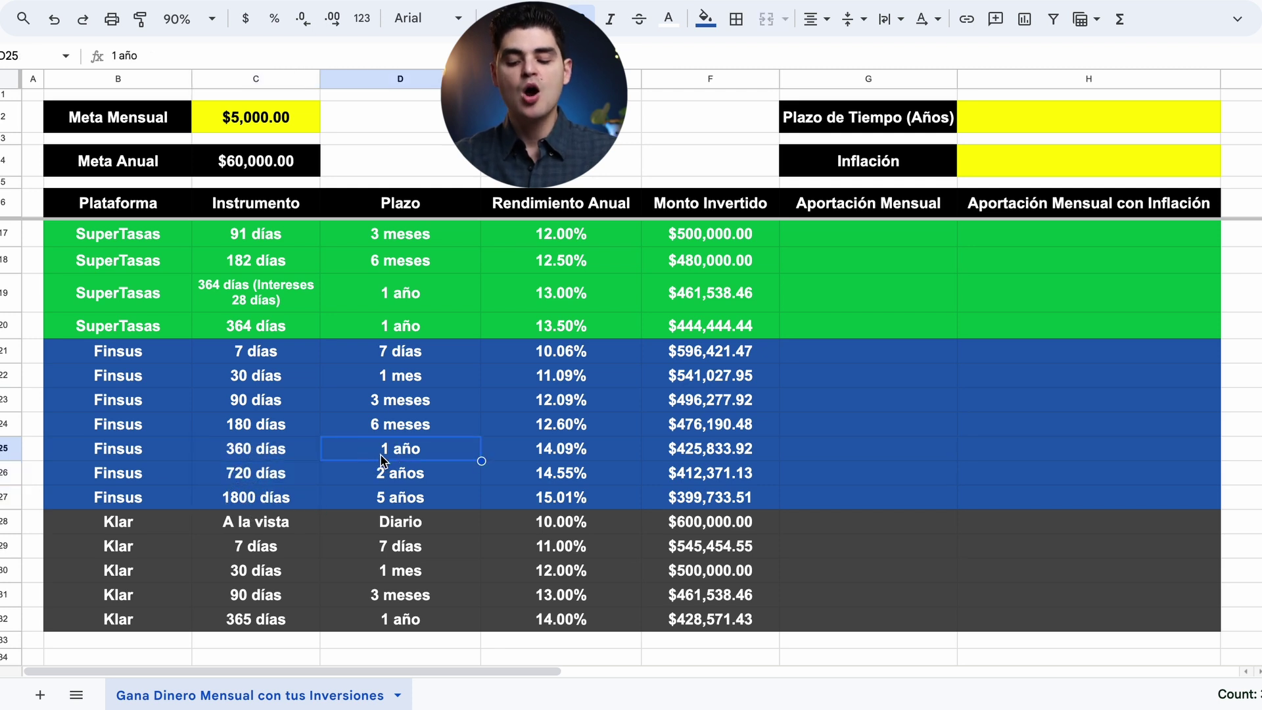
{"action": "left_click", "coordinate": [396, 485]}
{"action": "left_click", "coordinate": [399, 501]}
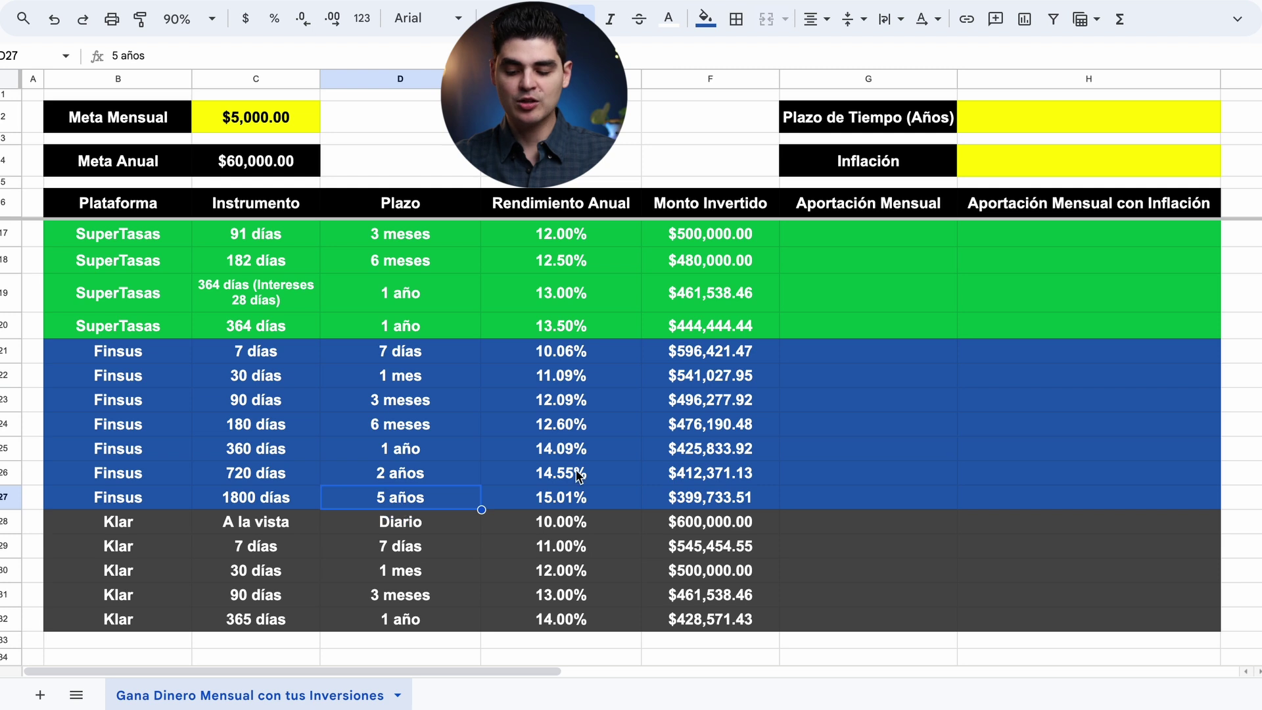
{"action": "left_click", "coordinate": [567, 451]}
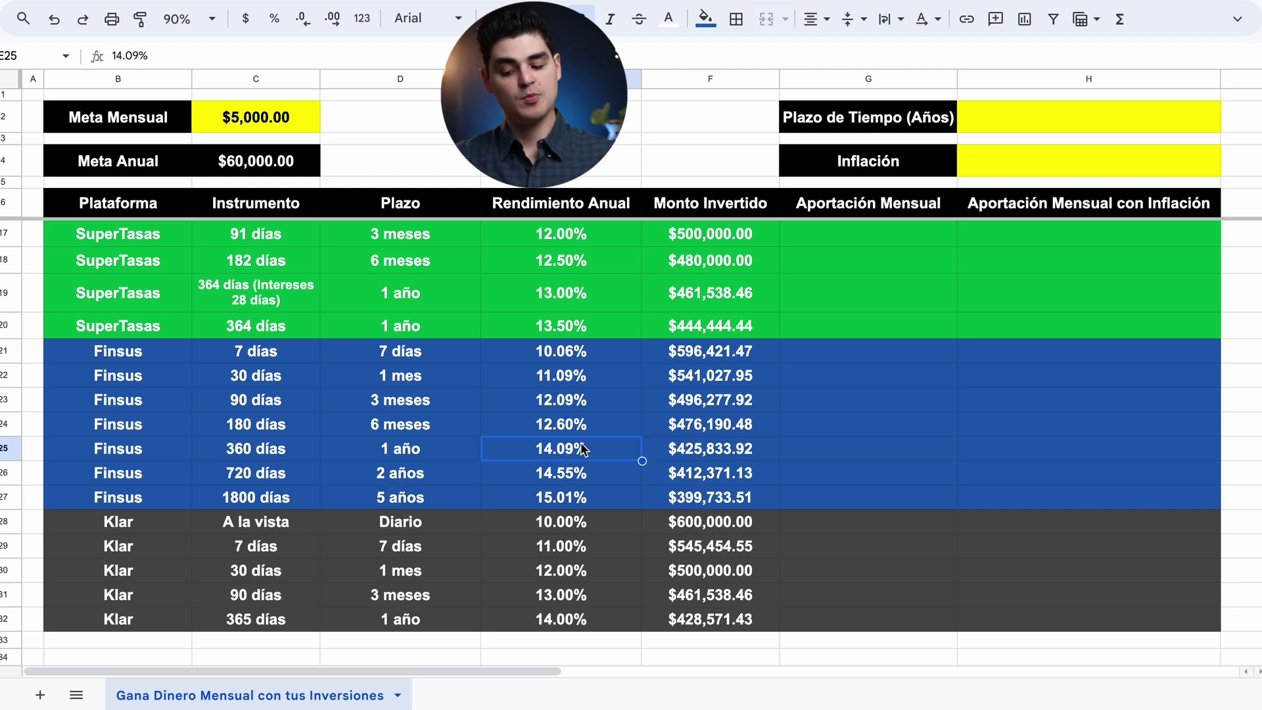
{"action": "left_click", "coordinate": [574, 471]}
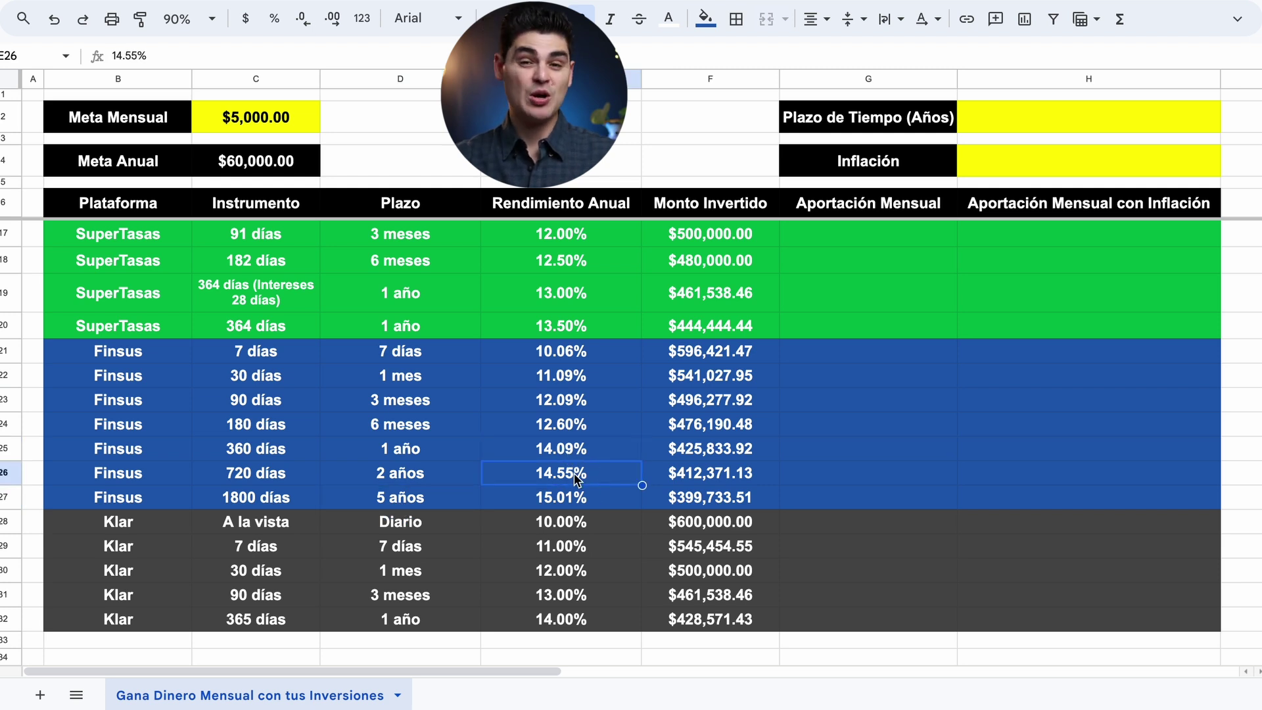
{"action": "left_click", "coordinate": [558, 501]}
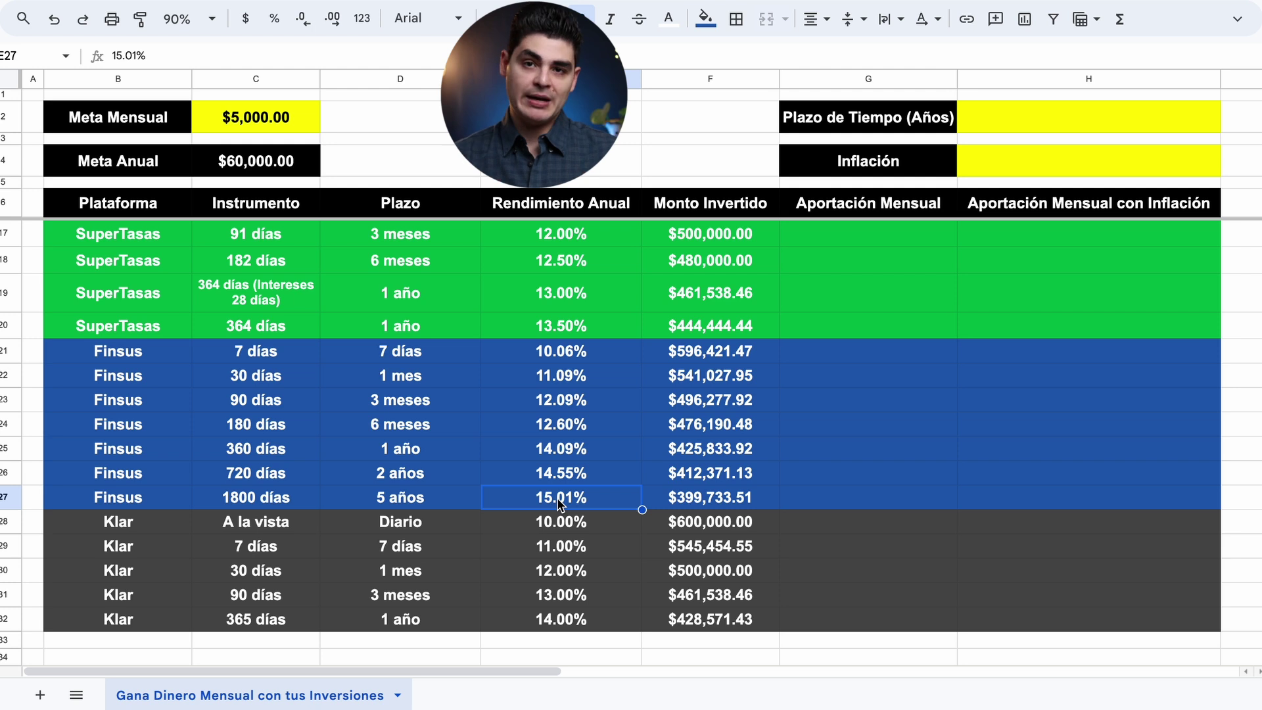
{"action": "left_click", "coordinate": [708, 452]}
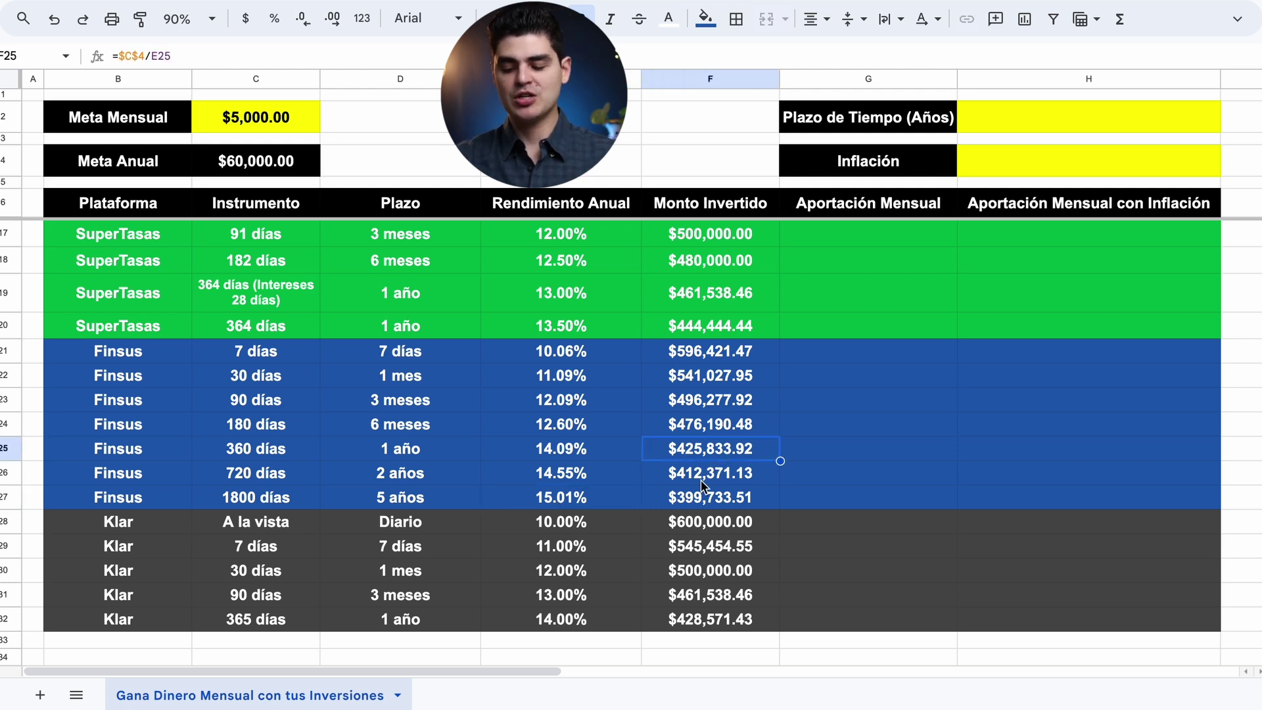
{"action": "left_click", "coordinate": [721, 481]}
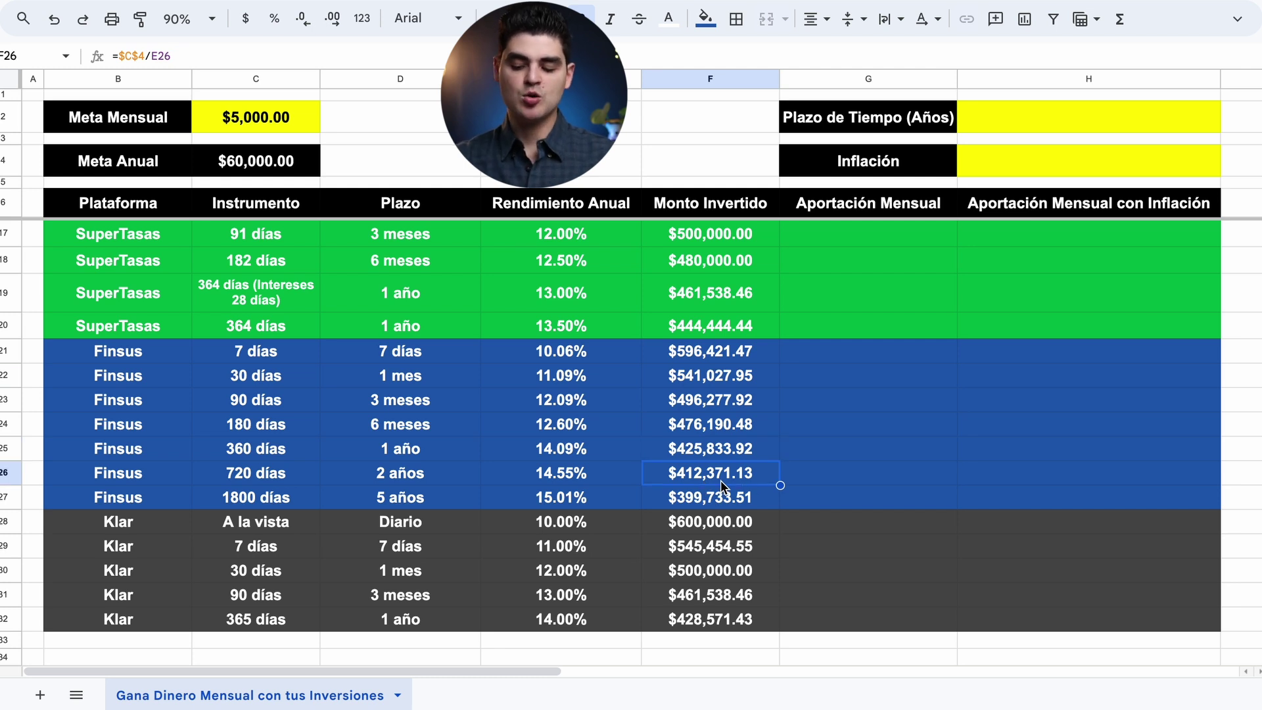
{"action": "left_click", "coordinate": [710, 501]}
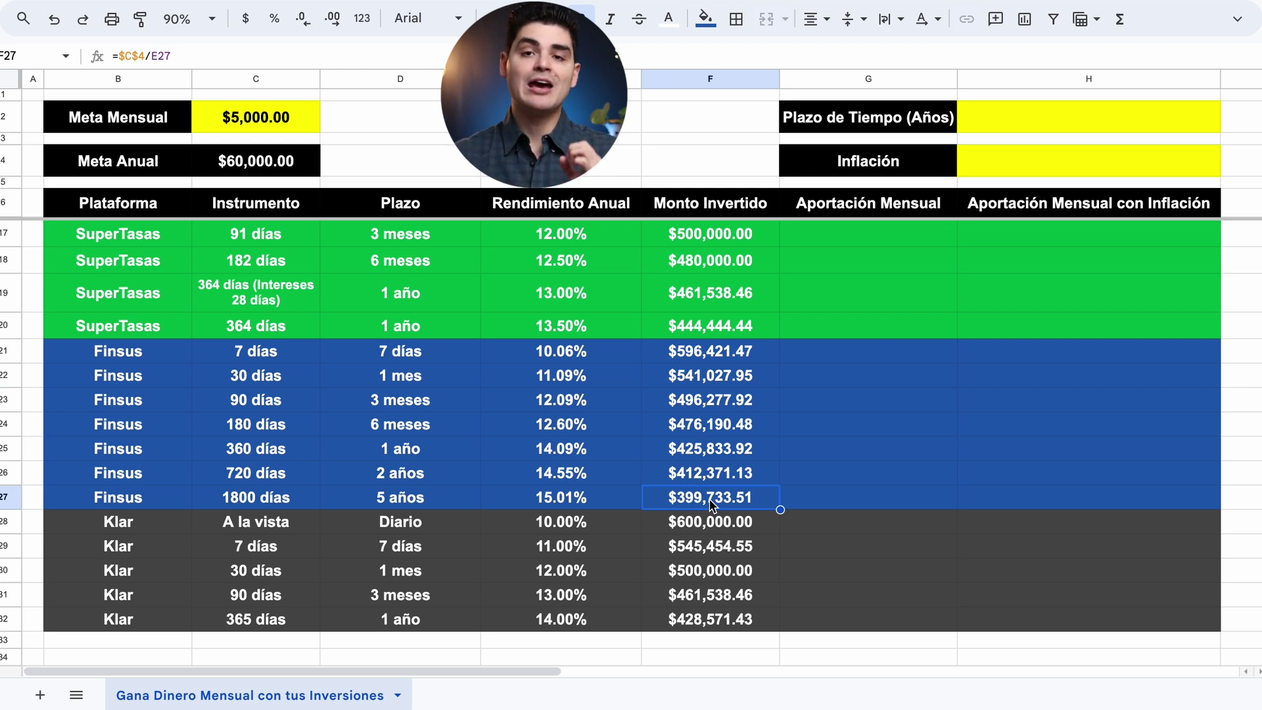
Examine the Klar rows, comparing A la vista with 365 días by yield and term, and review every Klar Monto Invertido
{"action": "scroll", "coordinate": [145, 458], "scroll_direction": "down", "scroll_amount": 1}
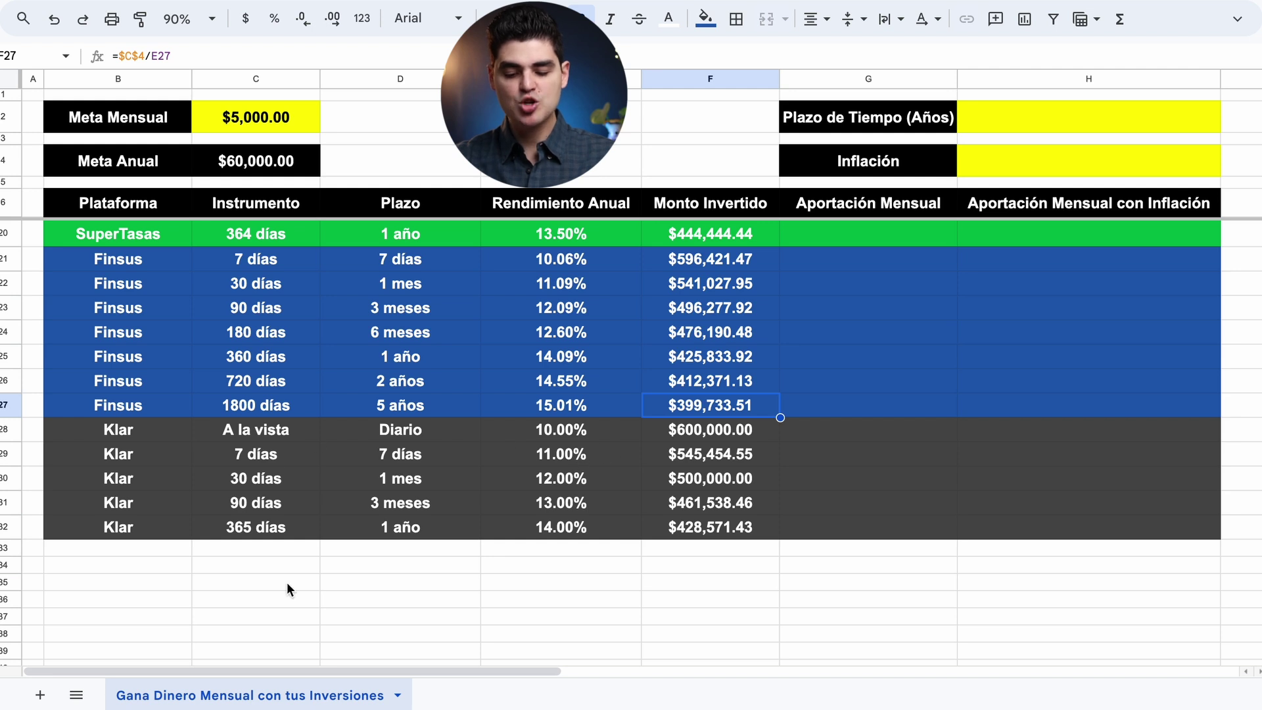
{"action": "left_click", "coordinate": [558, 432]}
{"action": "left_click", "coordinate": [431, 439]}
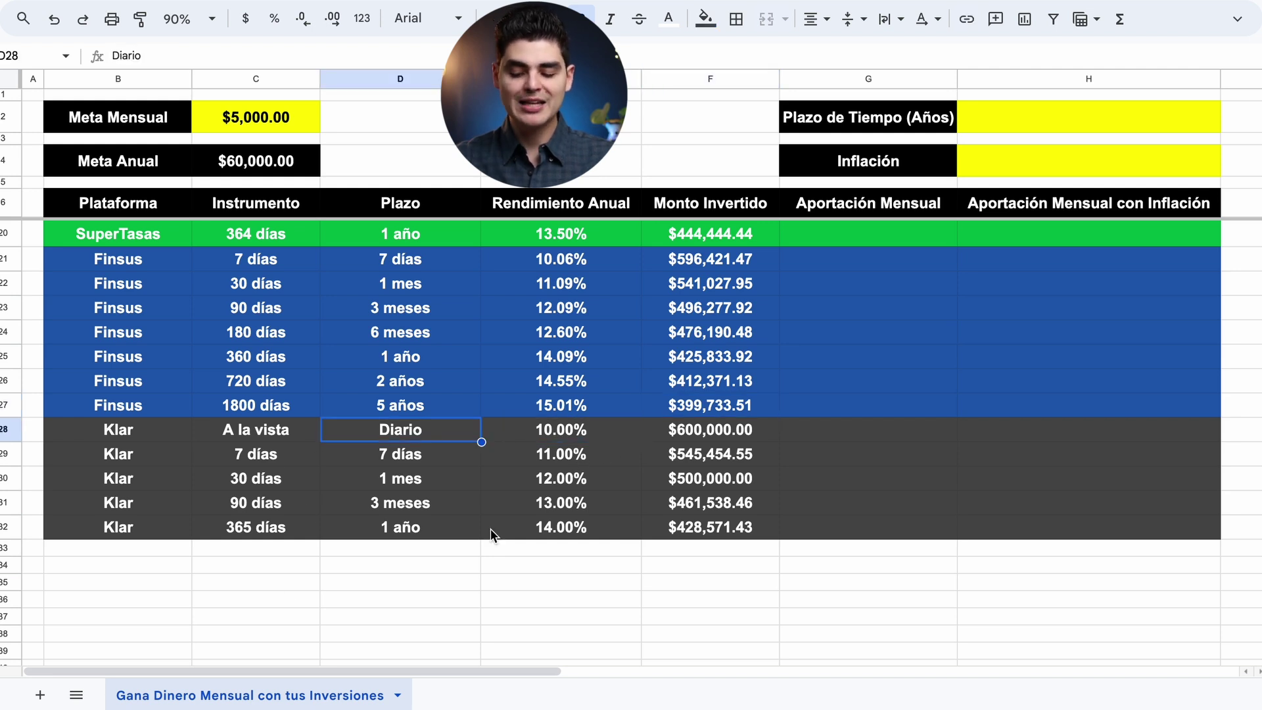
{"action": "left_click", "coordinate": [549, 531]}
{"action": "left_click", "coordinate": [439, 531]}
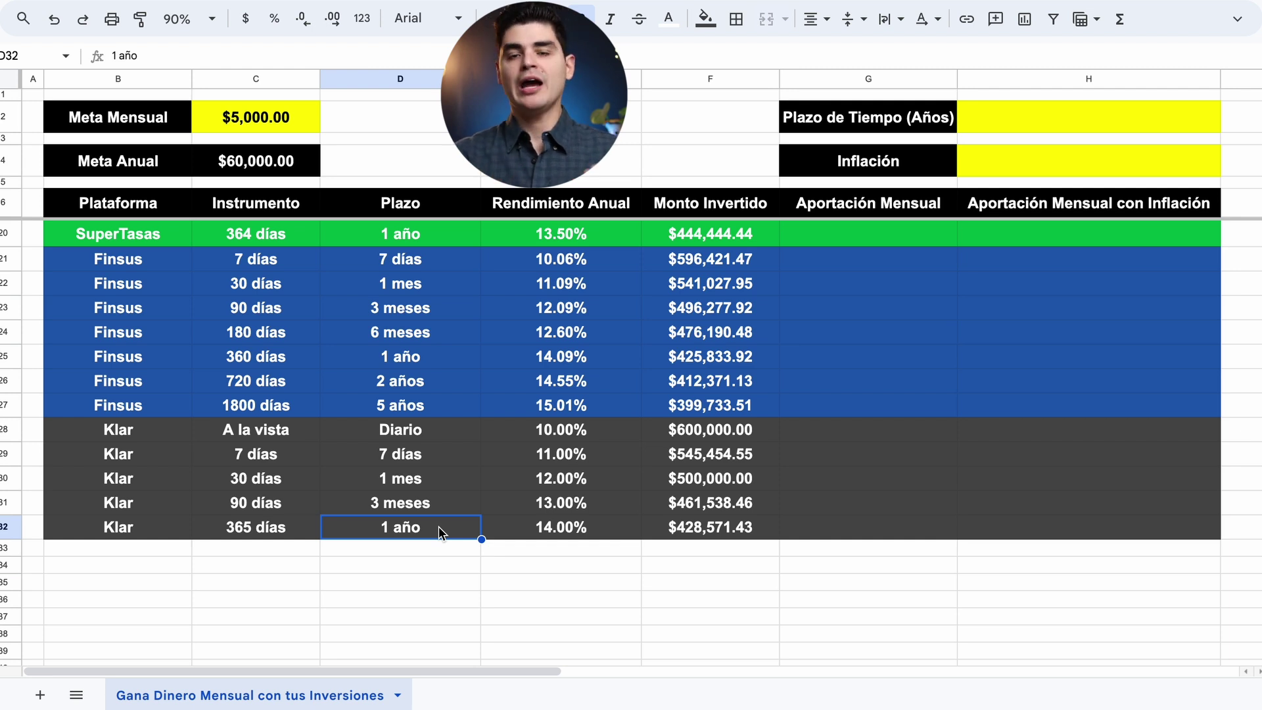
{"action": "left_click", "coordinate": [687, 435]}
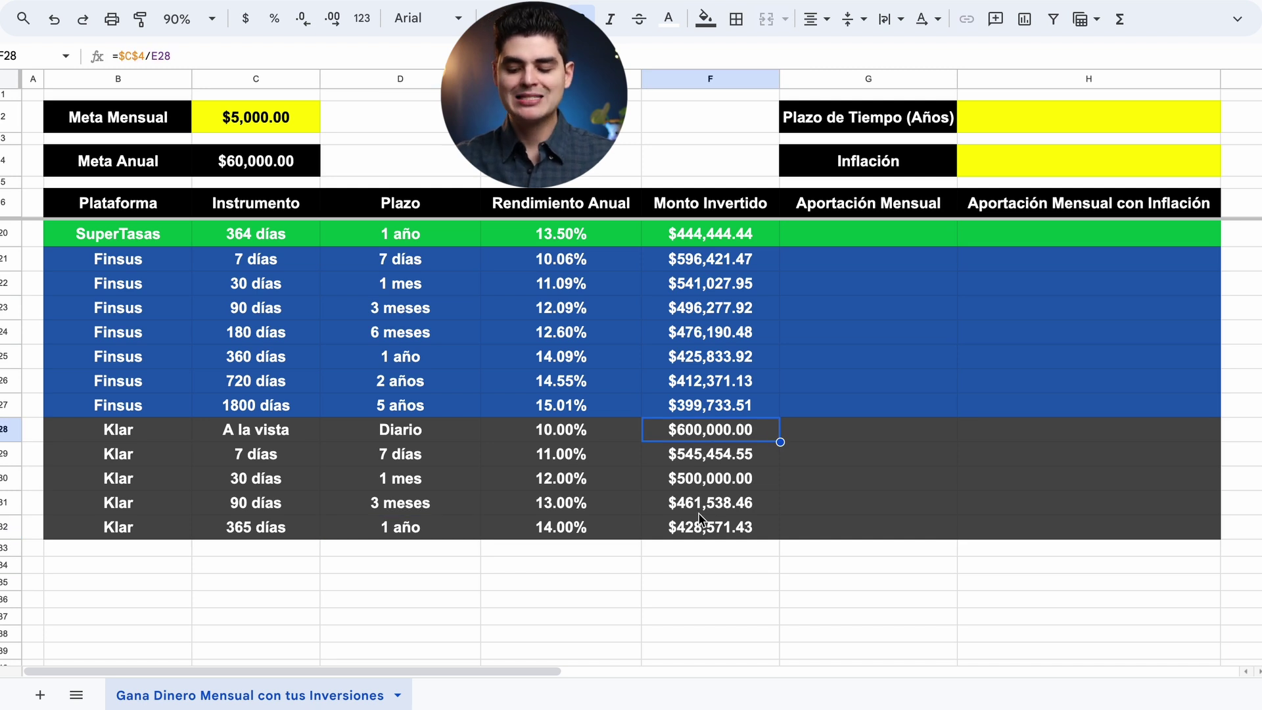
{"action": "left_click", "coordinate": [751, 439]}
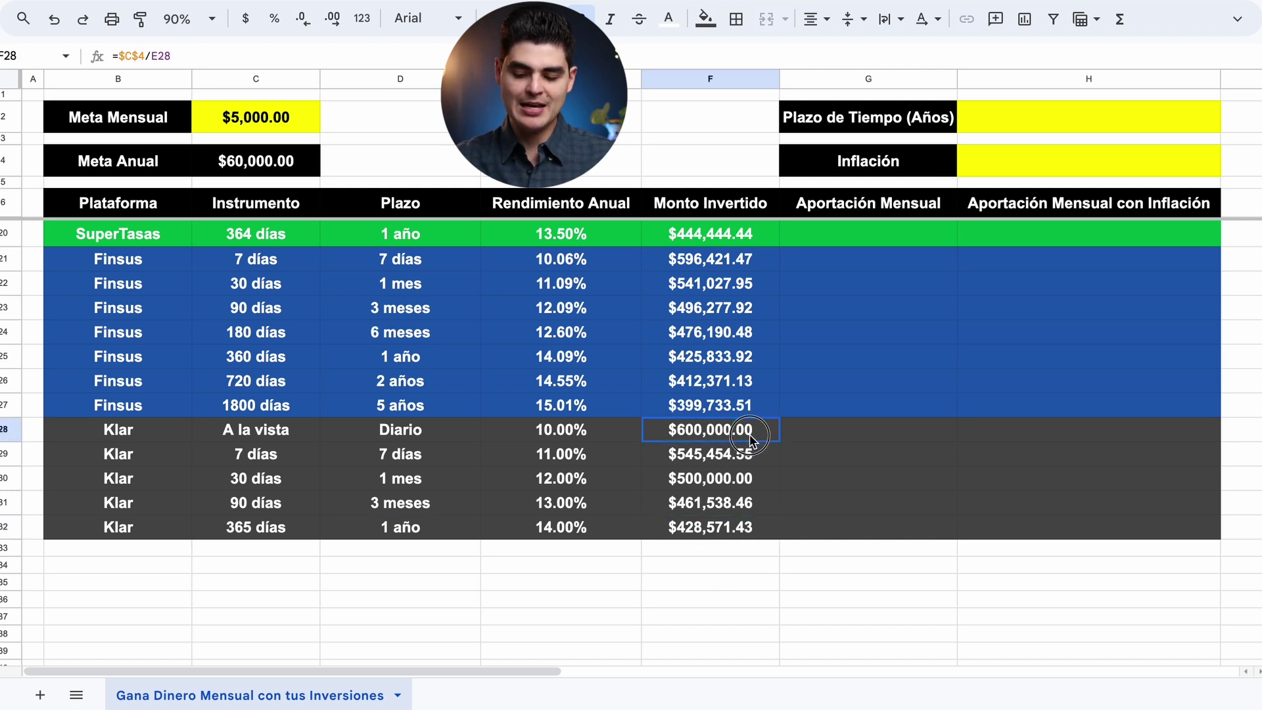
{"action": "left_click_drag", "start_coordinate": [752, 439], "coordinate": [723, 526]}
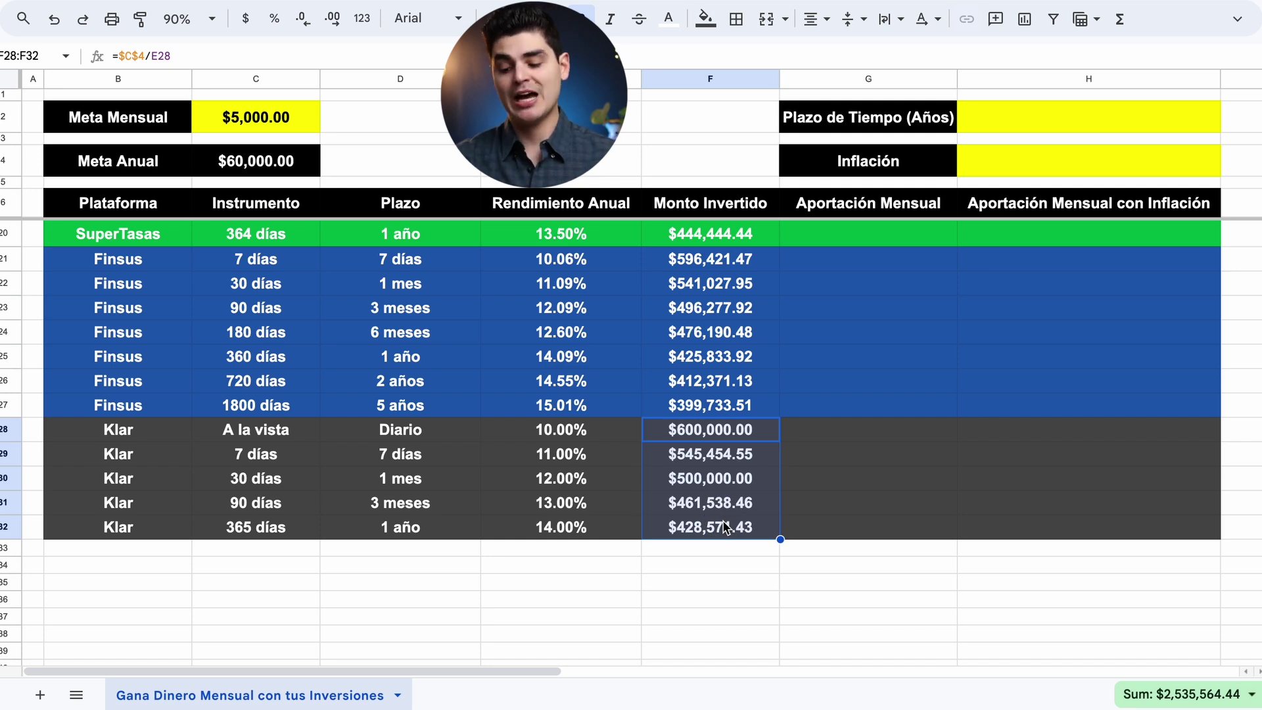
Review the empty Aportación Mensual columns and set the Plazo de Tiempo to 10 years
{"action": "scroll", "coordinate": [723, 523], "scroll_direction": "up", "scroll_amount": 5}
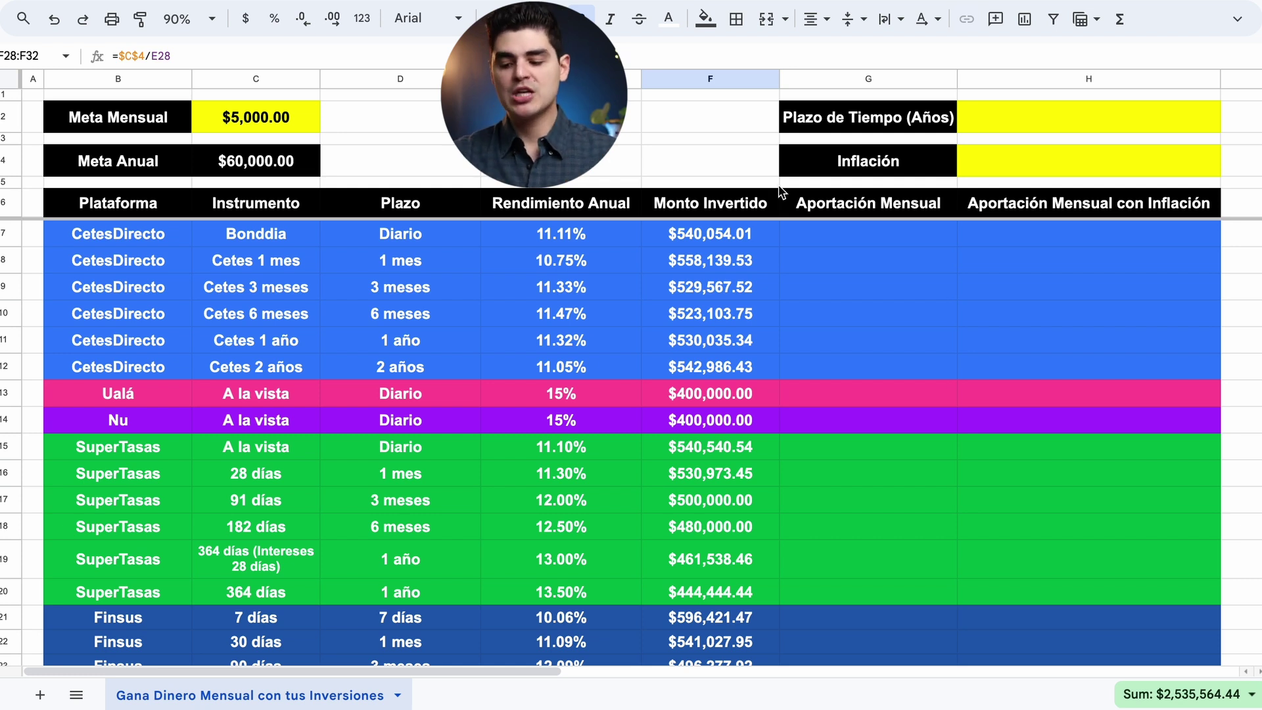
{"action": "left_click_drag", "start_coordinate": [861, 87], "coordinate": [1043, 85]}
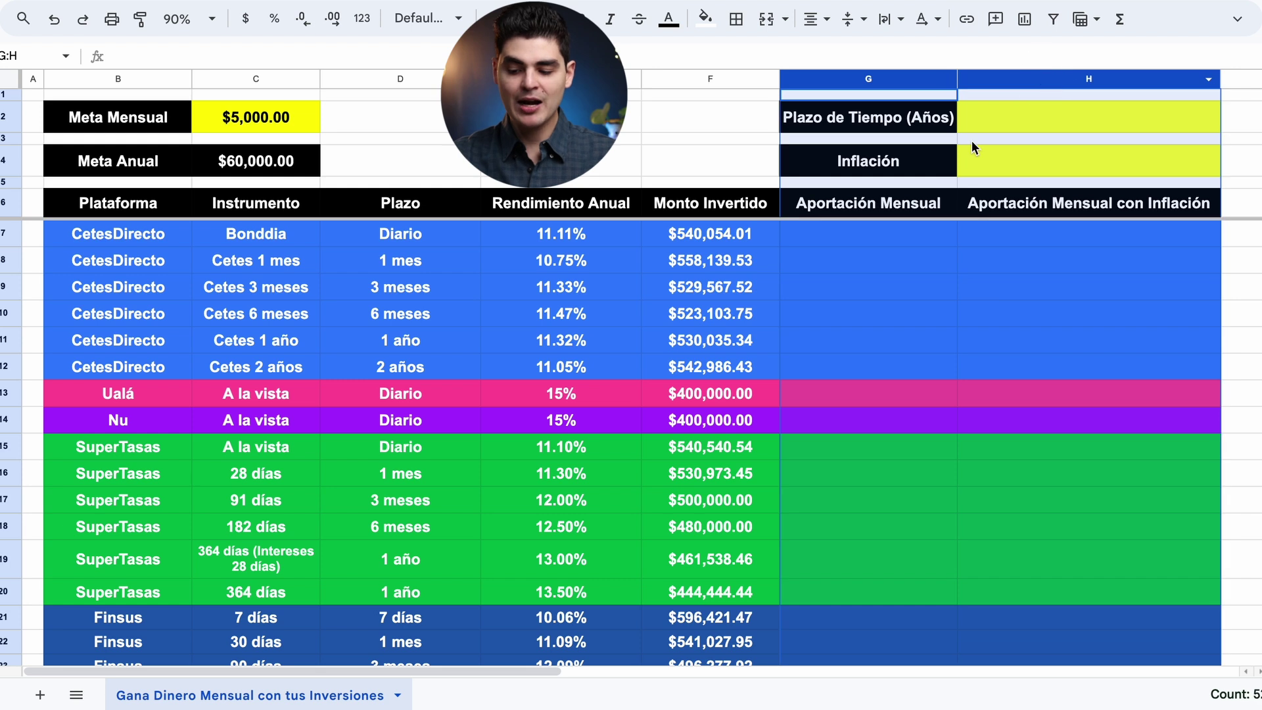
{"action": "left_click", "coordinate": [858, 238]}
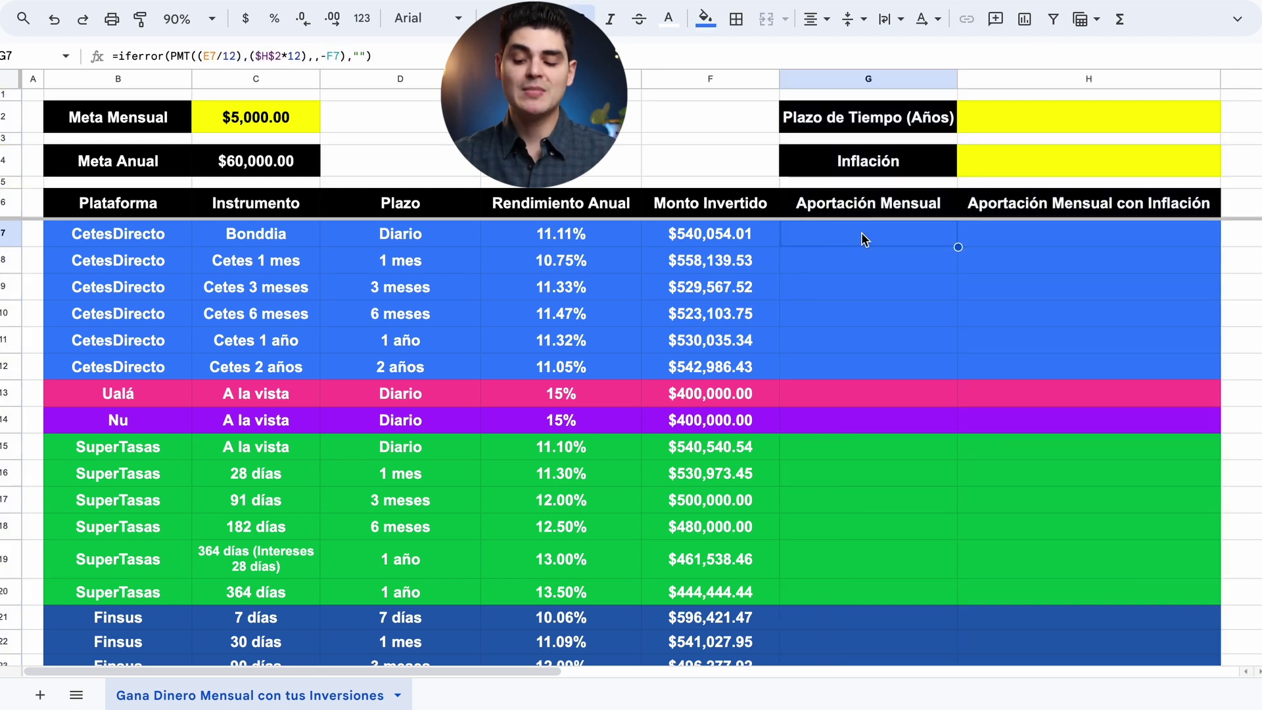
{"action": "left_click", "coordinate": [1039, 123]}
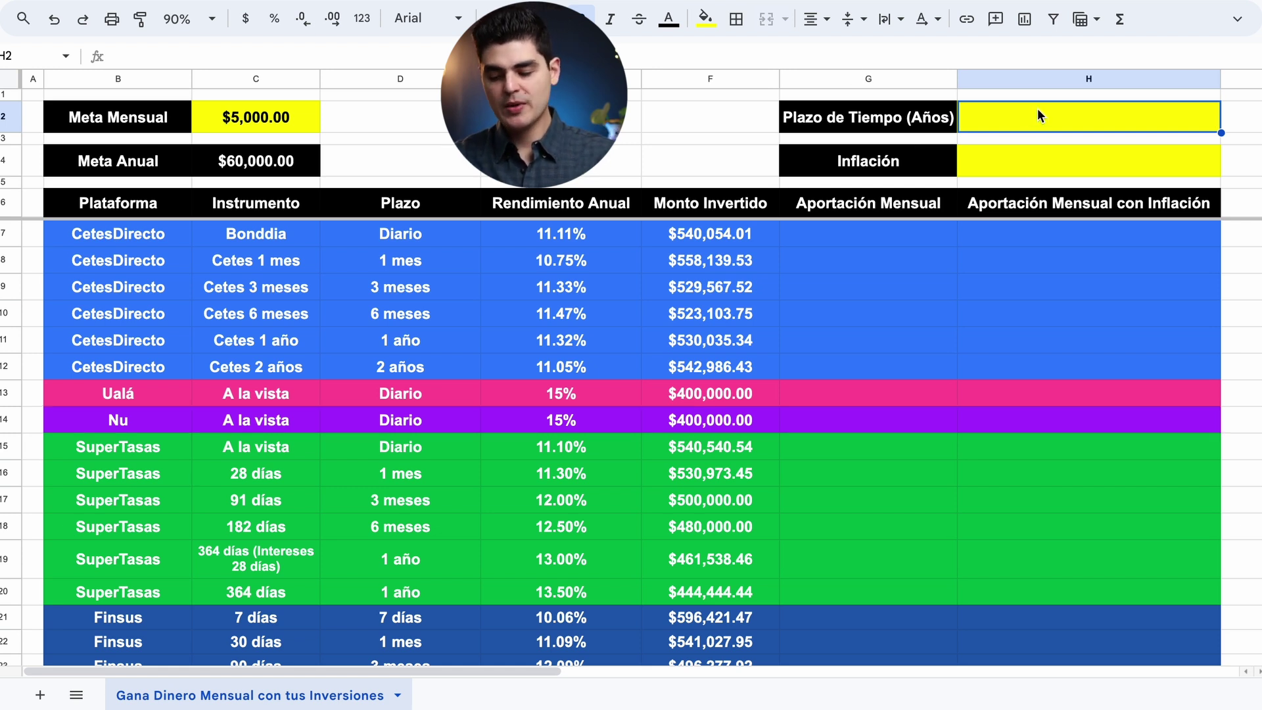
{"action": "type", "text": "10"}
{"action": "key", "text": "Return"}
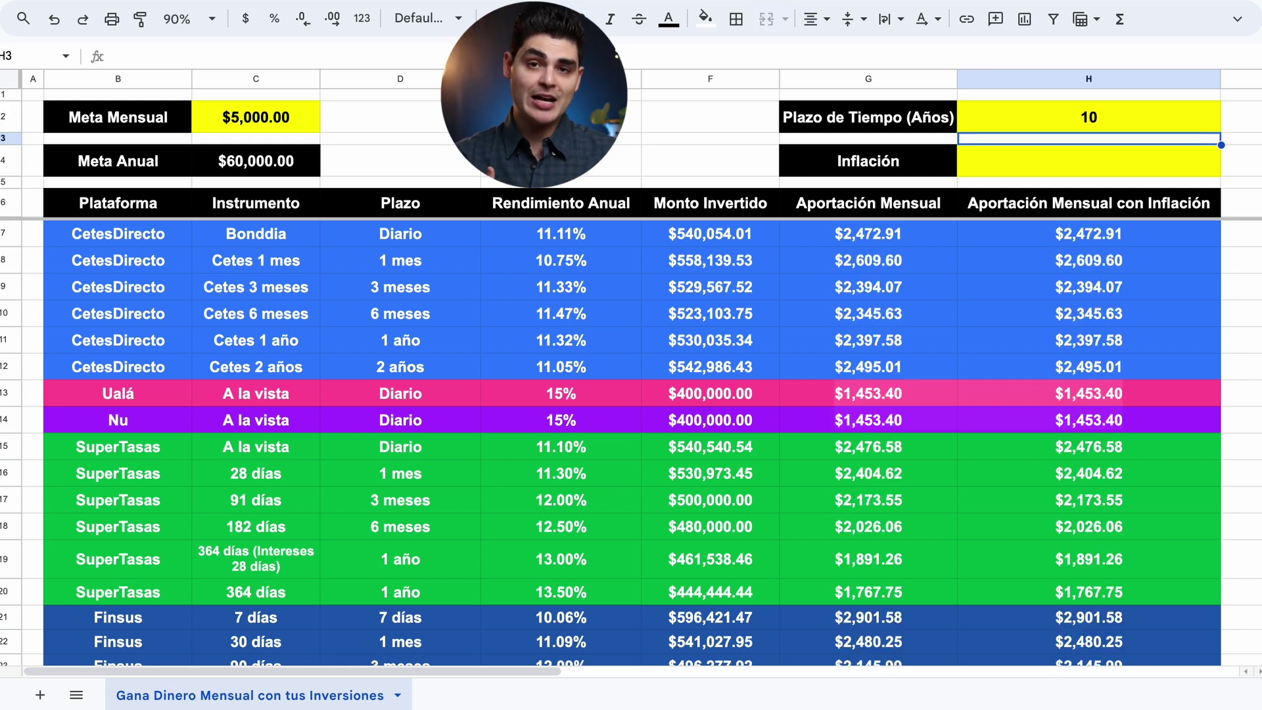
Examine the Aportación Mensual column in relation to the Meta Mensual and the Bonddia annual yield
{"action": "left_click", "coordinate": [285, 119]}
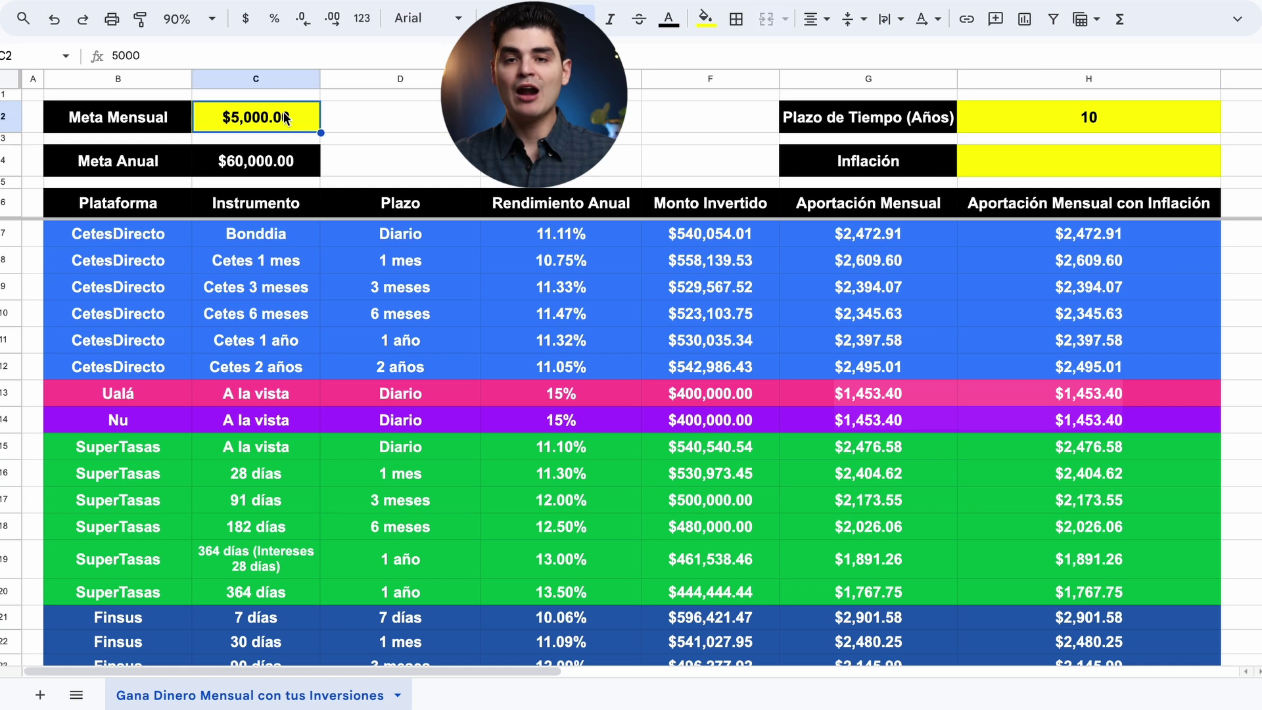
{"action": "left_click", "coordinate": [866, 80]}
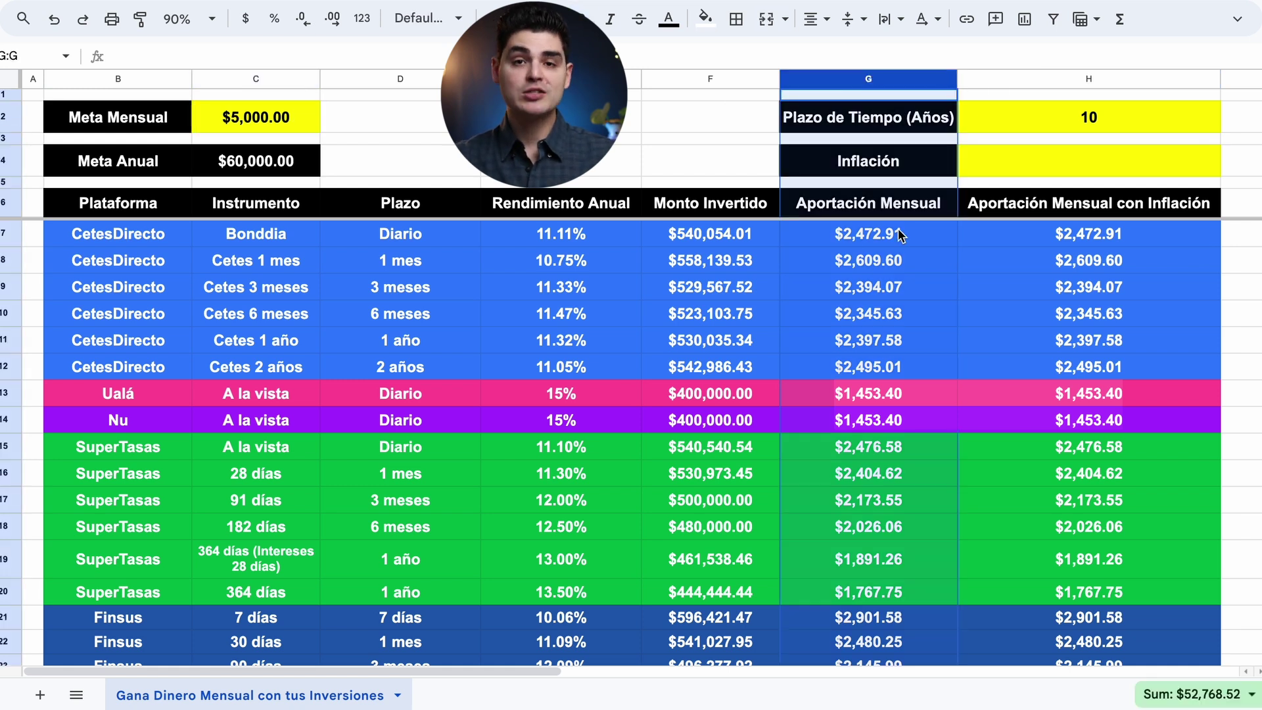
{"action": "left_click", "coordinate": [612, 237]}
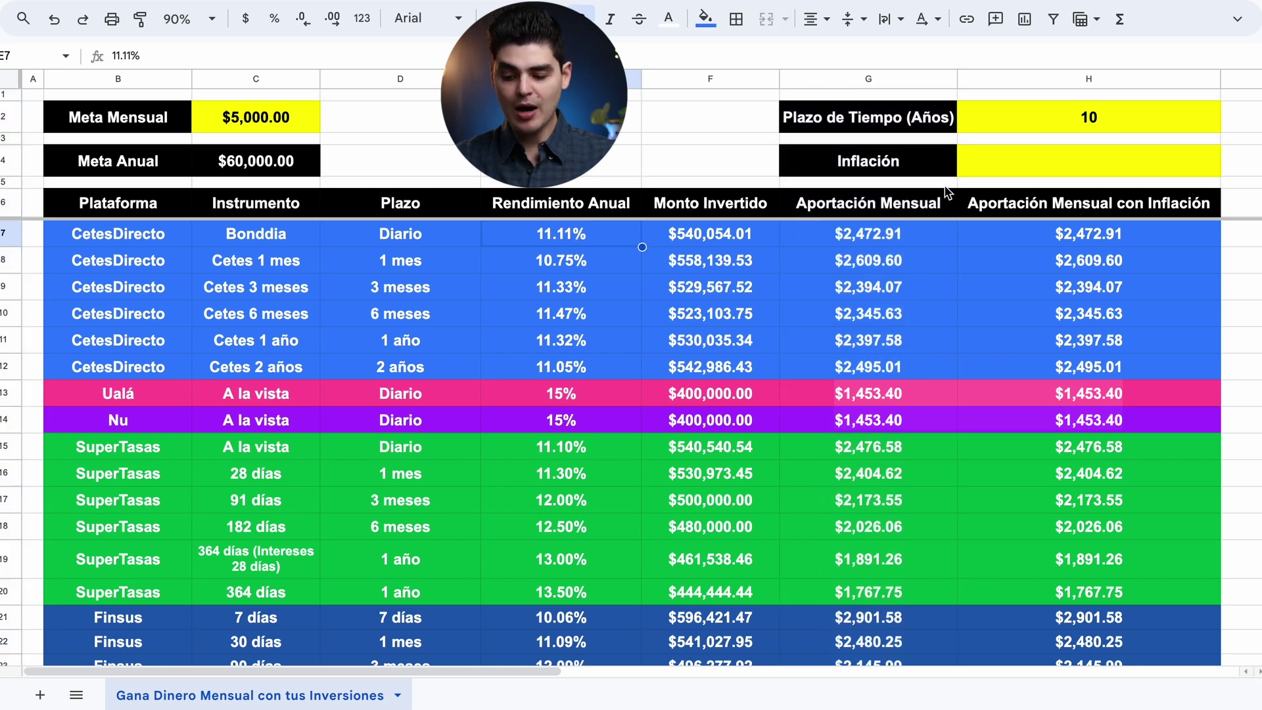
Review the CetesDirecto Aportación Mensual and Monto Invertido values in relation to the Meta Mensual and the Bonddia annual yield
{"action": "left_click_drag", "start_coordinate": [876, 243], "coordinate": [876, 361]}
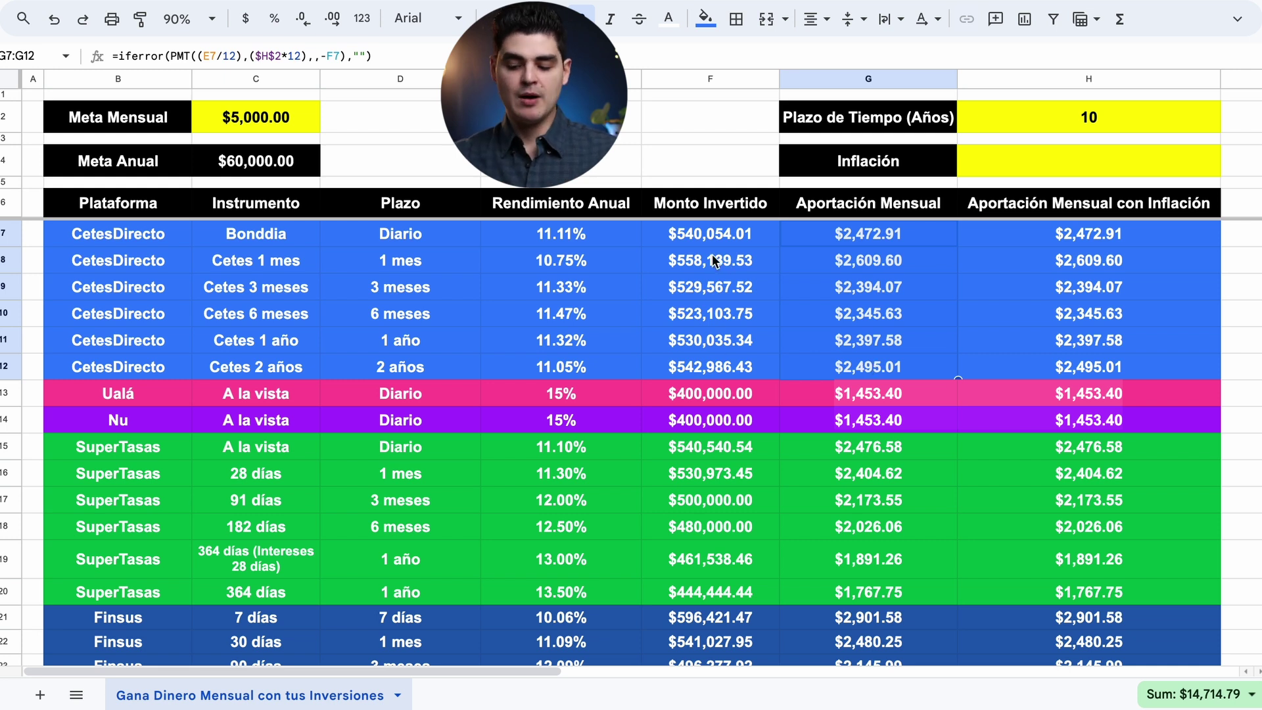
{"action": "left_click_drag", "start_coordinate": [708, 239], "coordinate": [720, 368]}
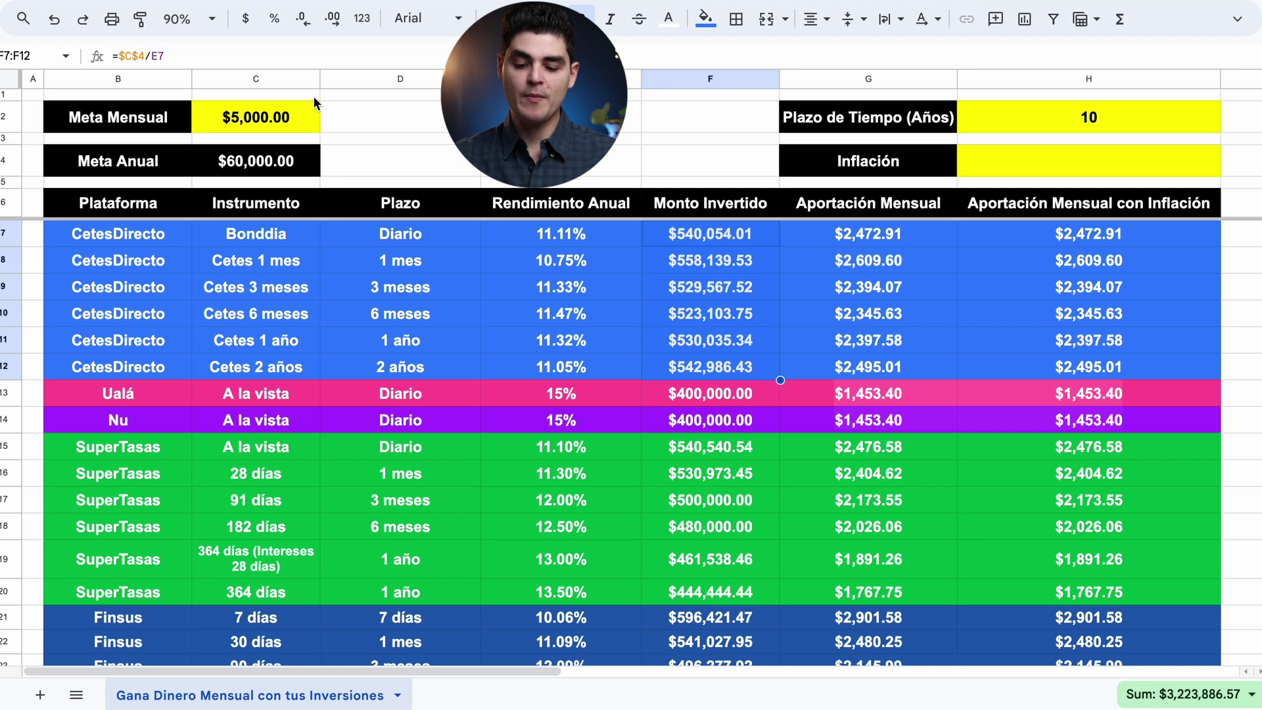
{"action": "left_click", "coordinate": [285, 117]}
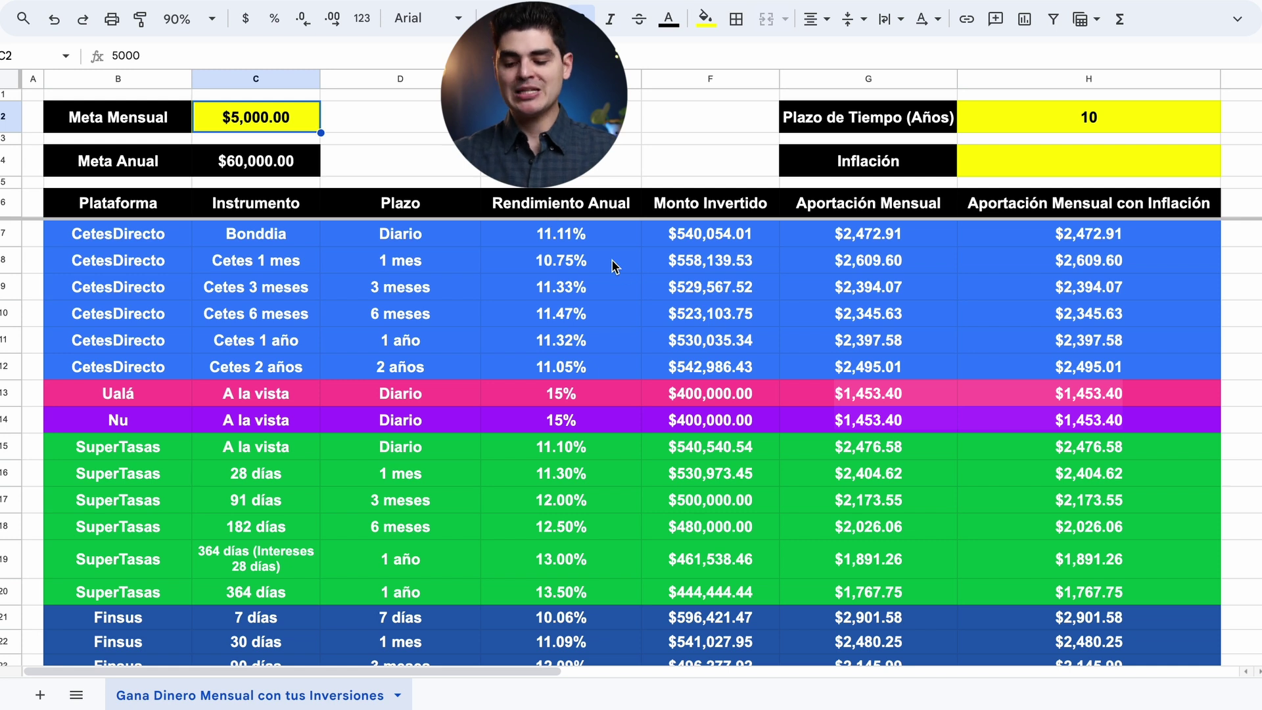
{"action": "left_click", "coordinate": [562, 231]}
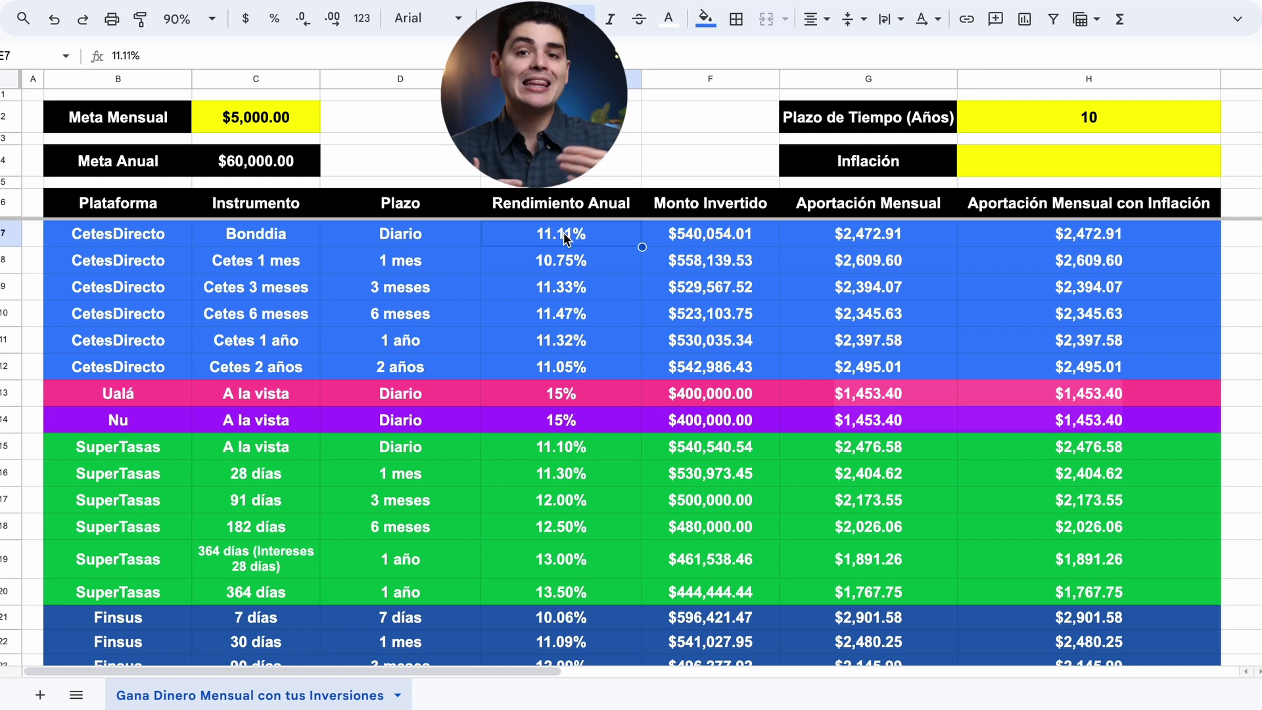
{"action": "left_click_drag", "start_coordinate": [867, 234], "coordinate": [865, 474]}
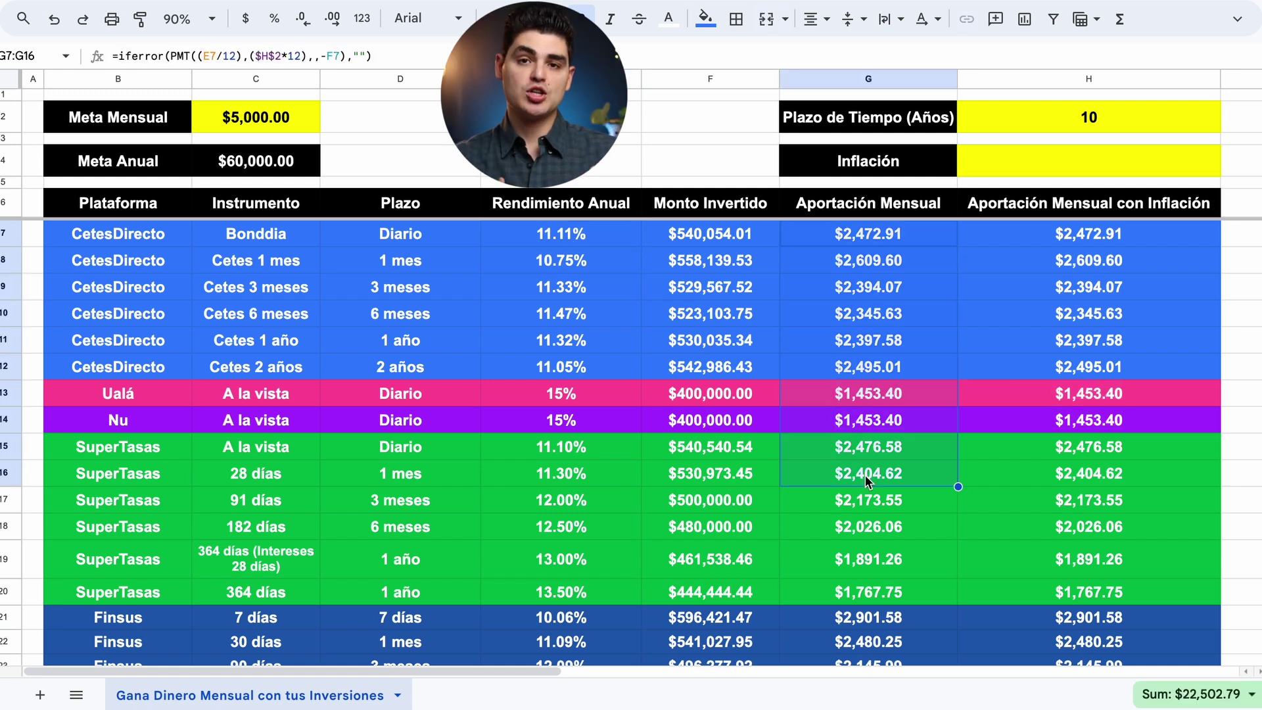
Try a 6% Rendimiento Anual for Bonddia and check its Aportación Mensual
{"action": "left_click", "coordinate": [519, 234]}
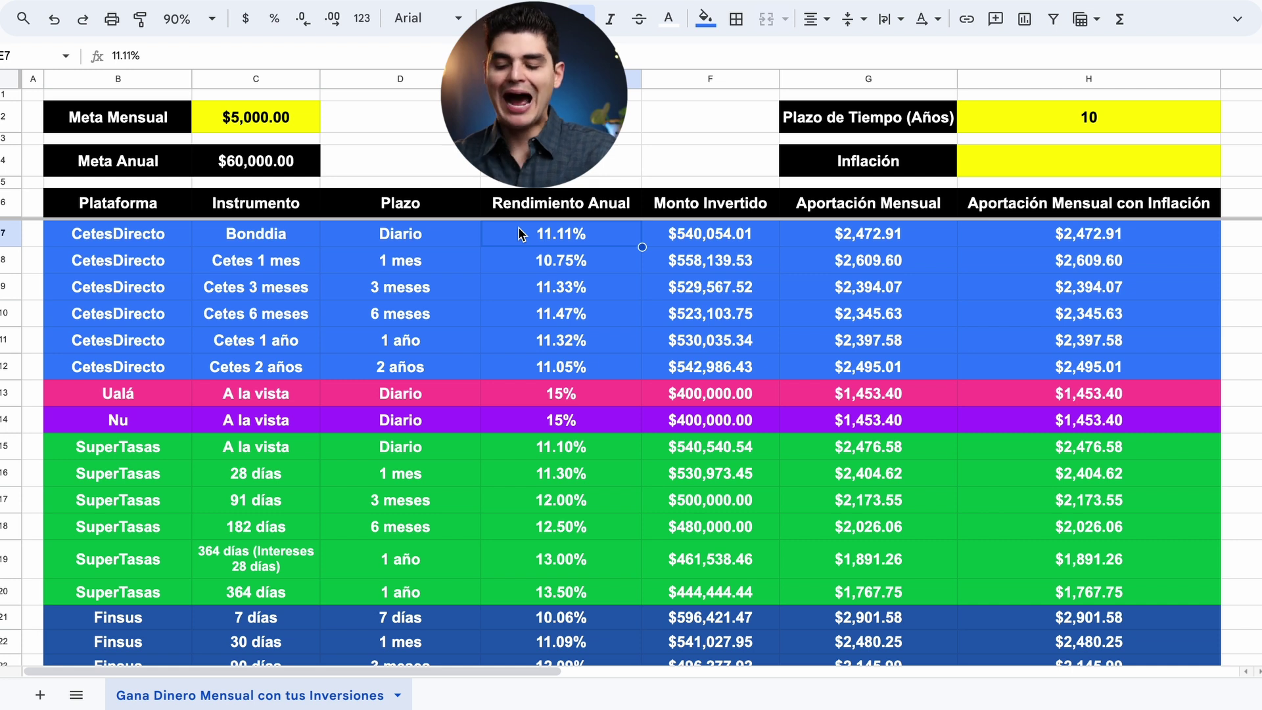
{"action": "type", "text": "6"}
{"action": "key", "text": "Return"}
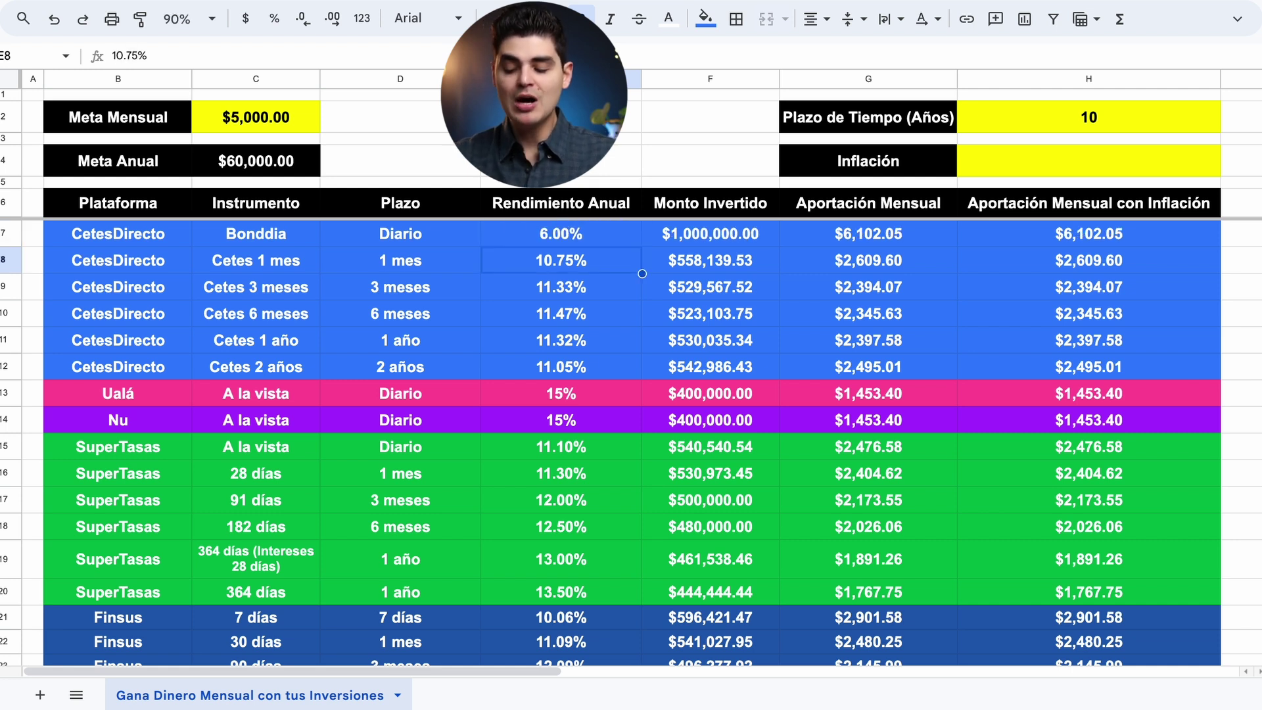
{"action": "left_click", "coordinate": [892, 239]}
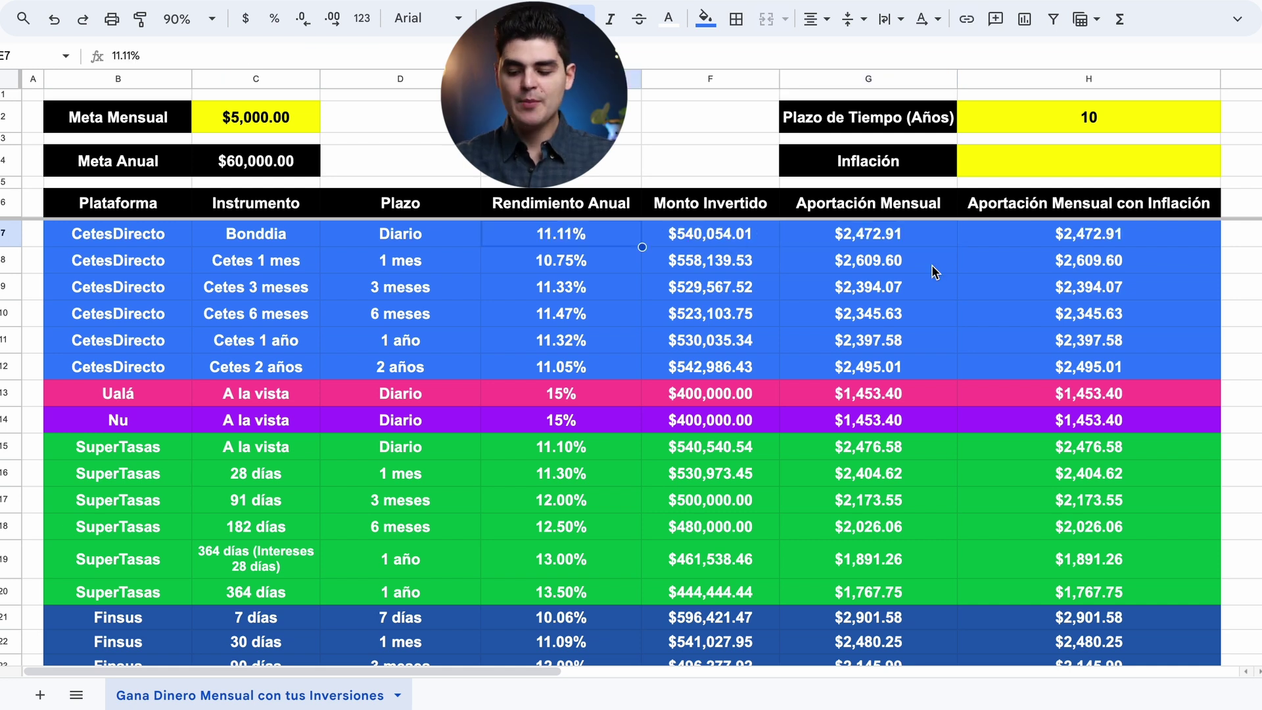
Examine the Aportación Mensual for Ualá and Nu together with their annual yields
{"action": "scroll", "coordinate": [932, 266], "scroll_direction": "down", "scroll_amount": 1}
{"action": "scroll", "coordinate": [819, 325], "scroll_direction": "down", "scroll_amount": 2}
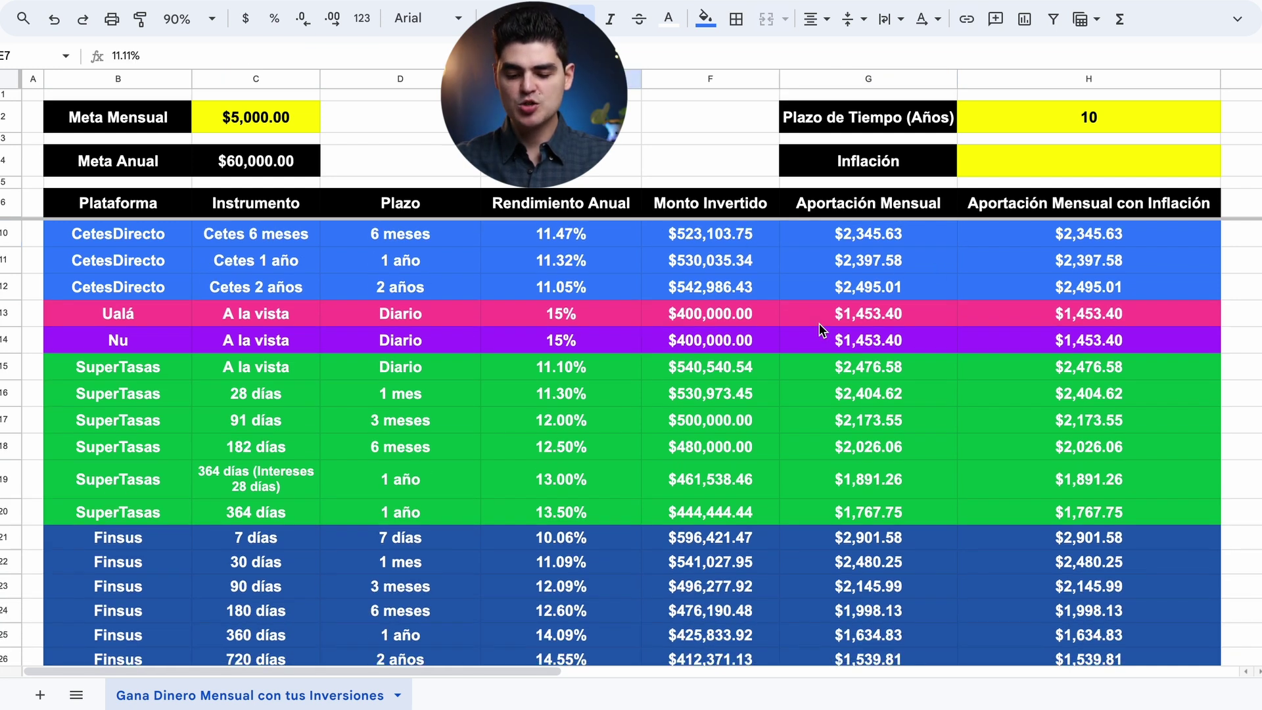
{"action": "scroll", "coordinate": [904, 299], "scroll_direction": "down", "scroll_amount": 1}
{"action": "left_click_drag", "start_coordinate": [905, 298], "coordinate": [900, 310]}
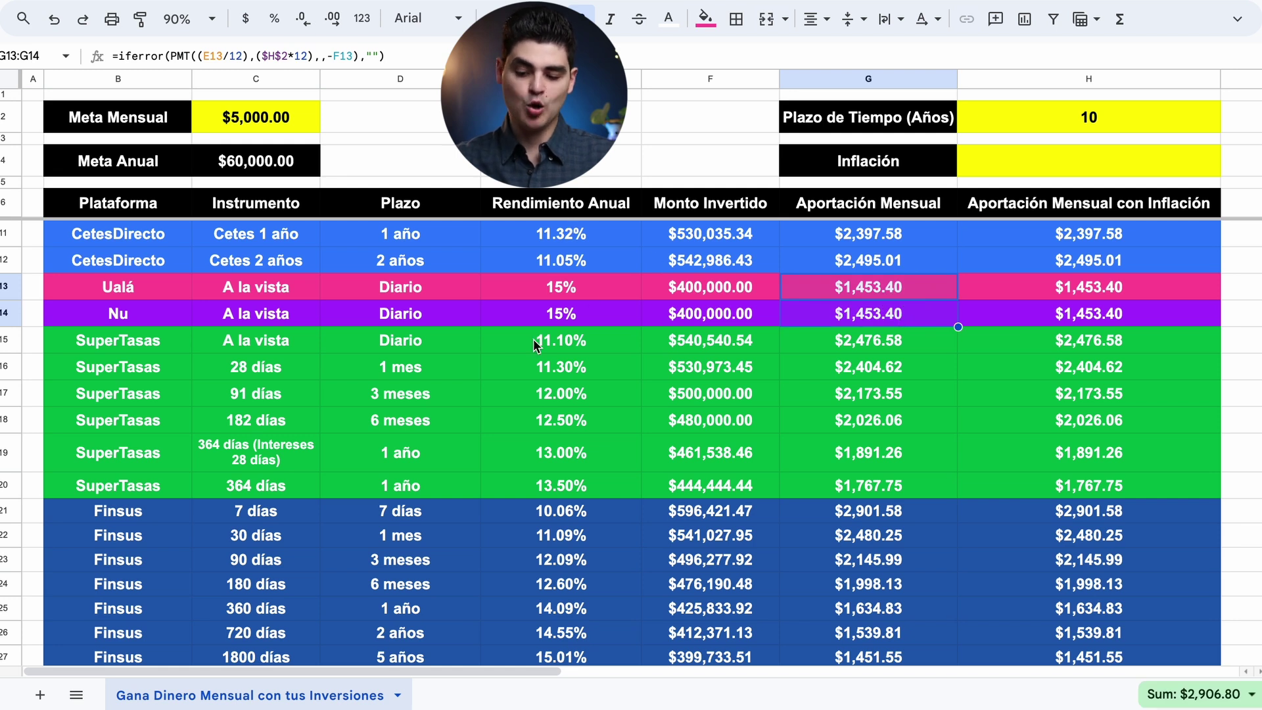
{"action": "left_click_drag", "start_coordinate": [600, 286], "coordinate": [599, 318]}
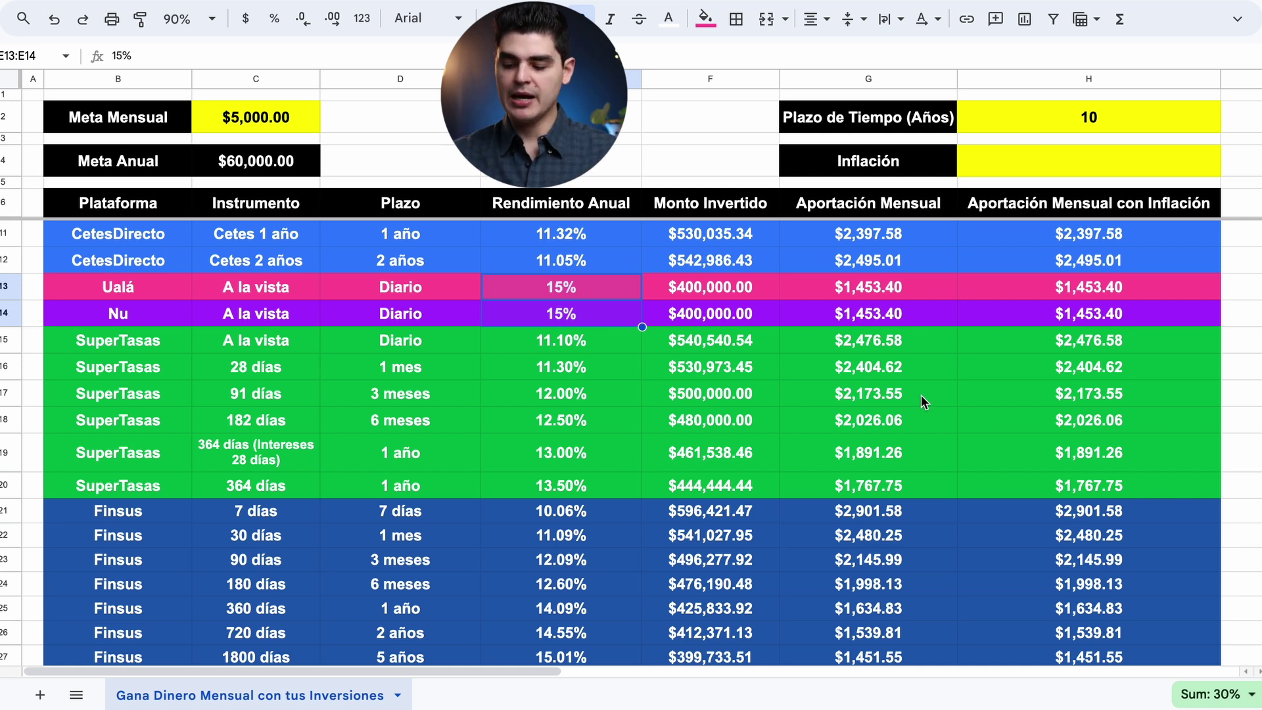
Review the Aportación Mensual of all SuperTasas instruments, focusing on the two 364 días options
{"action": "left_click", "coordinate": [898, 337]}
{"action": "left_click_drag", "start_coordinate": [898, 365], "coordinate": [877, 491]}
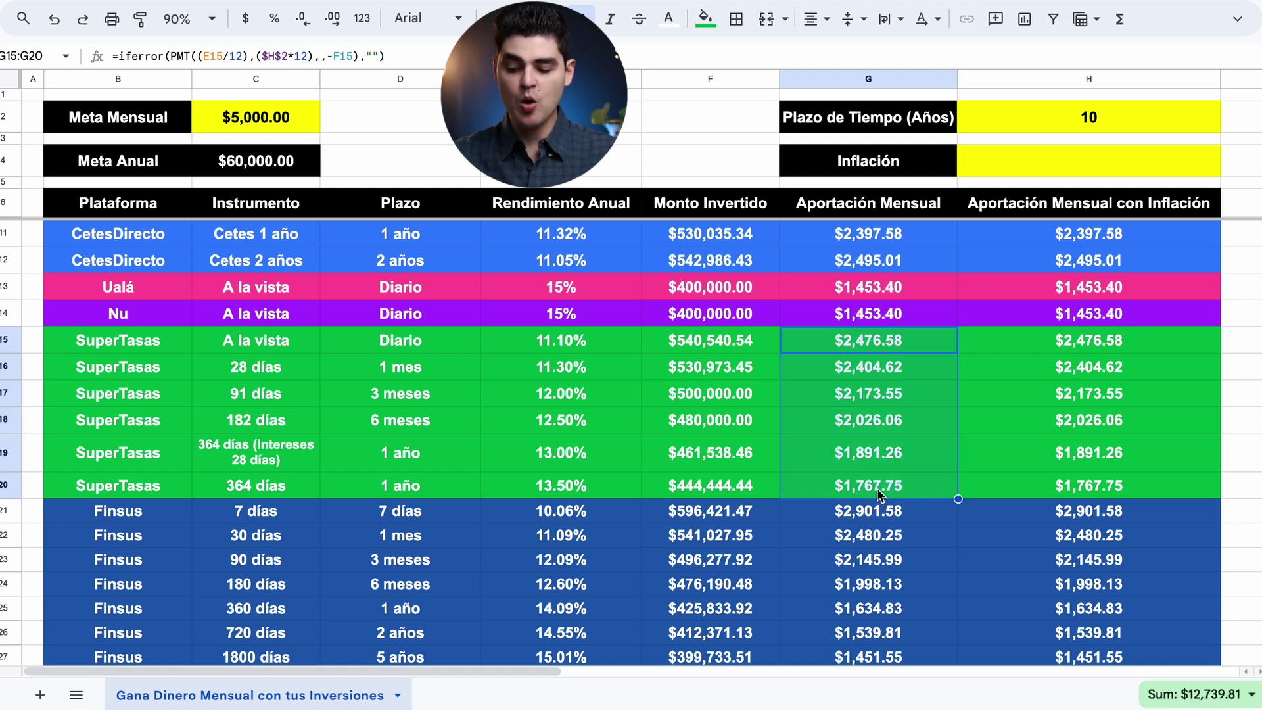
{"action": "left_click", "coordinate": [916, 453]}
{"action": "left_click", "coordinate": [865, 487]}
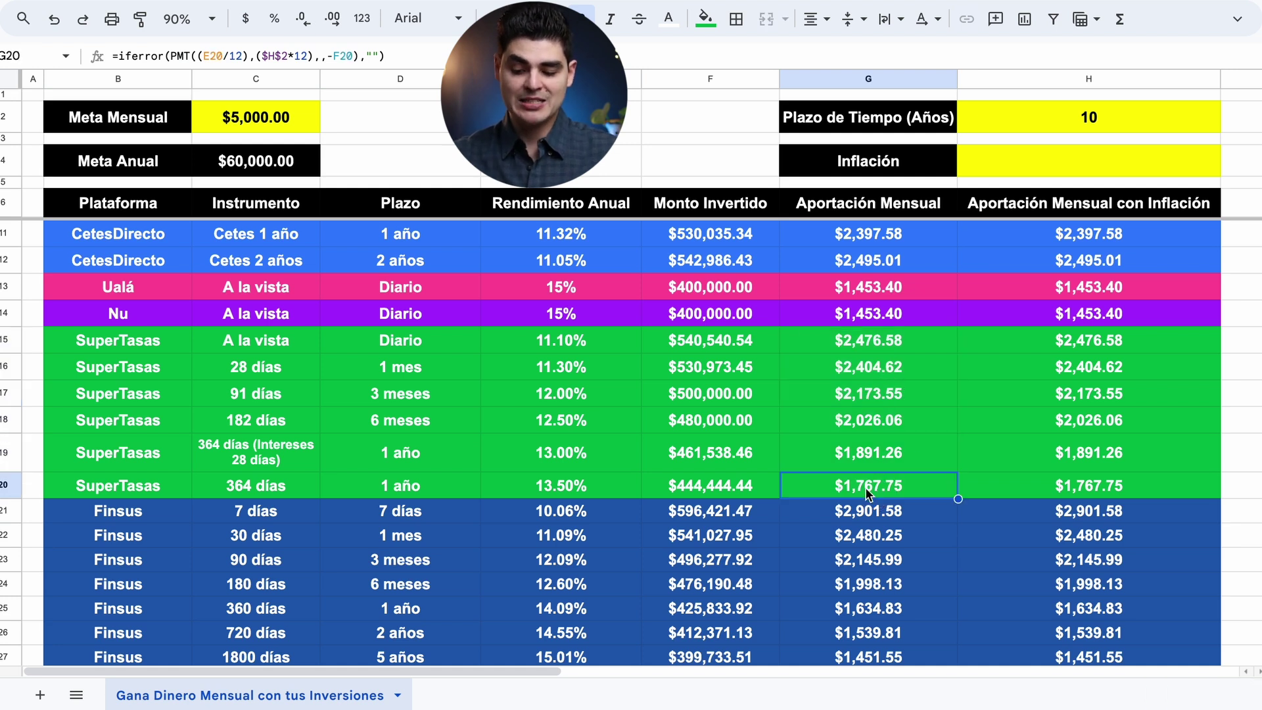
Compare the Aportación Mensual of the Finsus instruments, from the 1800 días term down to 30 días
{"action": "scroll", "coordinate": [894, 400], "scroll_direction": "down", "scroll_amount": 1}
{"action": "scroll", "coordinate": [894, 400], "scroll_direction": "down", "scroll_amount": 2}
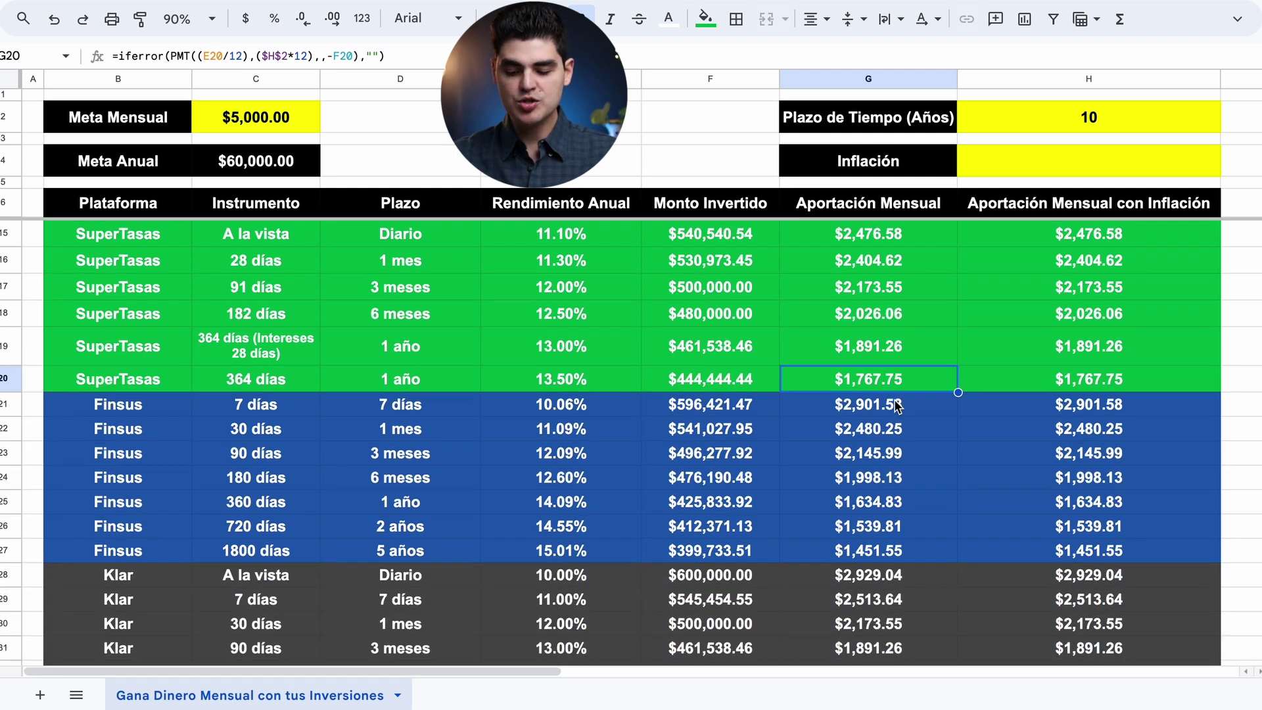
{"action": "left_click", "coordinate": [862, 551]}
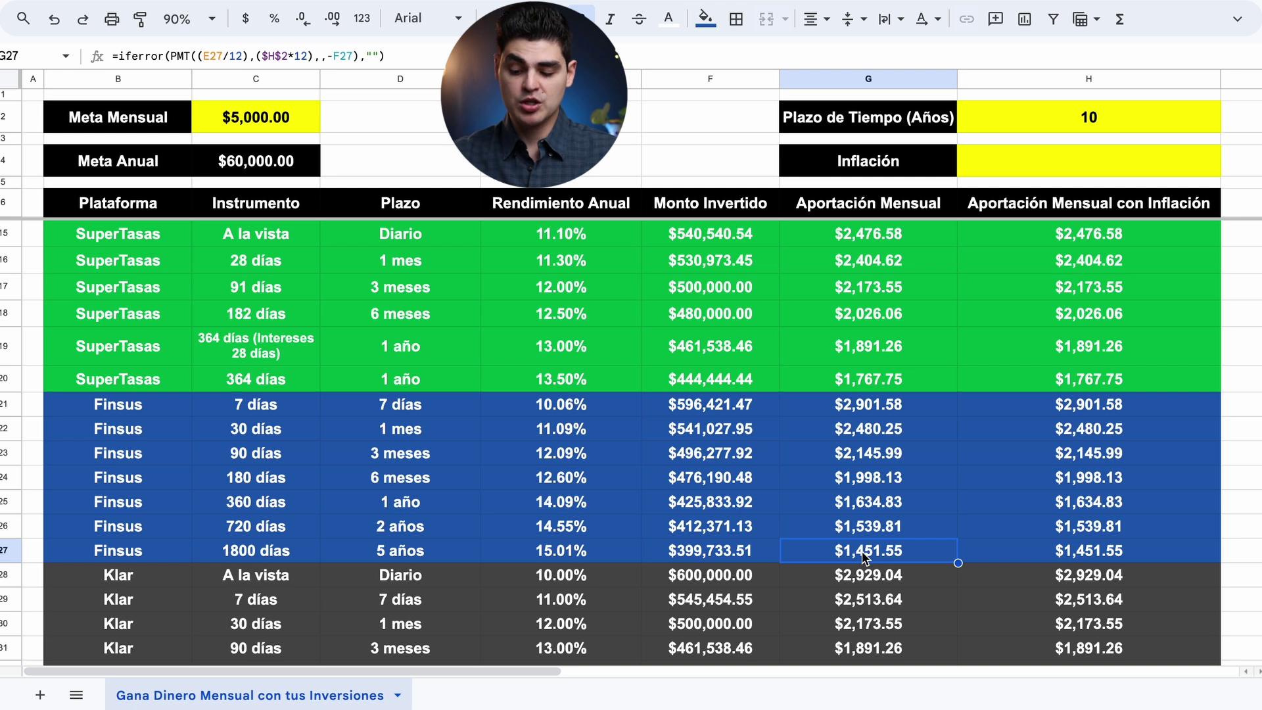
{"action": "left_click", "coordinate": [882, 523]}
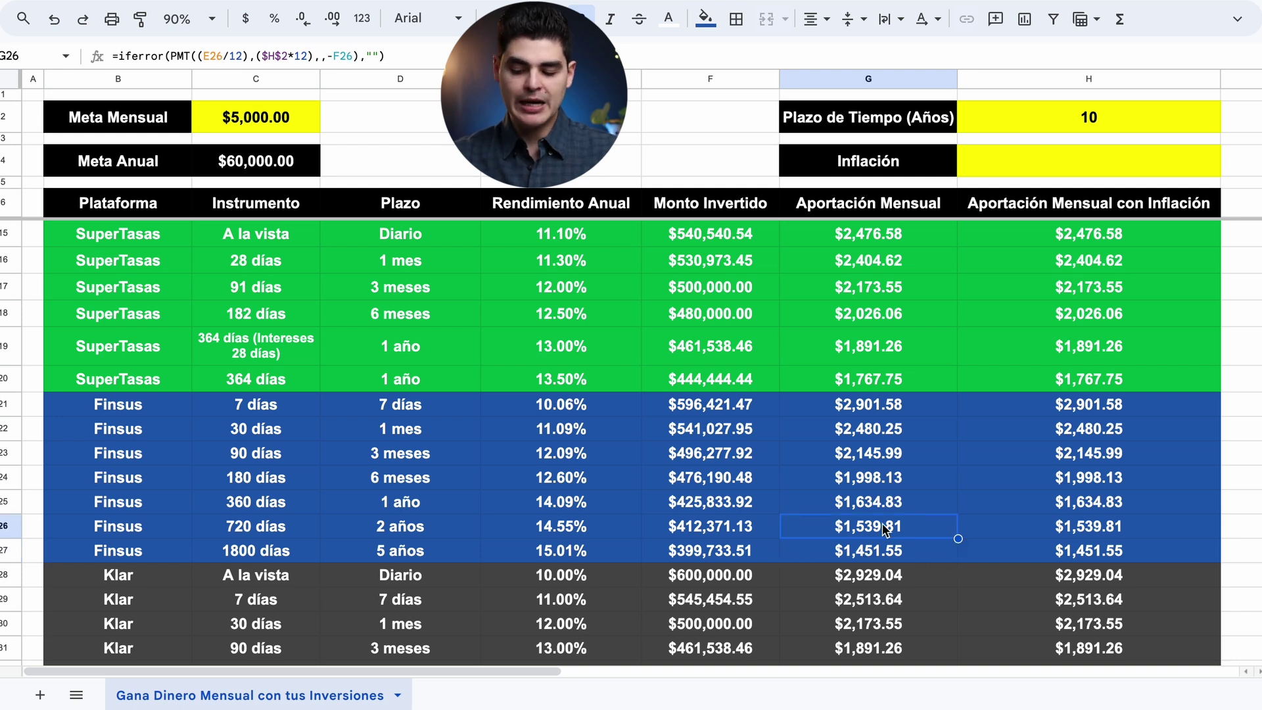
{"action": "left_click", "coordinate": [880, 507]}
{"action": "left_click", "coordinate": [886, 432]}
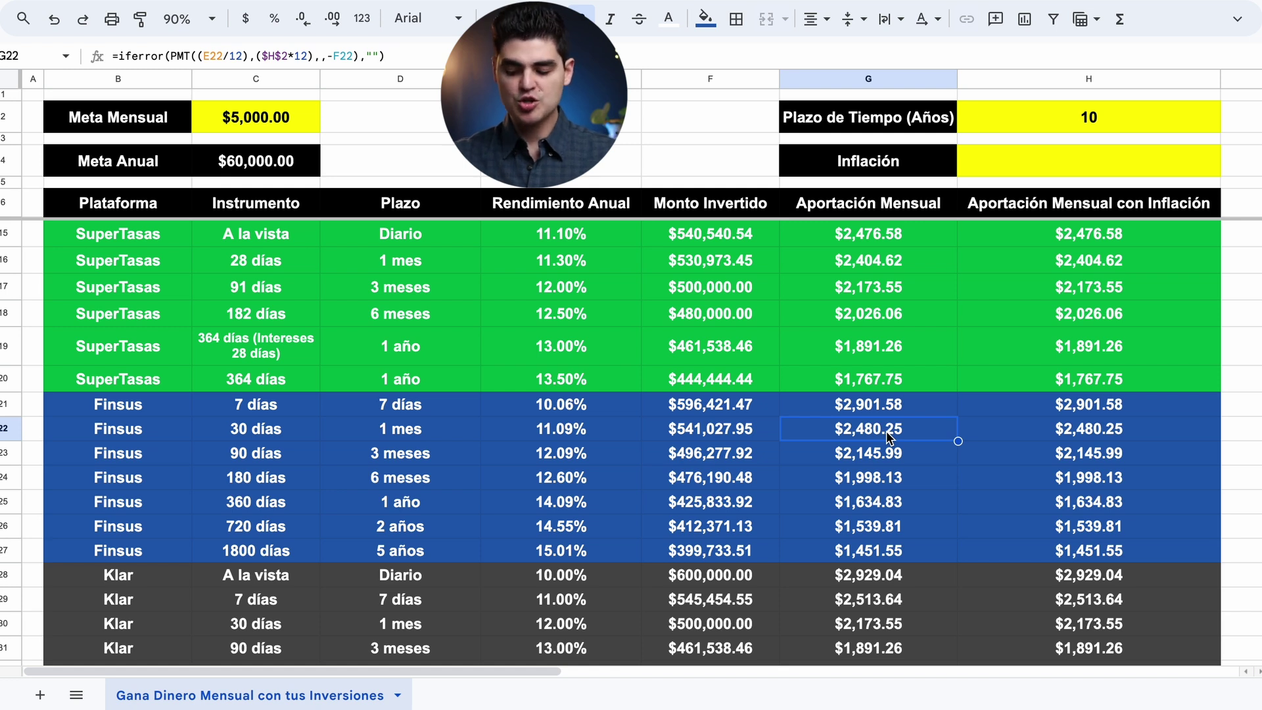
Examine the Aportación Mensual of the Klar instruments from A la vista to 90 días
{"action": "scroll", "coordinate": [886, 431], "scroll_direction": "down", "scroll_amount": 1}
{"action": "left_click_drag", "start_coordinate": [893, 505], "coordinate": [882, 554]}
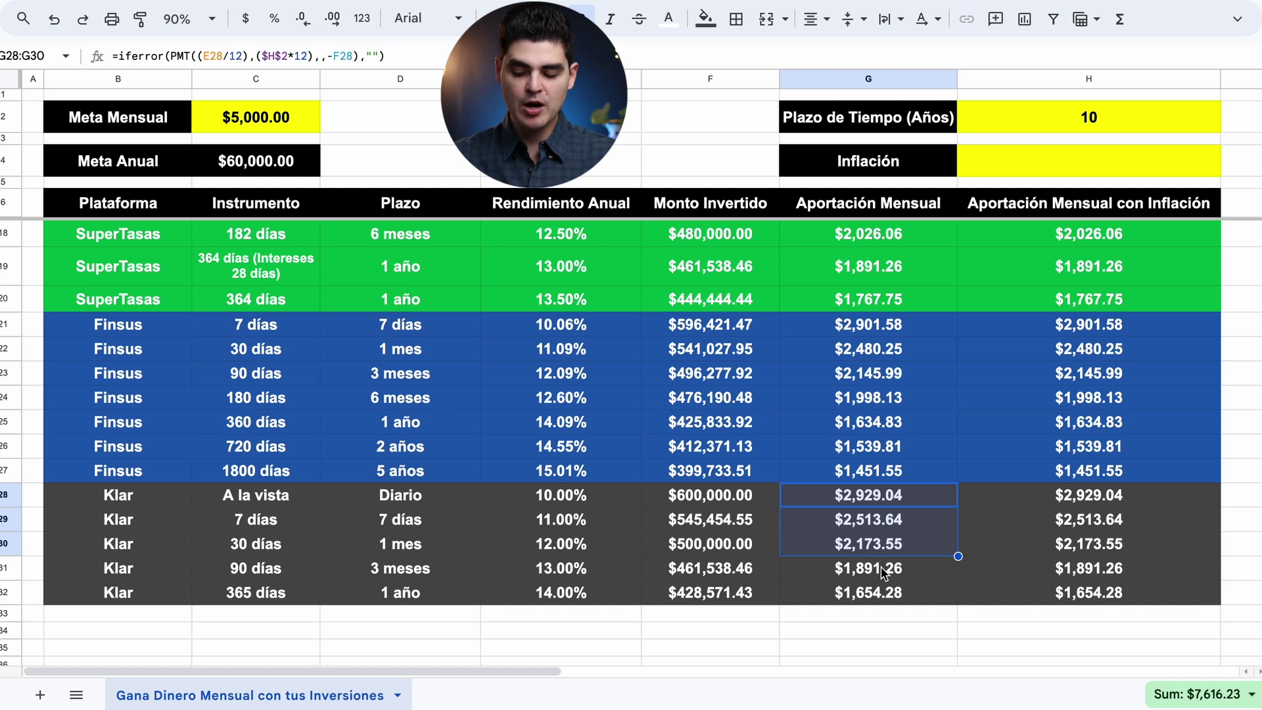
{"action": "left_click", "coordinate": [889, 571]}
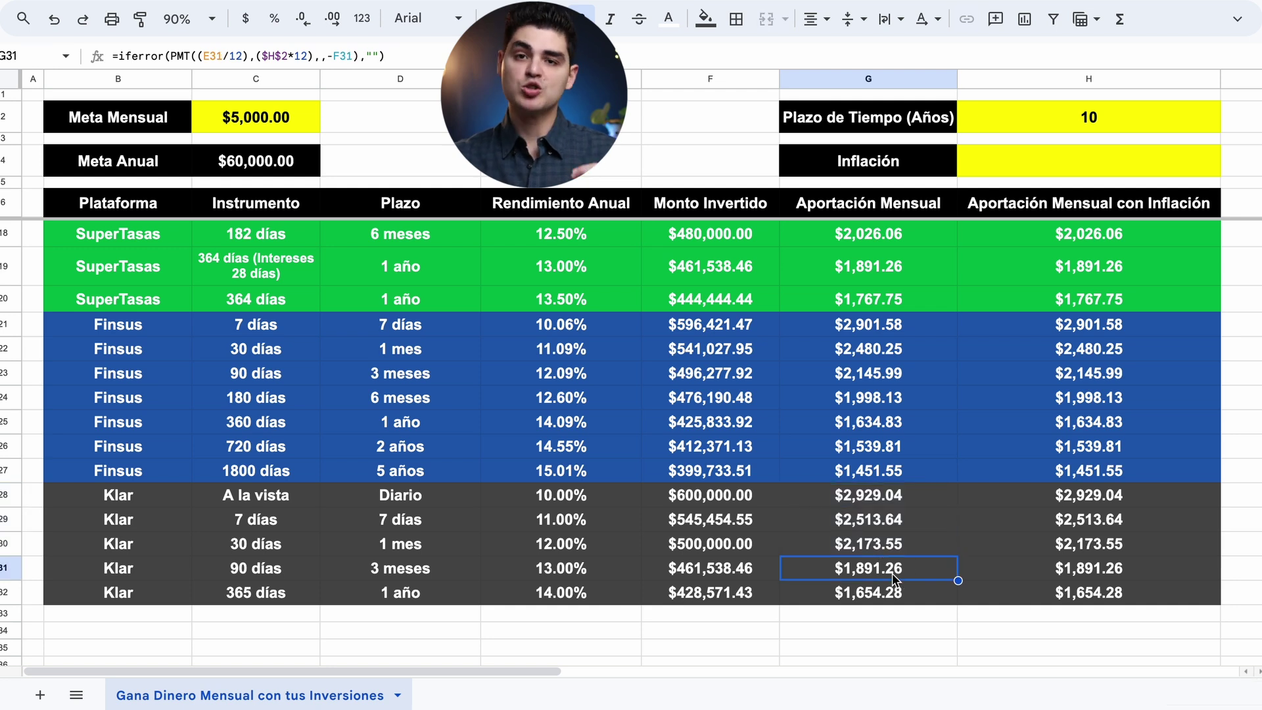
Check the Meta Mensual and set the Inflación to 4.5%
{"action": "scroll", "coordinate": [1060, 163], "scroll_direction": "up", "scroll_amount": 4}
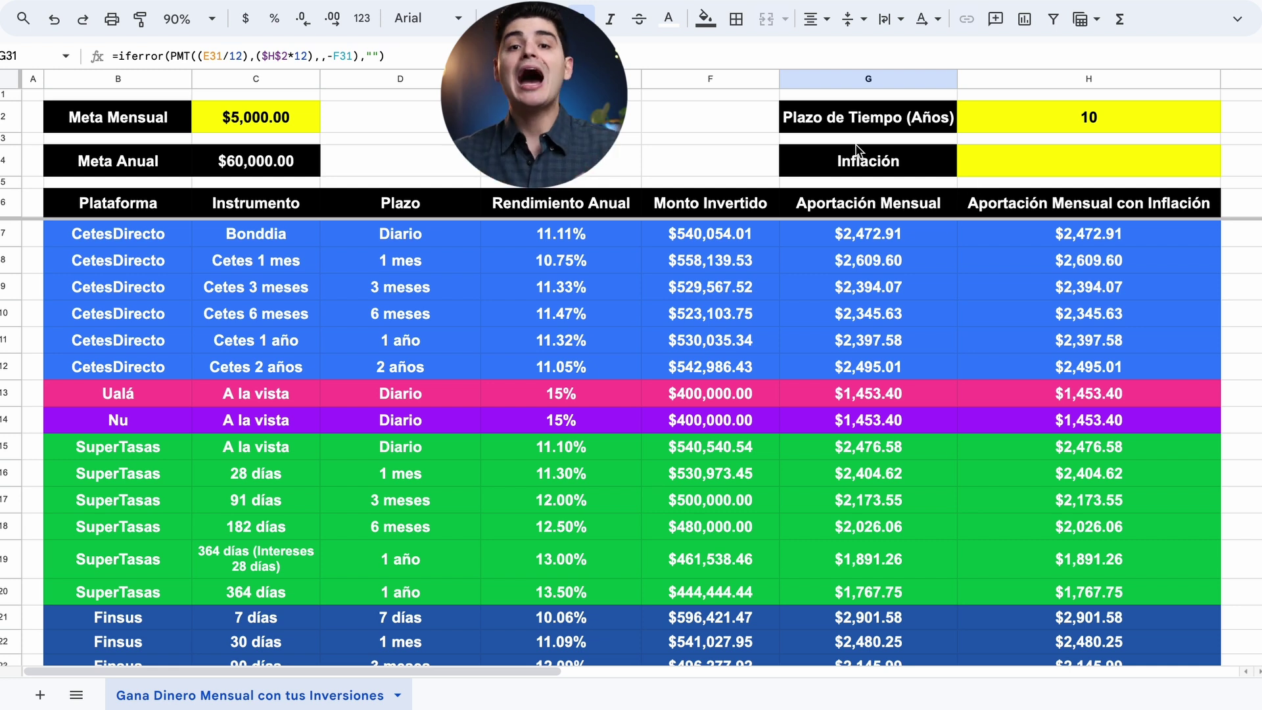
{"action": "left_click", "coordinate": [266, 118]}
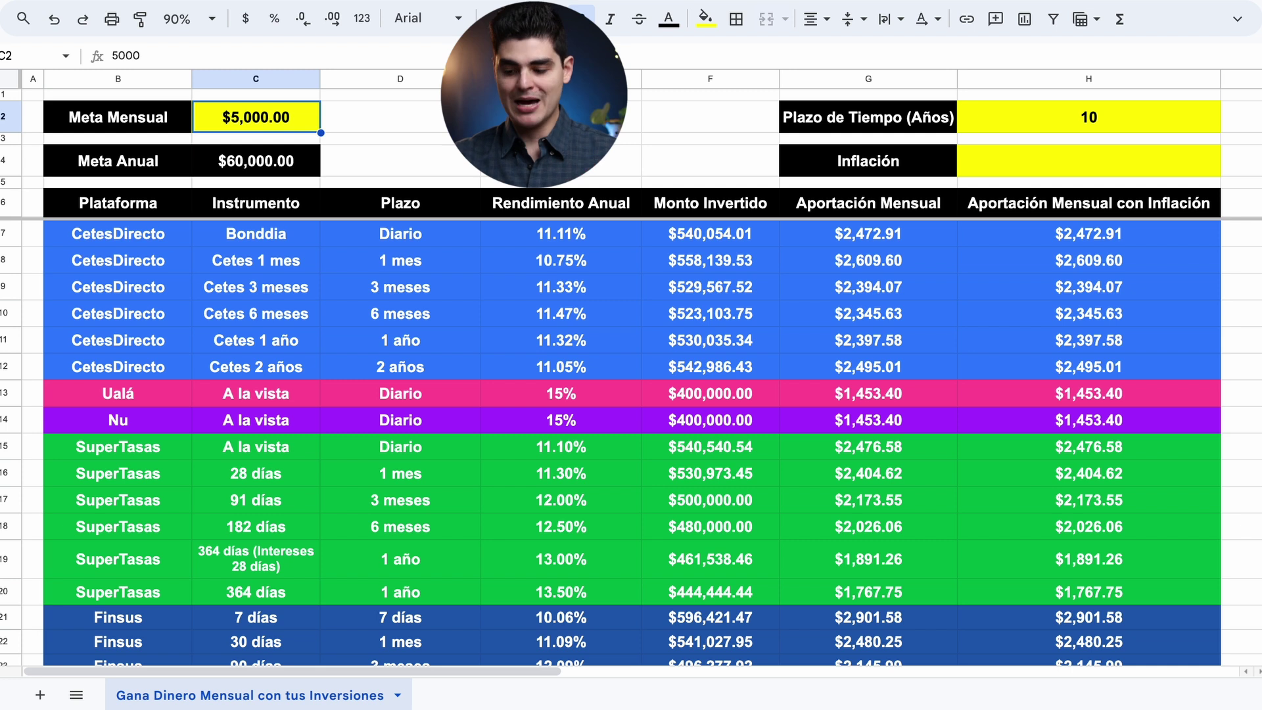
{"action": "left_click", "coordinate": [1039, 168]}
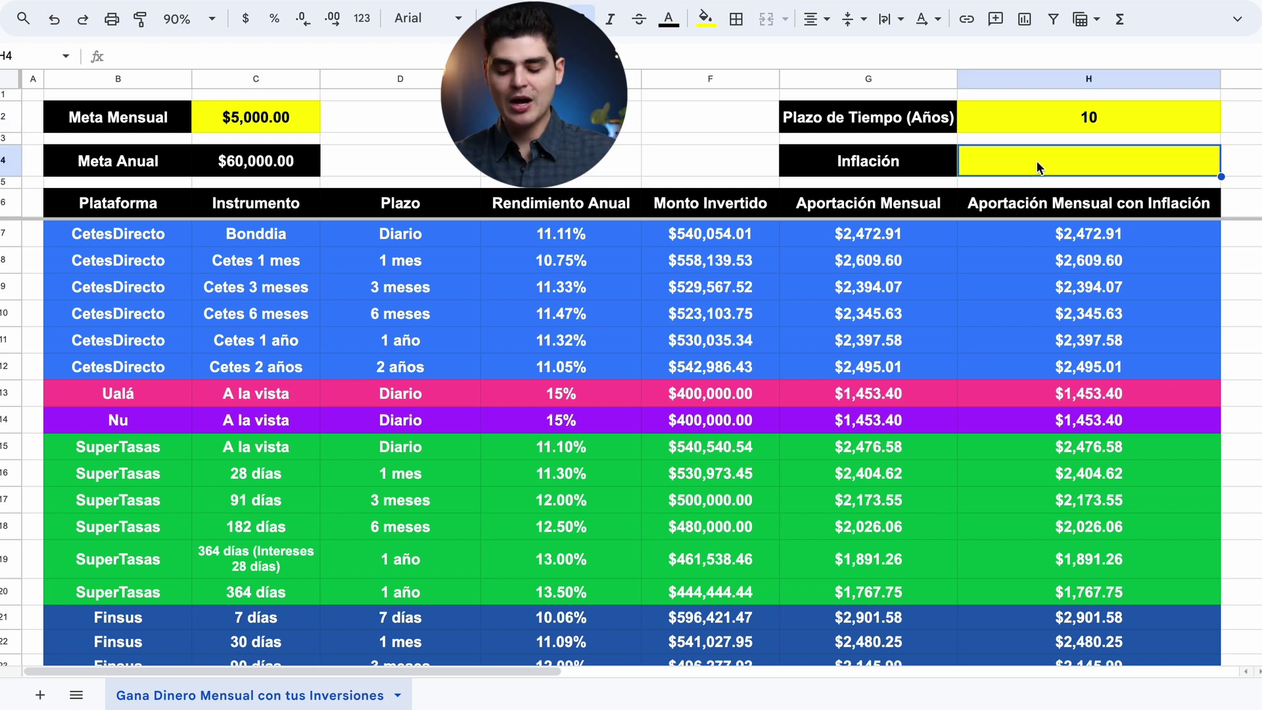
{"action": "type", "text": "4.5"}
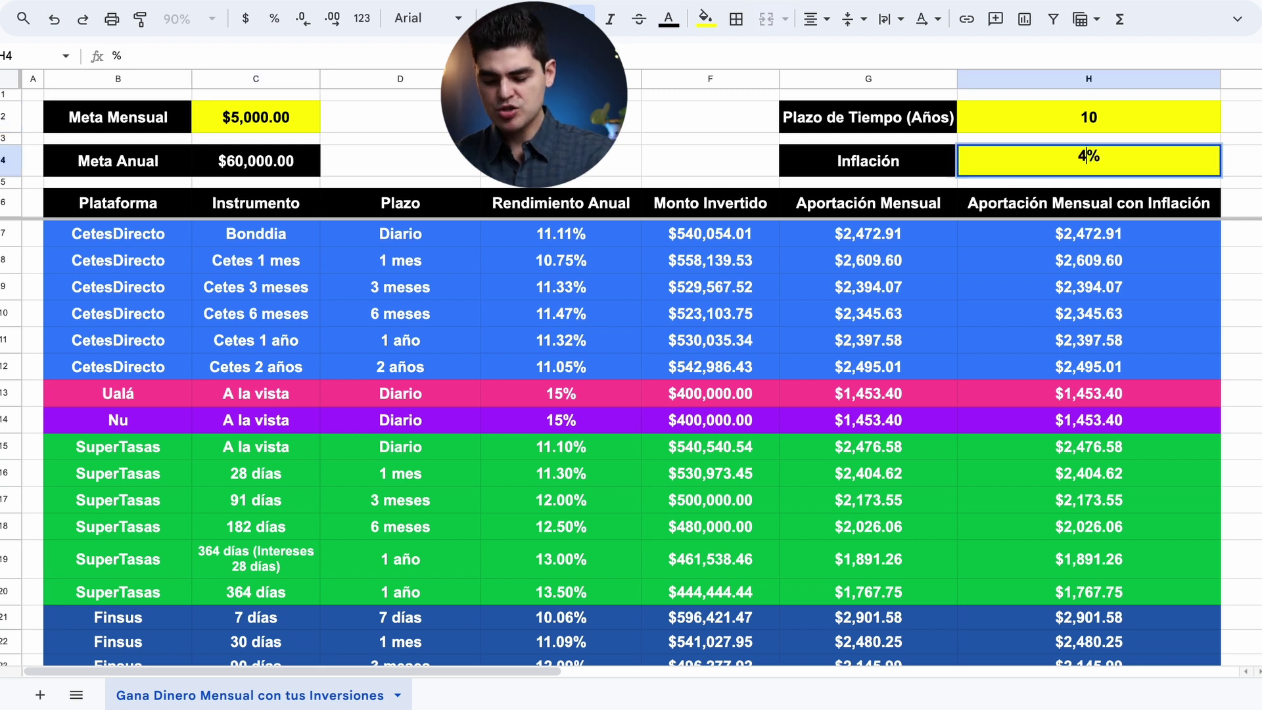
{"action": "key", "text": "Return"}
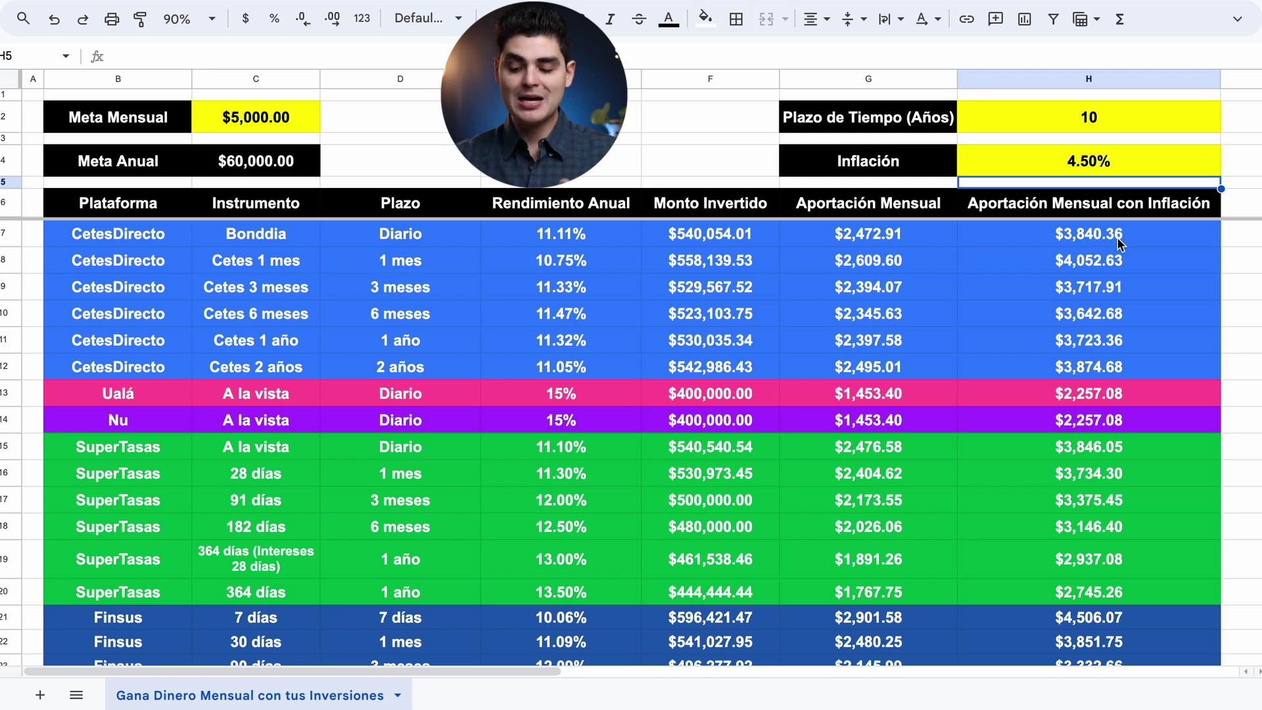
Compare Aportación Mensual with Aportación Mensual con Inflación, and review the inflation-adjusted contributions for the CetesDirecto instruments
{"action": "left_click", "coordinate": [898, 78]}
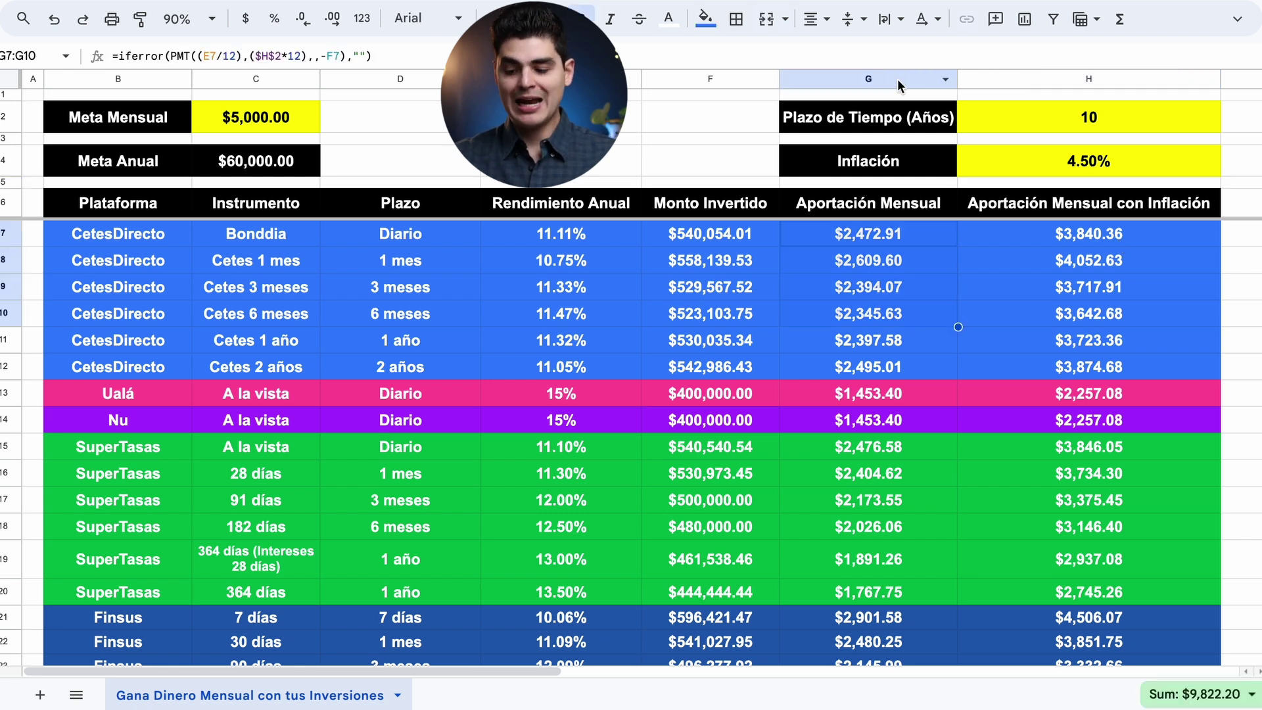
{"action": "left_click", "coordinate": [1087, 74]}
{"action": "left_click", "coordinate": [1075, 241]}
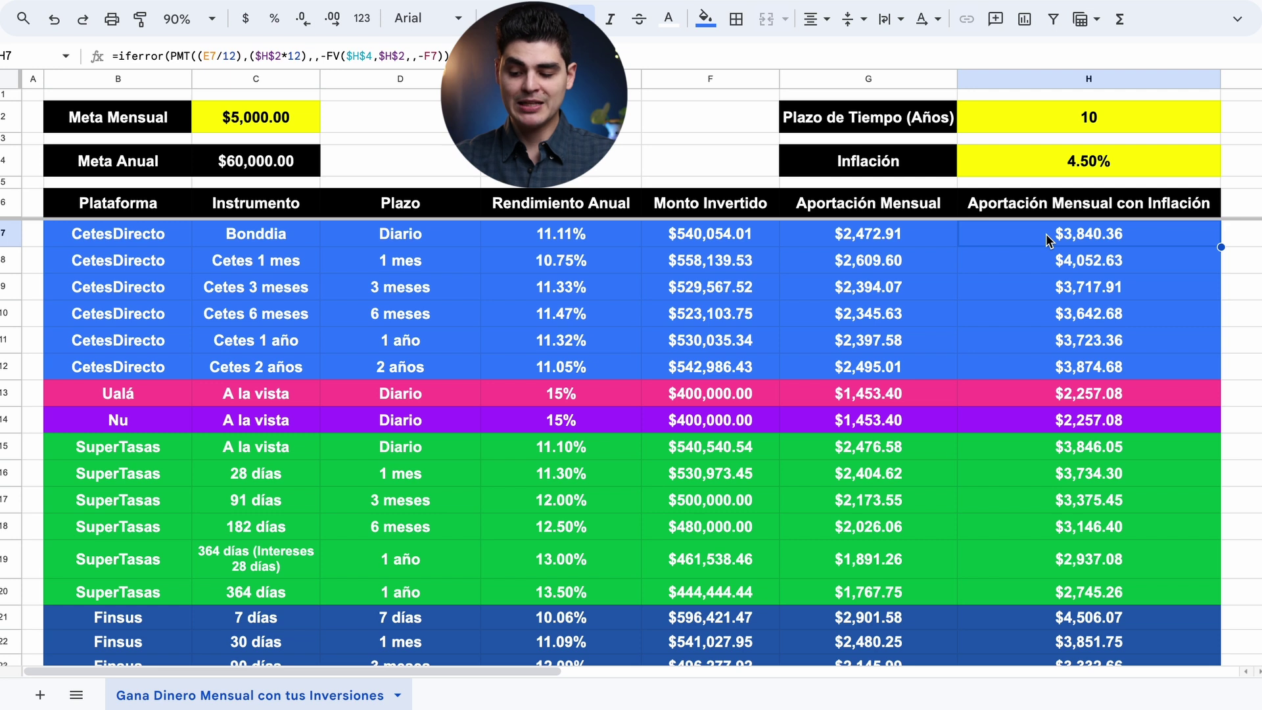
{"action": "left_click_drag", "start_coordinate": [1094, 233], "coordinate": [1070, 380]}
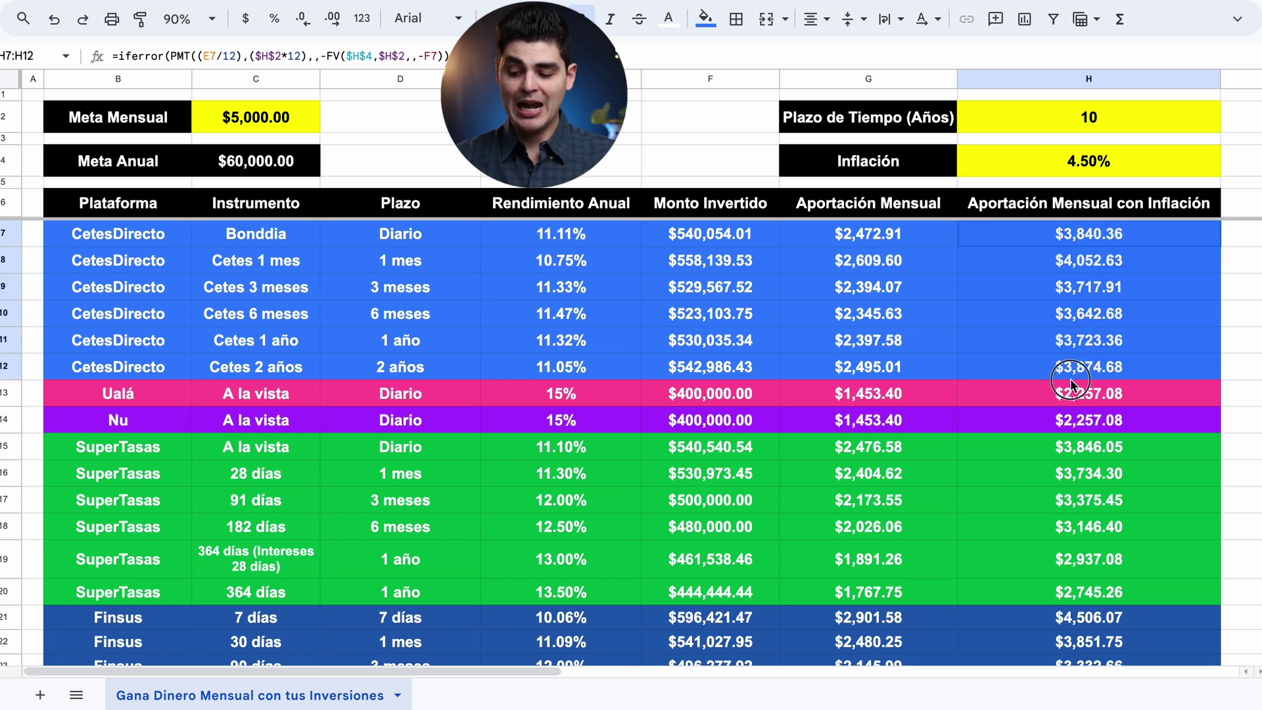
{"action": "left_click", "coordinate": [1118, 263]}
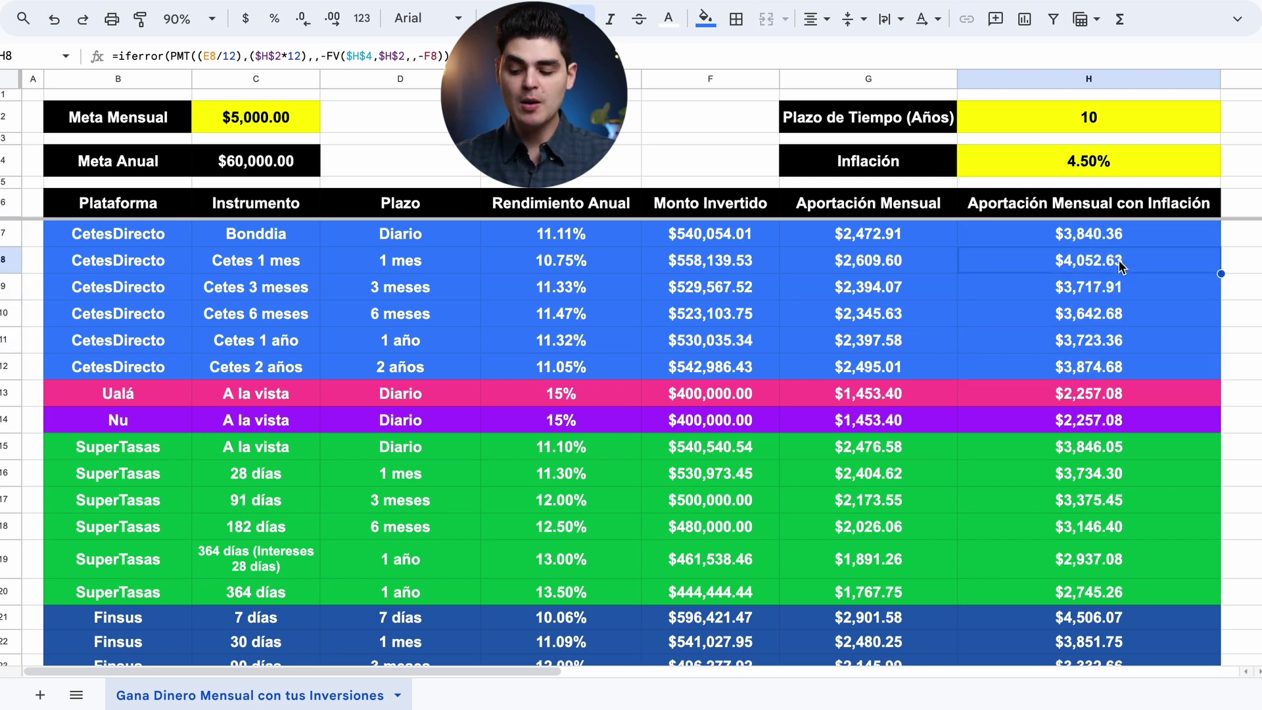
Examine the Aportación Mensual con Inflación for Ualá, Nu and all SuperTasas instruments
{"action": "scroll", "coordinate": [1119, 266], "scroll_direction": "down", "scroll_amount": 1}
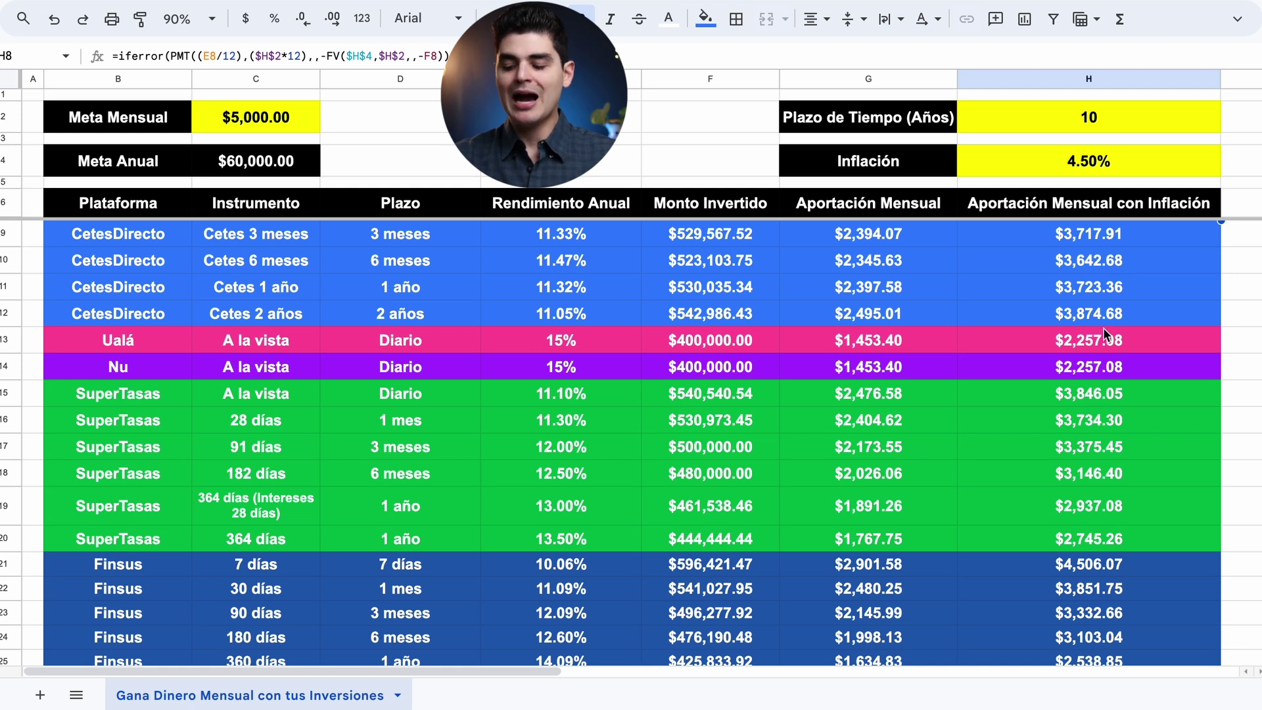
{"action": "left_click_drag", "start_coordinate": [1105, 345], "coordinate": [1099, 368]}
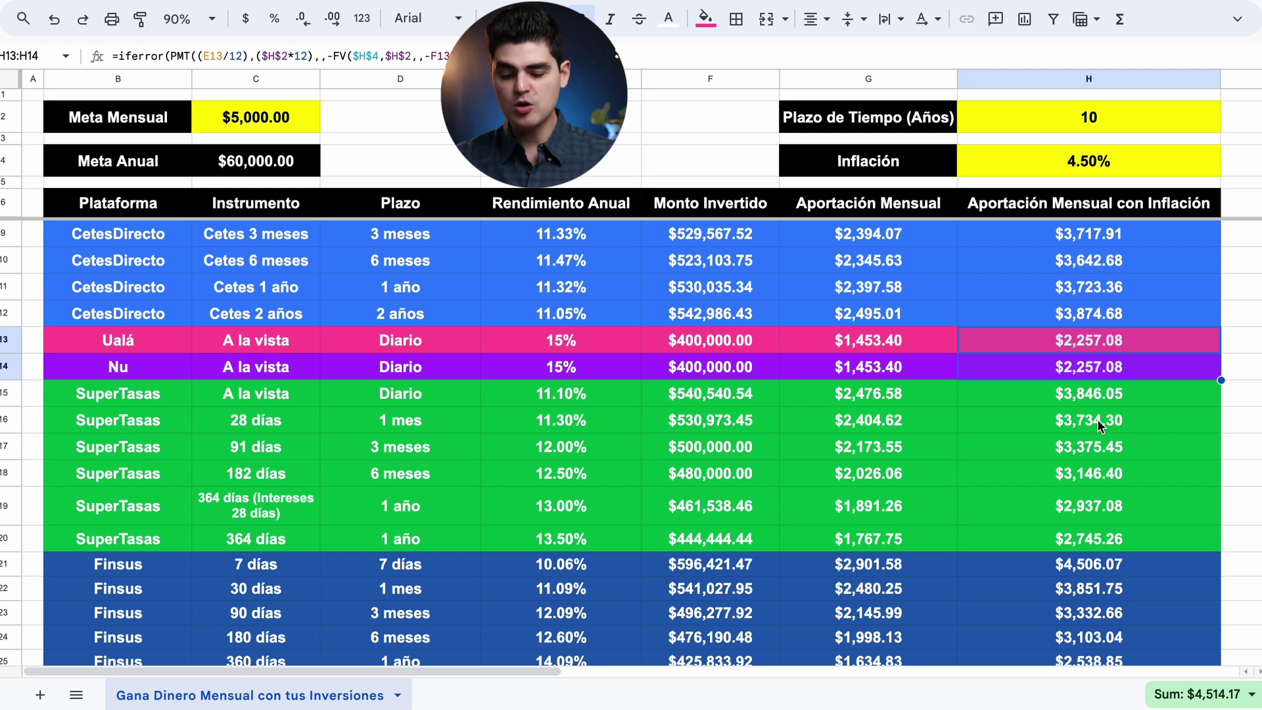
{"action": "left_click", "coordinate": [1095, 393]}
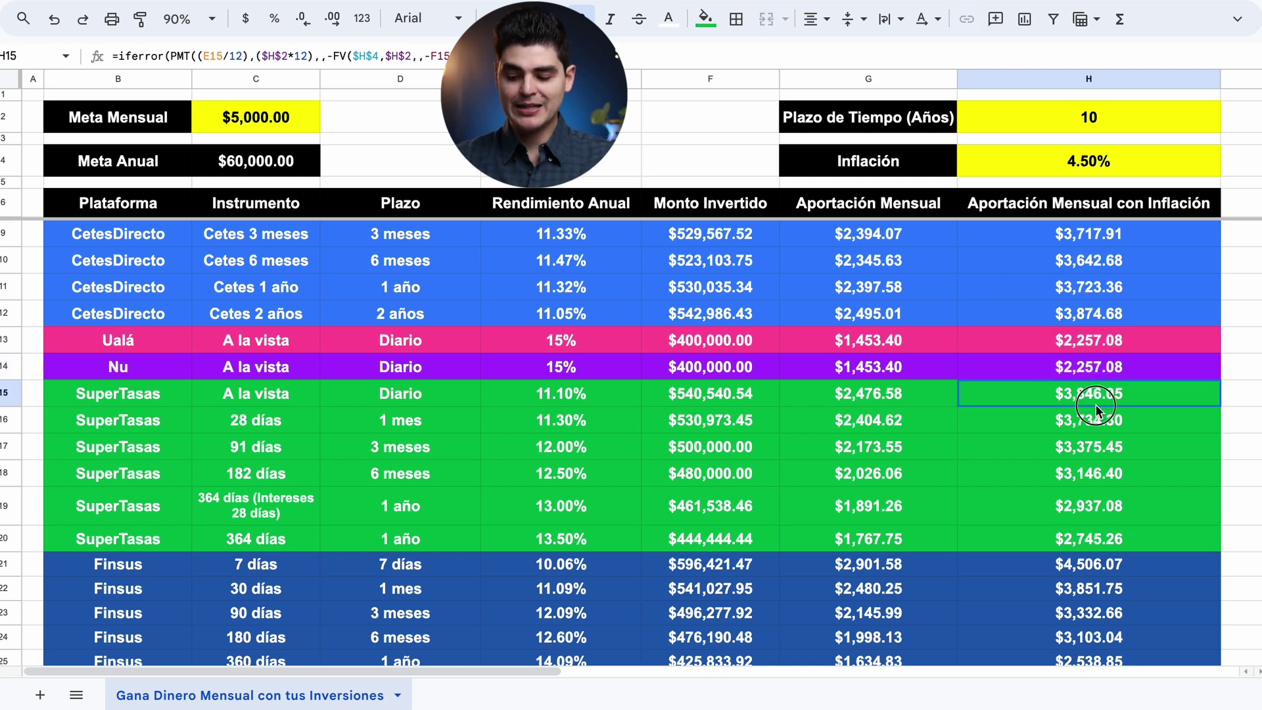
{"action": "left_click_drag", "start_coordinate": [1095, 407], "coordinate": [1070, 534]}
Review the Aportación Mensual con Inflación of the Finsus instruments, focusing on the 360, 720 and 1800 días terms
{"action": "scroll", "coordinate": [1067, 484], "scroll_direction": "down", "scroll_amount": 2}
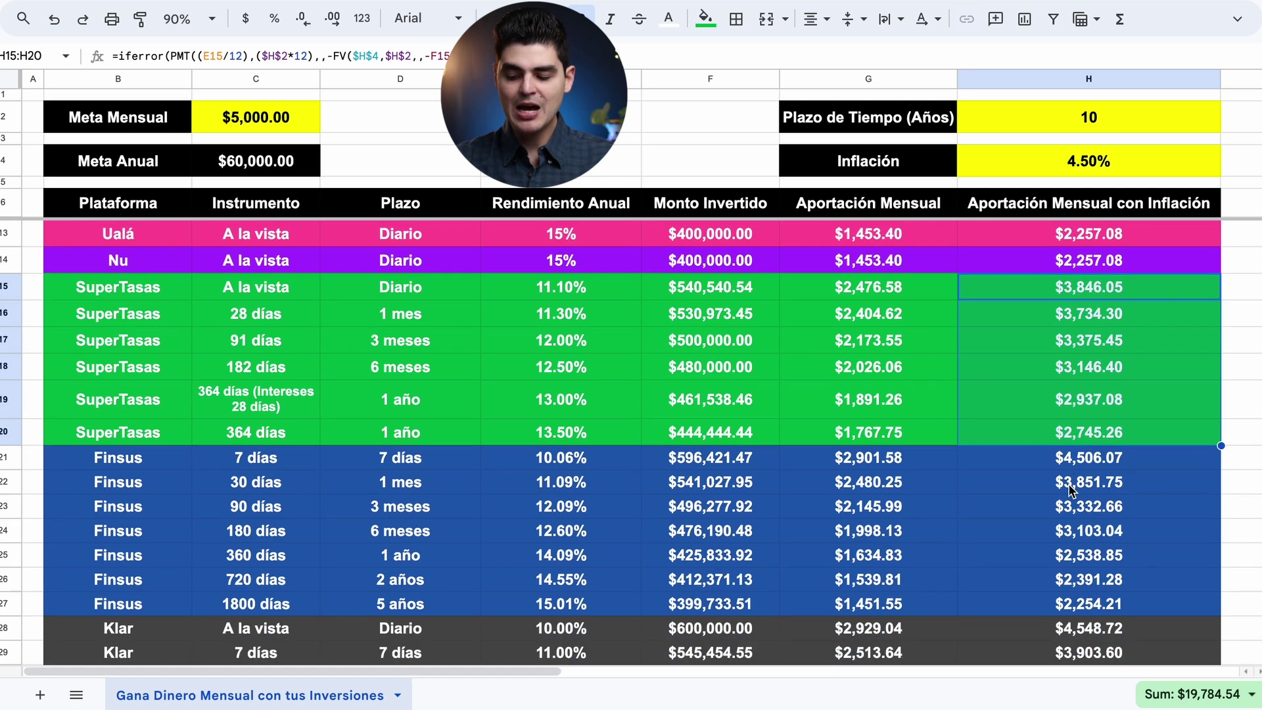
{"action": "scroll", "coordinate": [1070, 491], "scroll_direction": "down", "scroll_amount": 1}
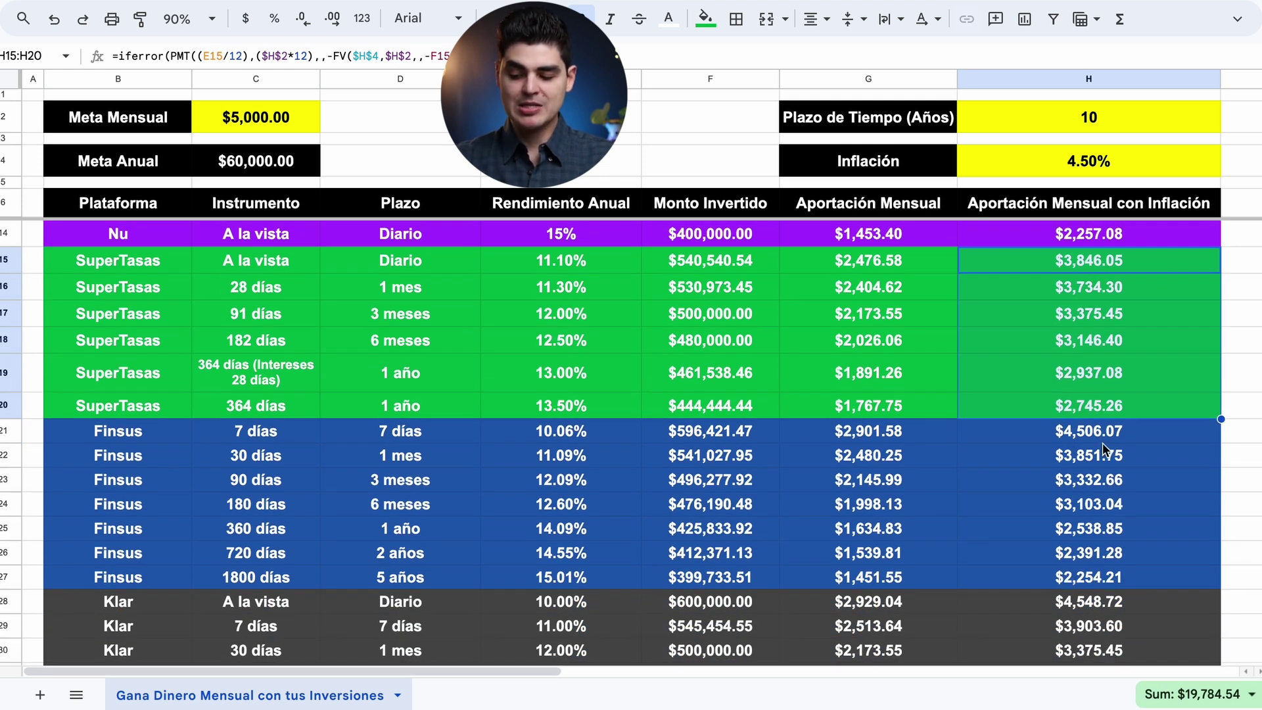
{"action": "left_click_drag", "start_coordinate": [1122, 434], "coordinate": [1110, 578]}
{"action": "left_click", "coordinate": [1111, 530]}
Examine the Aportación Mensual con Inflación for every Klar instrument from A la vista to 365 días
{"action": "scroll", "coordinate": [1109, 480], "scroll_direction": "down", "scroll_amount": 3}
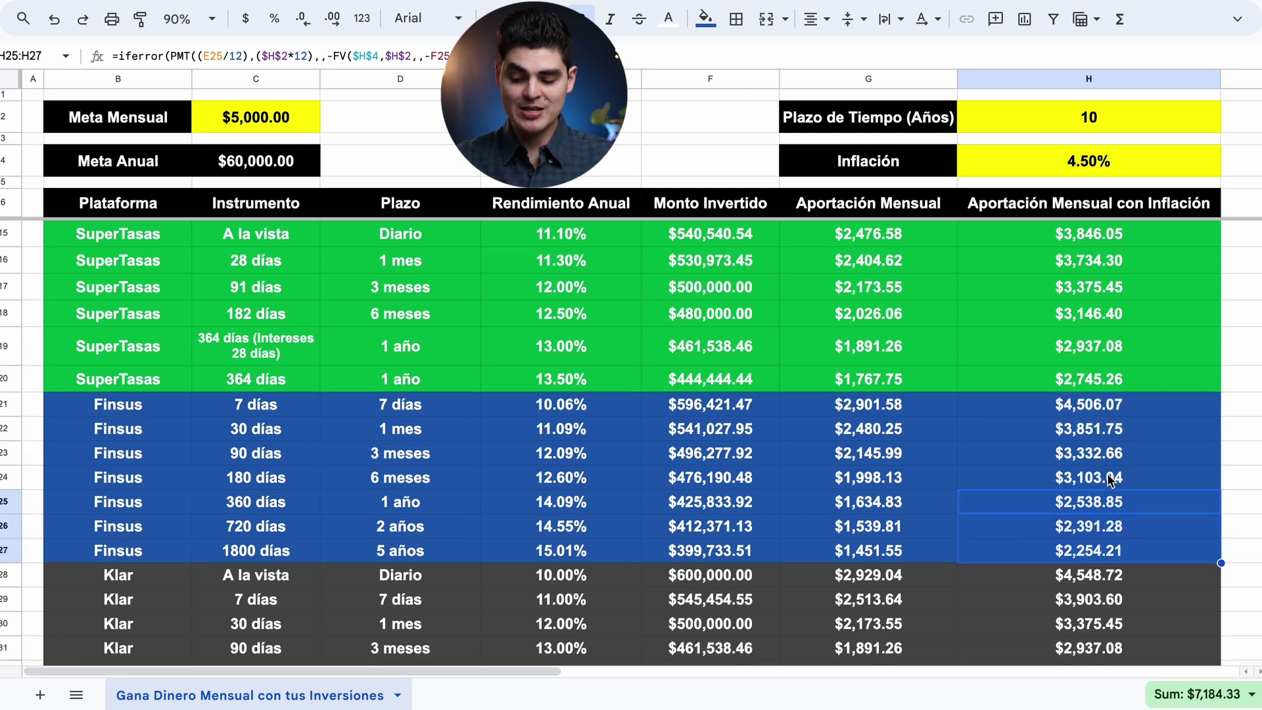
{"action": "left_click", "coordinate": [1111, 629]}
{"action": "left_click_drag", "start_coordinate": [1129, 494], "coordinate": [1118, 594]}
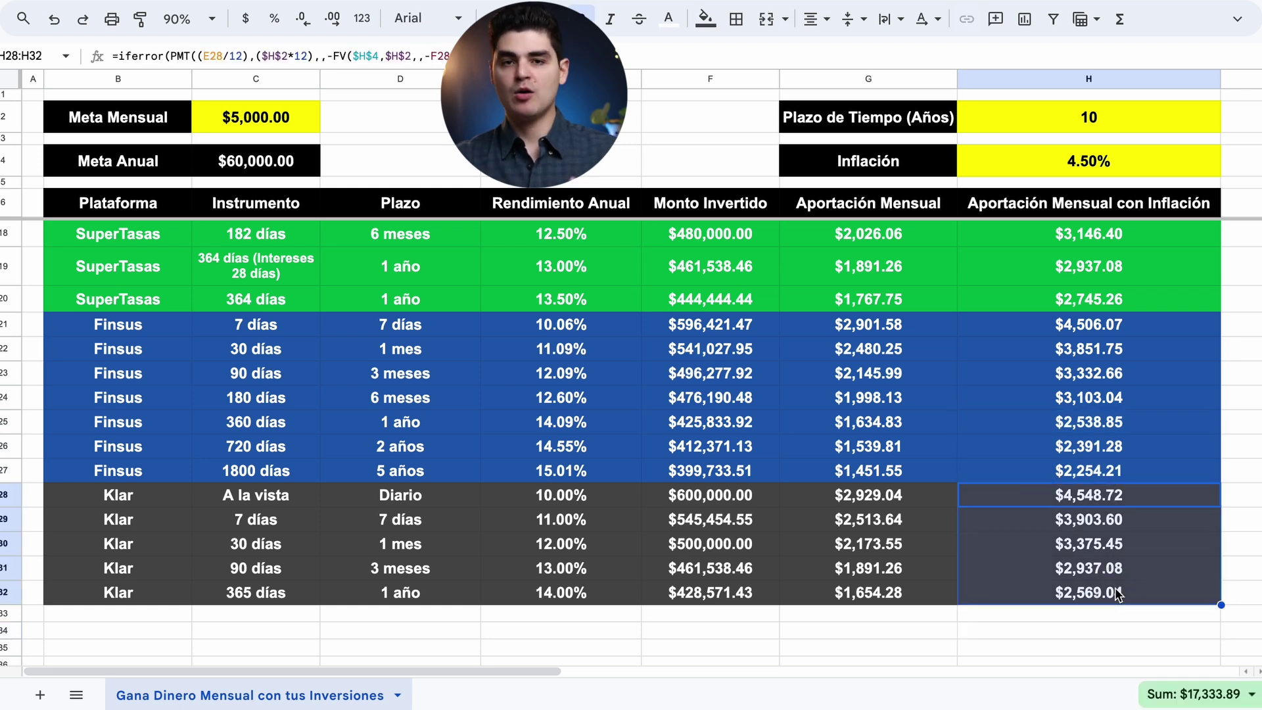